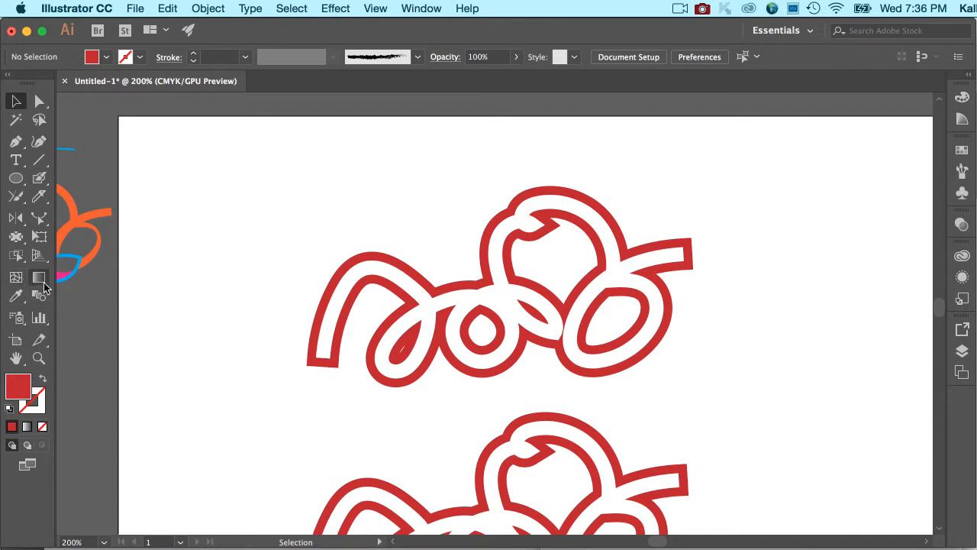
# Step: Open the gradient settings, move them clear of the lettering and load the Orange, Yellow preset
pyautogui.click(38, 280)
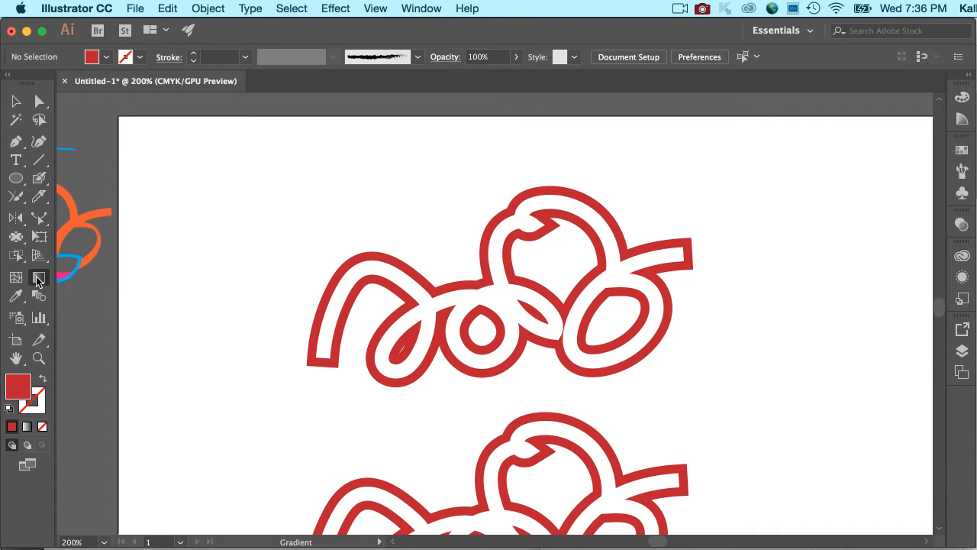
pyautogui.doubleClick(37, 279)
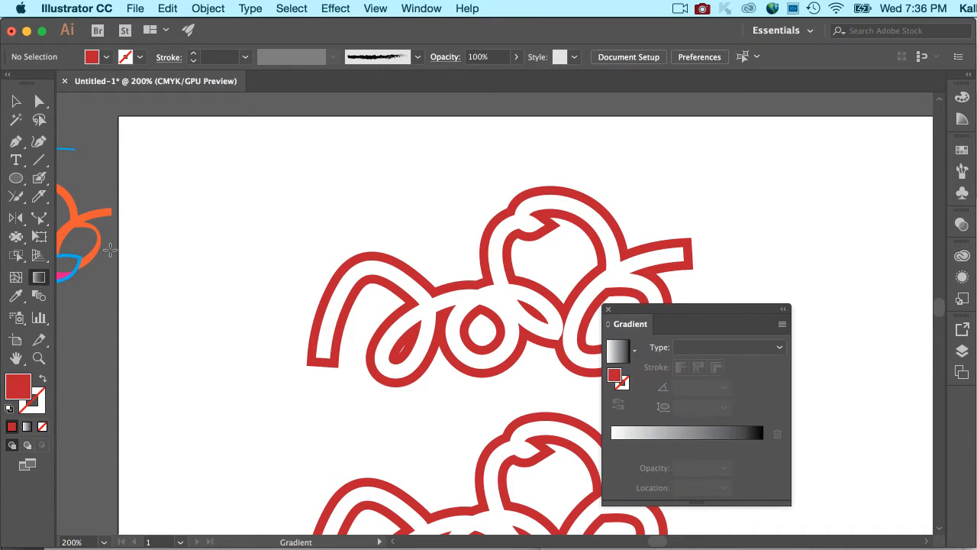
pyautogui.moveTo(690, 308); pyautogui.dragTo(825, 130)
pyautogui.click(422, 8)
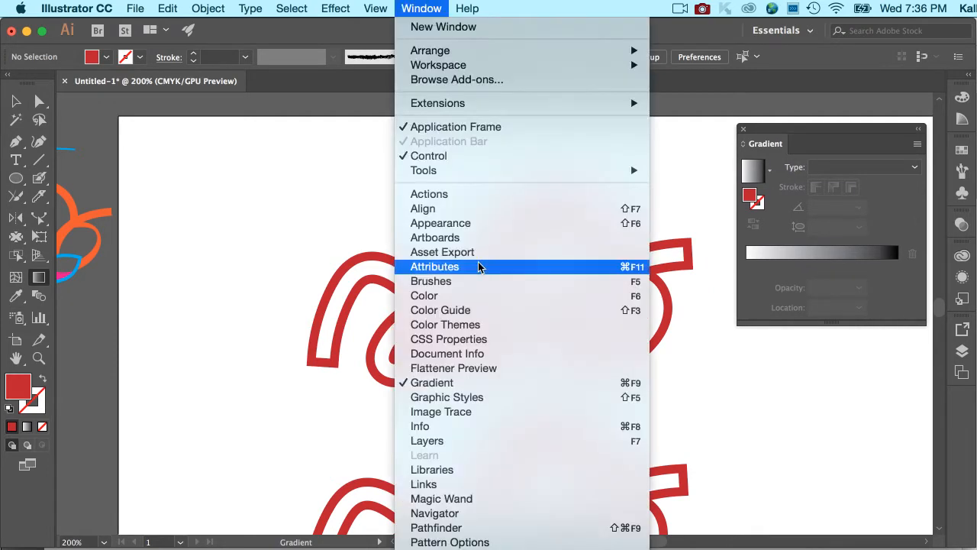
pyautogui.click(794, 139)
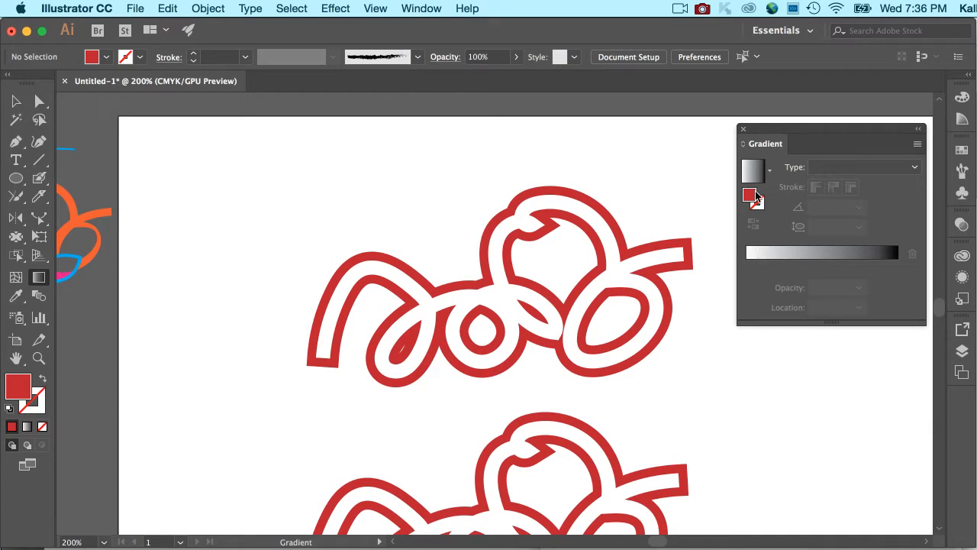
pyautogui.click(768, 171)
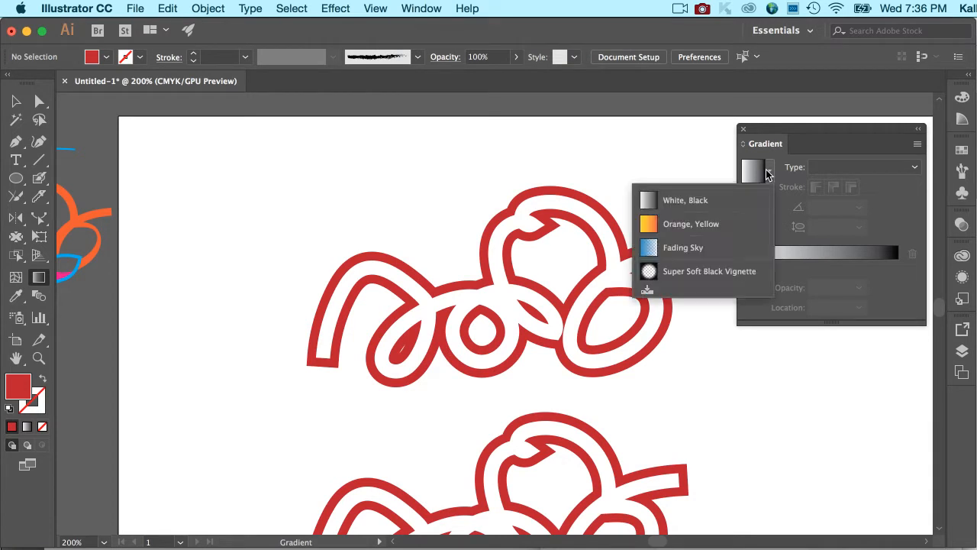
pyautogui.click(729, 223)
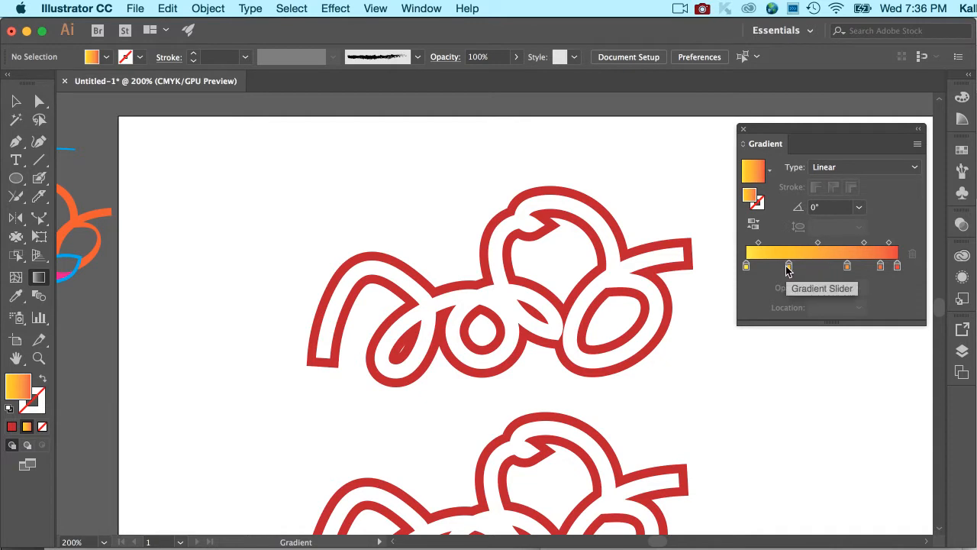
# Step: Remove the second gradient stop and move the orange middle stop to the 33.71% location
pyautogui.moveTo(788, 267); pyautogui.dragTo(789, 281)
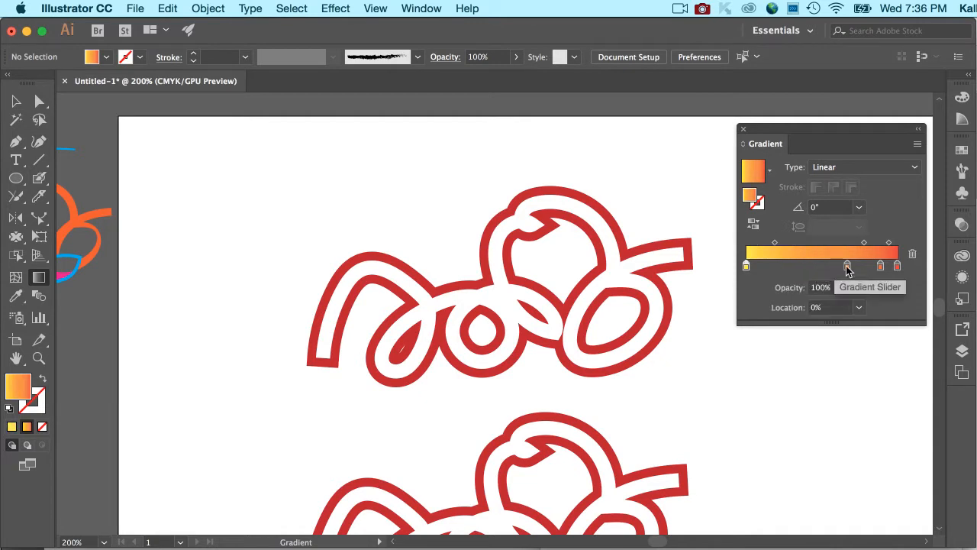
pyautogui.moveTo(847, 267); pyautogui.dragTo(797, 267)
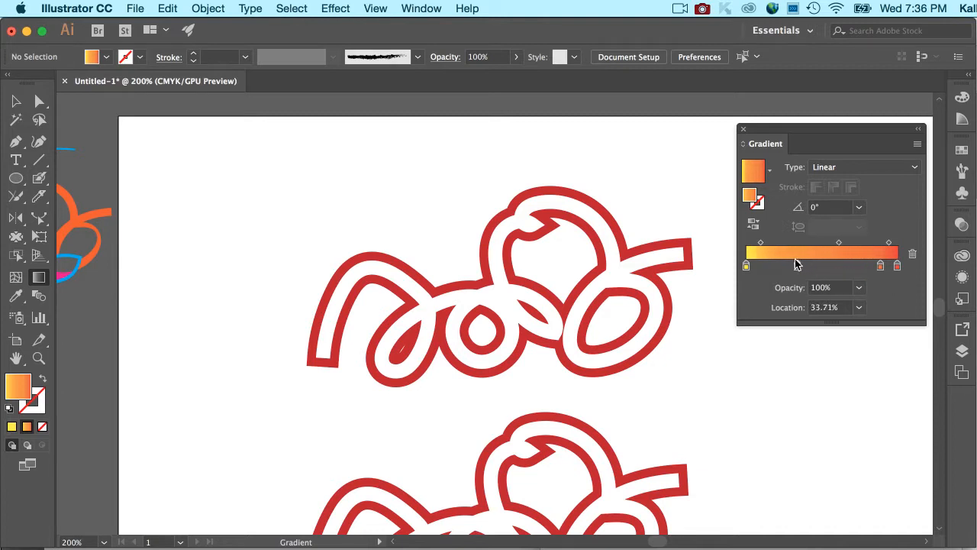
# Step: Recolor the moved stop, trying CMYK Cyan before mixing a purple of C 63.53, M 82.75, Y 39, K 0
pyautogui.doubleClick(797, 266)
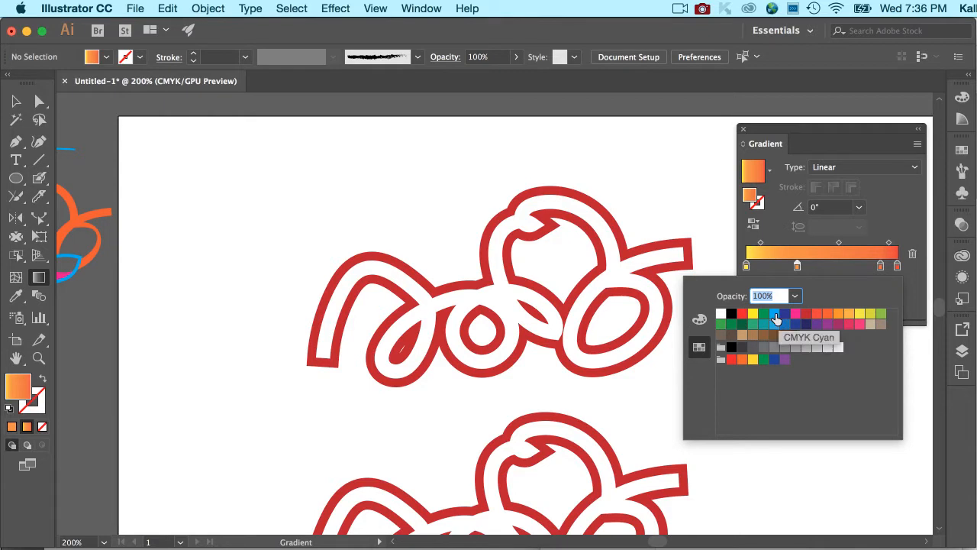
pyautogui.click(774, 314)
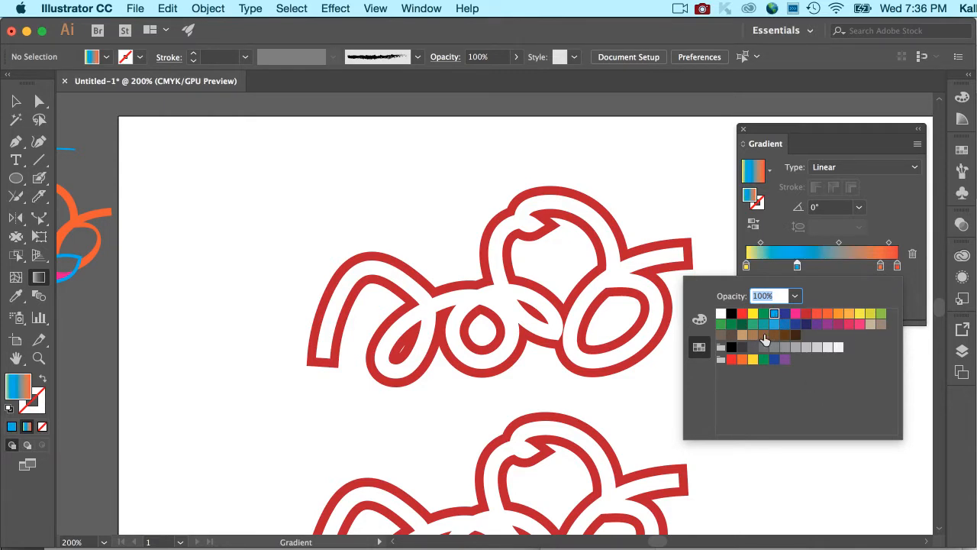
pyautogui.click(699, 320)
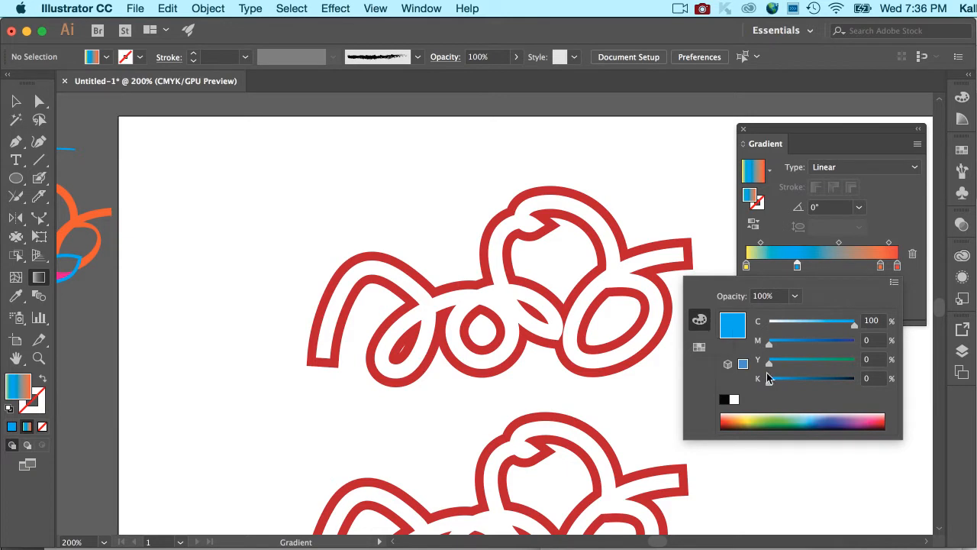
pyautogui.moveTo(772, 419); pyautogui.dragTo(855, 414)
pyautogui.moveTo(769, 364); pyautogui.dragTo(803, 364)
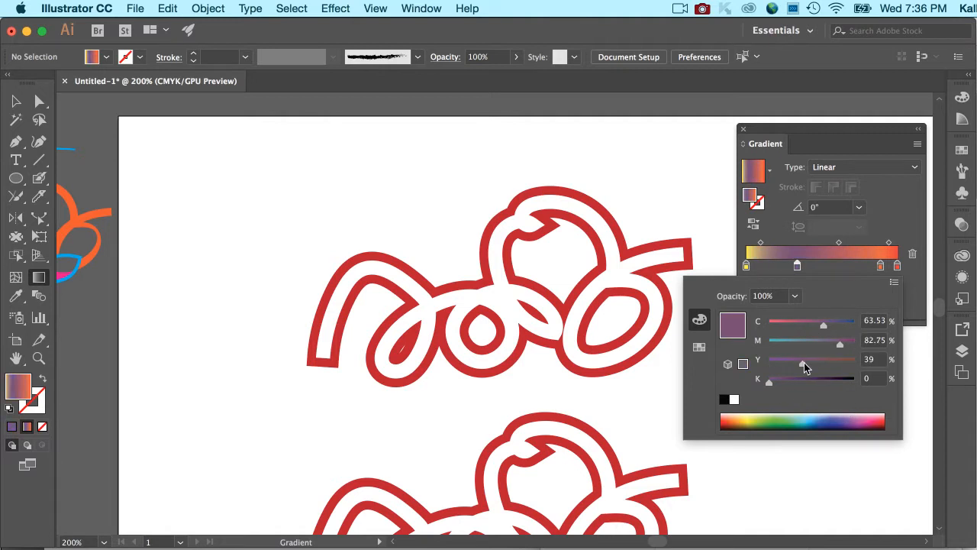
pyautogui.click(795, 296)
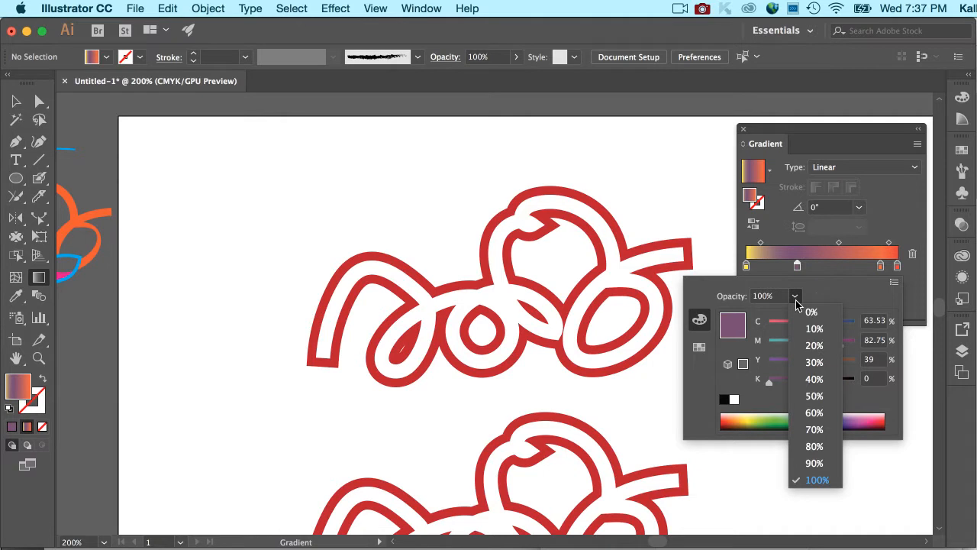
pyautogui.click(834, 286)
pyautogui.click(893, 282)
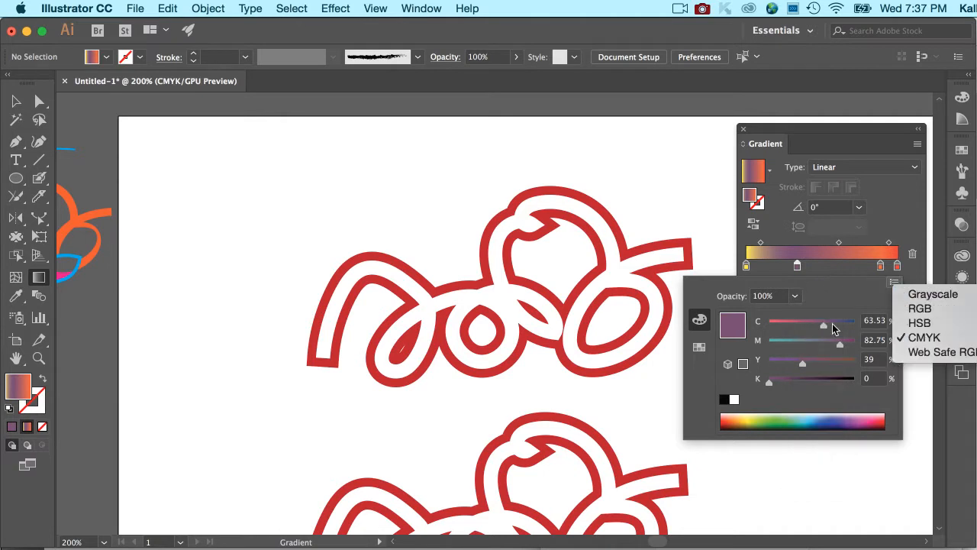
pyautogui.click(817, 303)
pyautogui.click(697, 347)
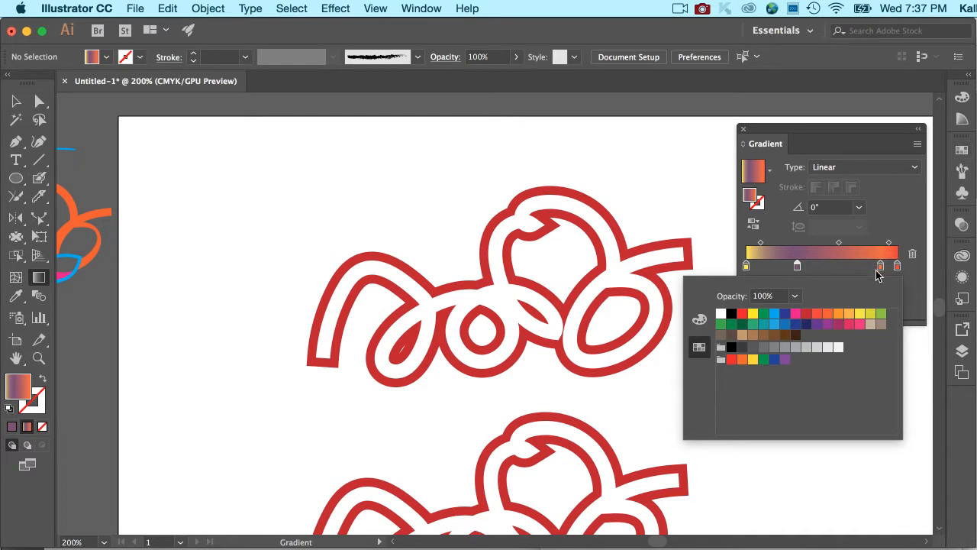
# Step: Remove the orange-red stop beside the end stop, nudge the purple stop toward red, and shift both midpoints, the second to 57.63%
pyautogui.click(890, 227)
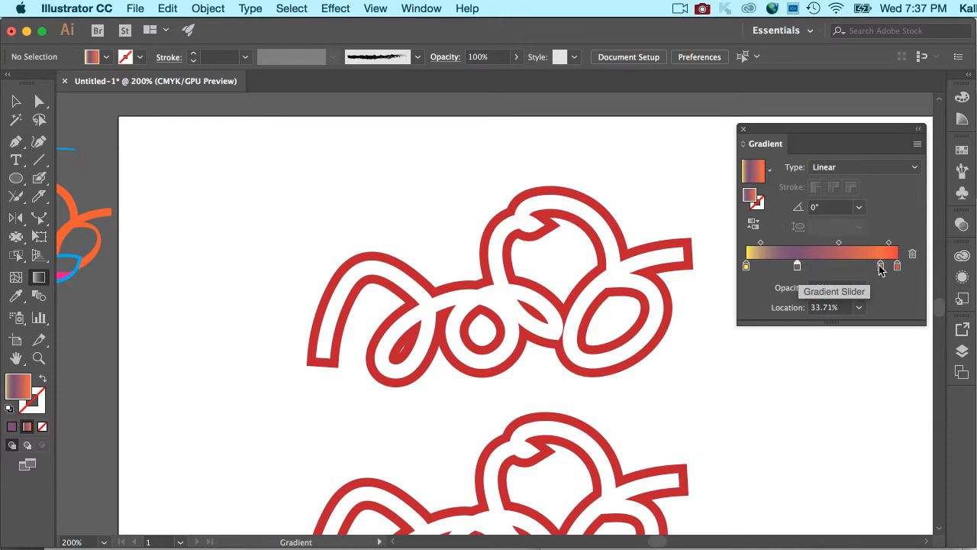
pyautogui.moveTo(880, 266); pyautogui.dragTo(879, 282)
pyautogui.moveTo(797, 266); pyautogui.dragTo(835, 240)
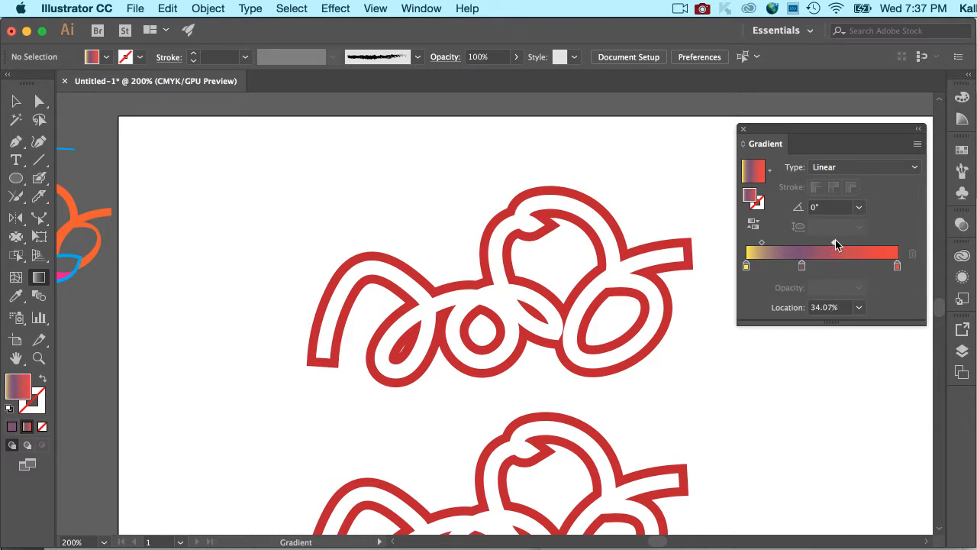
pyautogui.moveTo(761, 242)
pyautogui.mouseDown()
pyautogui.moveTo(787, 240)
pyautogui.moveTo(766, 242)
pyautogui.mouseUp()
pyautogui.moveTo(835, 243); pyautogui.dragTo(857, 243)
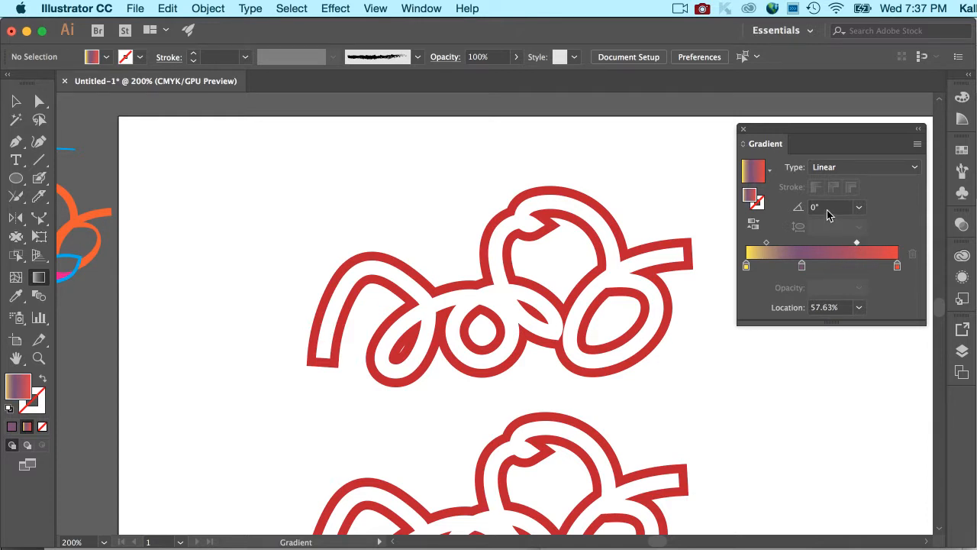
# Step: Try the Radial gradient type and return to Linear
pyautogui.click(858, 165)
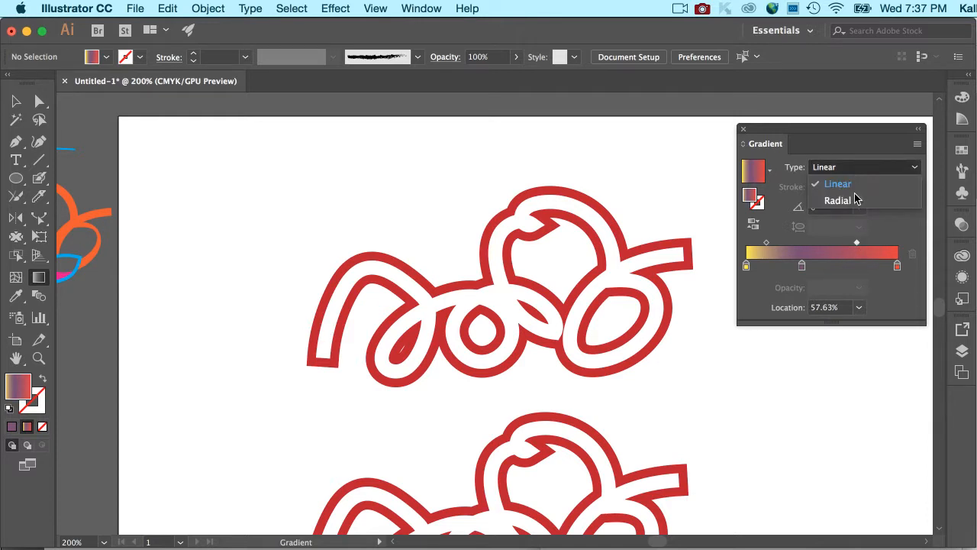
pyautogui.click(854, 201)
pyautogui.click(846, 168)
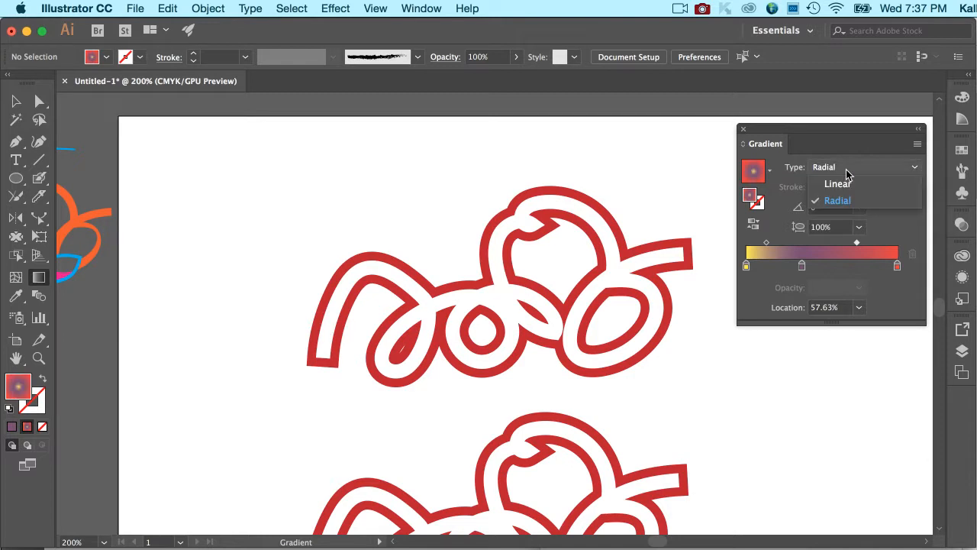
pyautogui.click(846, 184)
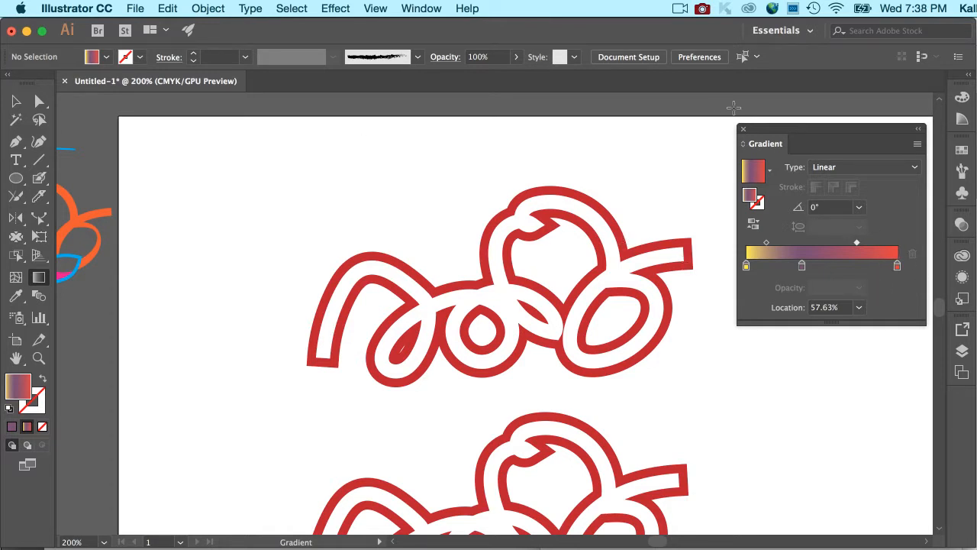
# Step: Reposition the Gradient panel and float the Swatches panel directly beneath it, with the gradient controls fully uncovered
pyautogui.moveTo(831, 128); pyautogui.dragTo(802, 92)
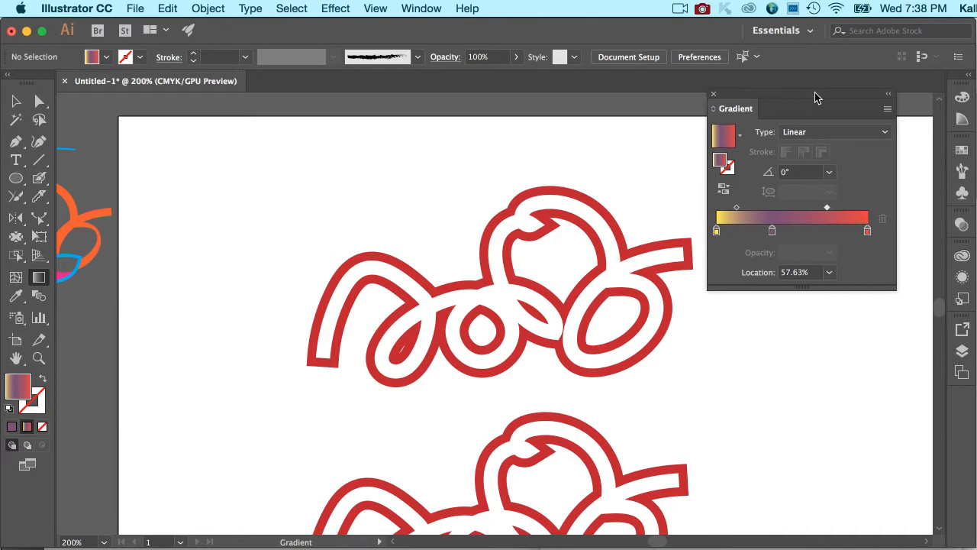
pyautogui.click(962, 150)
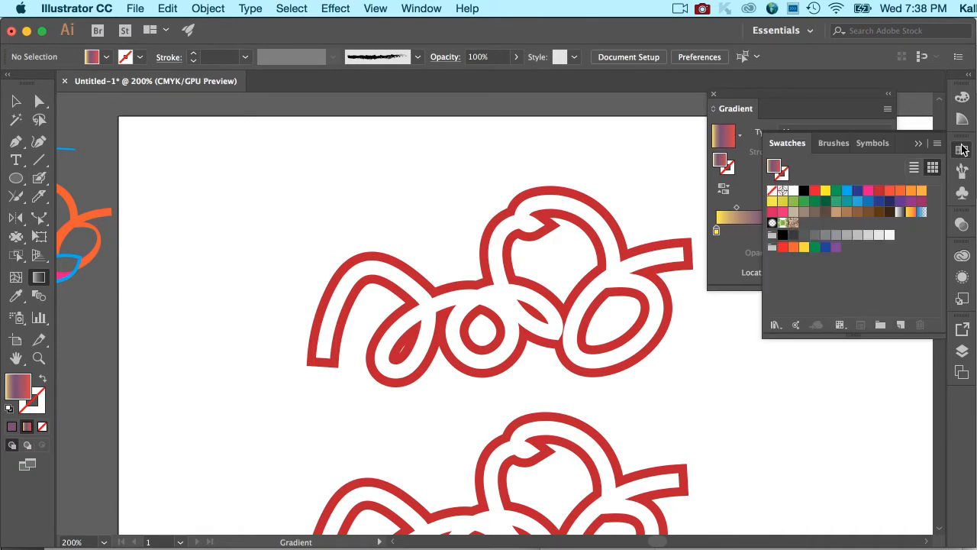
pyautogui.moveTo(787, 144)
pyautogui.mouseDown()
pyautogui.moveTo(759, 281)
pyautogui.moveTo(735, 294)
pyautogui.moveTo(739, 311)
pyautogui.mouseUp()
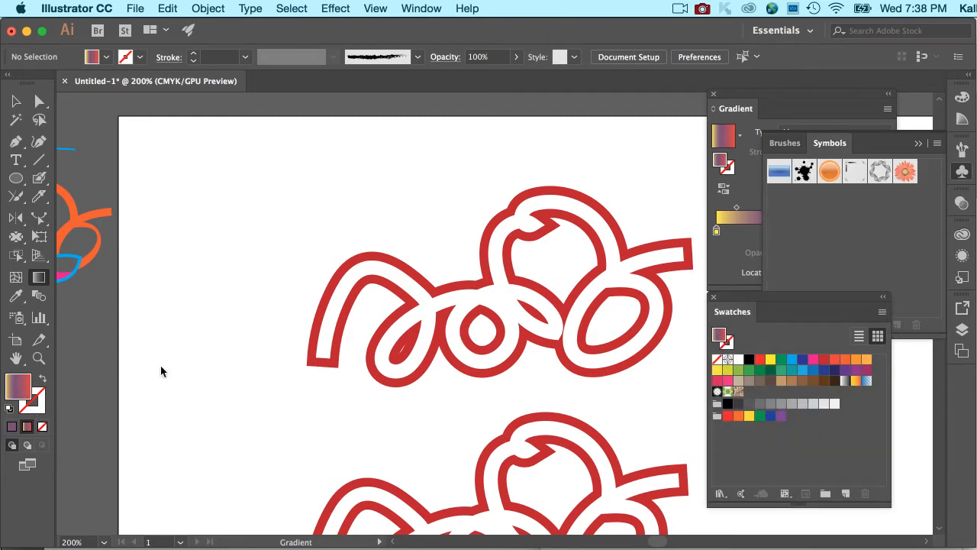
pyautogui.click(825, 151)
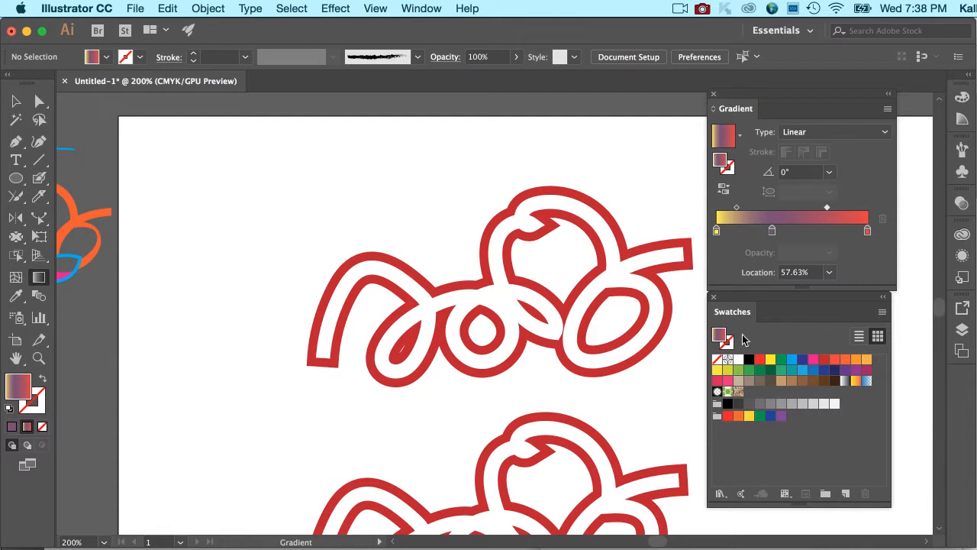
# Step: Save the current gradient as a swatch named New Gradient Swatch
pyautogui.click(882, 315)
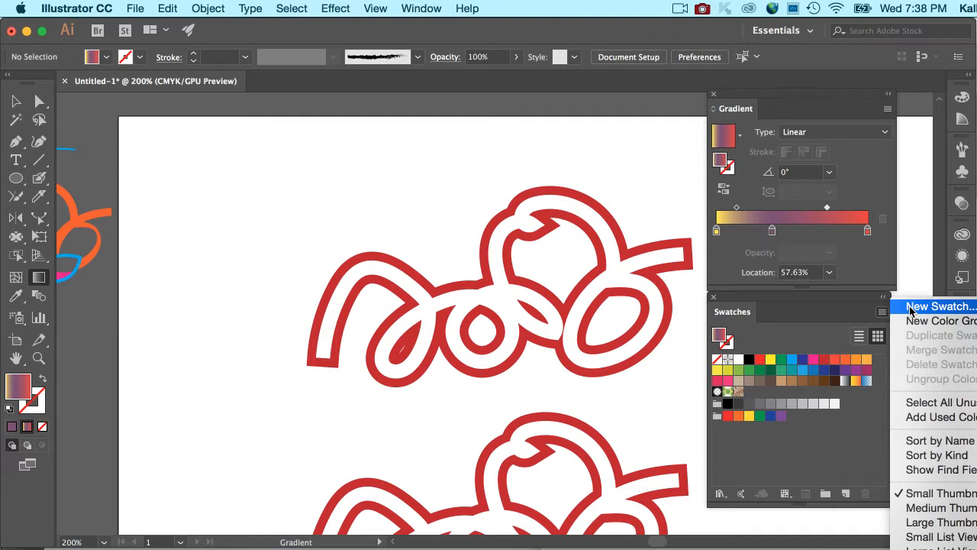
pyautogui.click(910, 309)
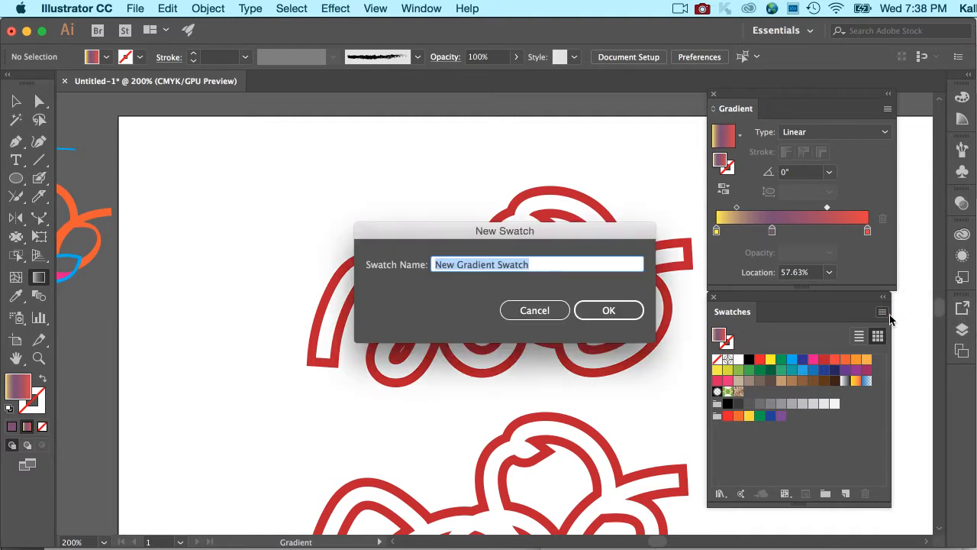
pyautogui.click(624, 310)
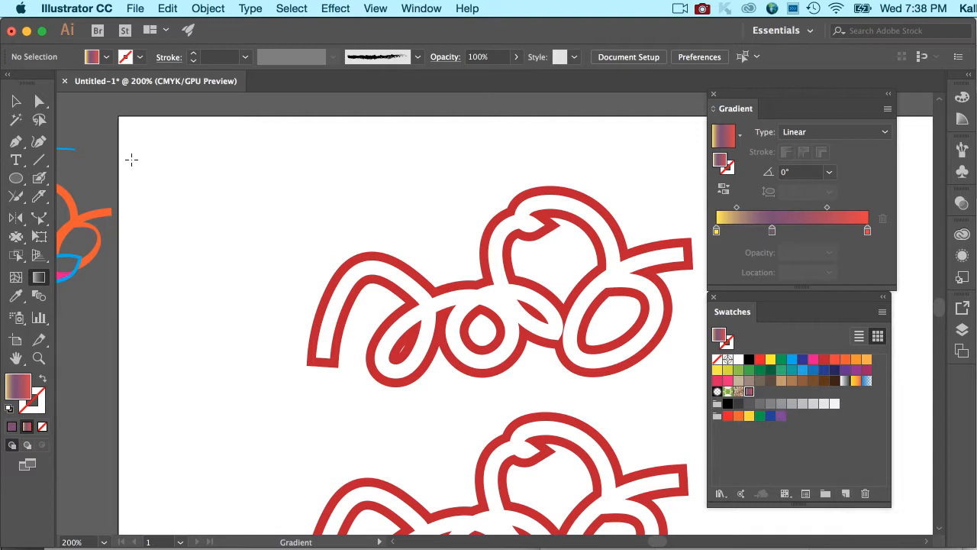
# Step: Try the saved gradient swatch as the fill of the upper lettering's outer outline, undo it and deselect the outline
pyautogui.click(16, 101)
pyautogui.click(539, 214)
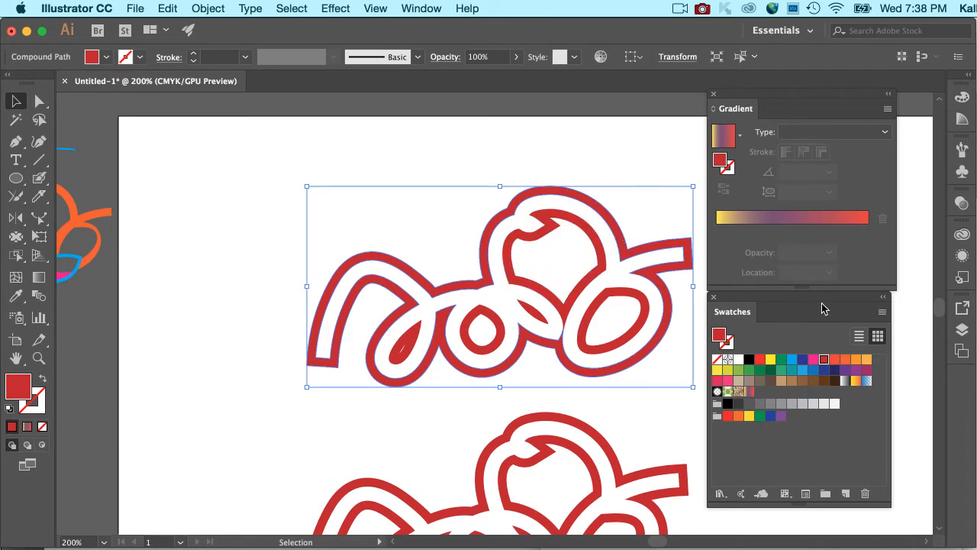
pyautogui.click(748, 391)
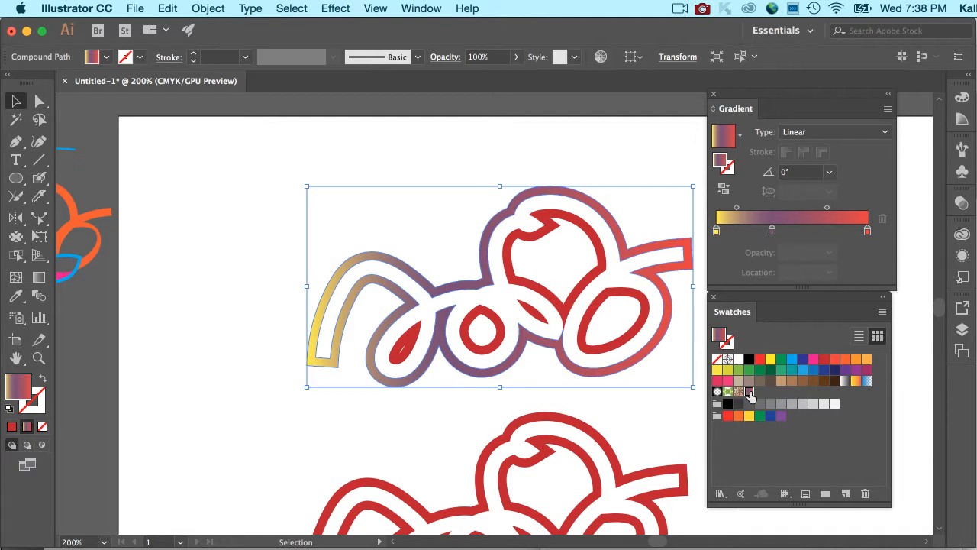
pyautogui.press('super+z')
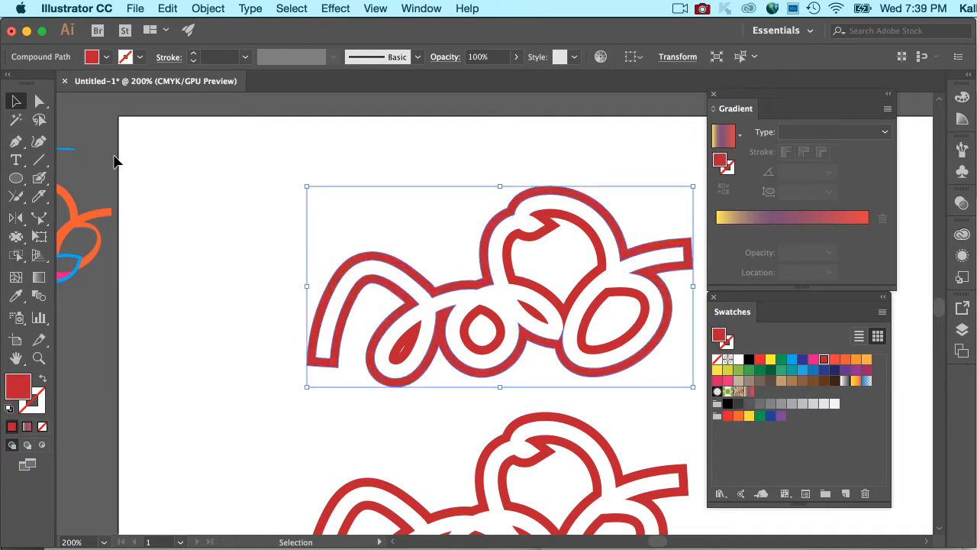
pyautogui.click(246, 110)
# Step: Sample the orange fill from the lettering beside the artboard with the Eyedropper
pyautogui.click(759, 224)
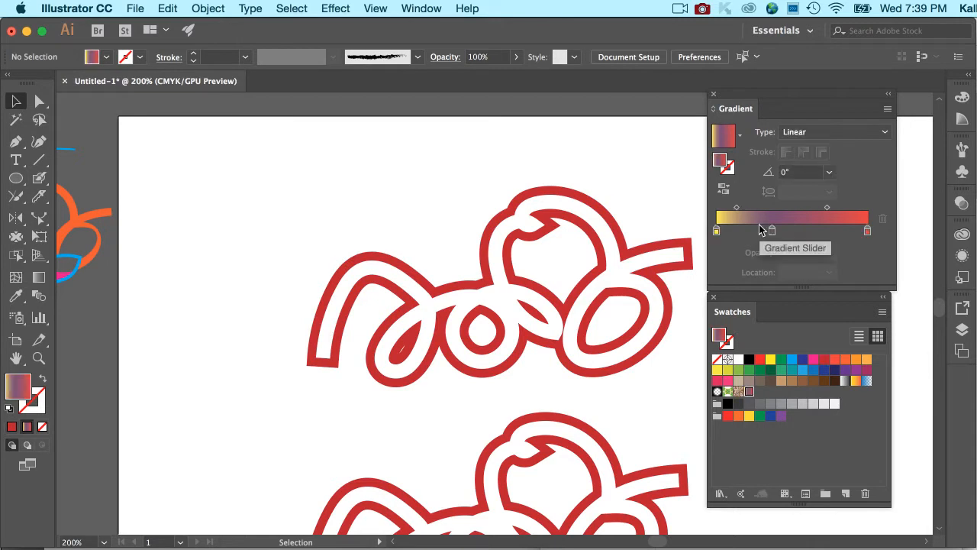
pyautogui.click(40, 278)
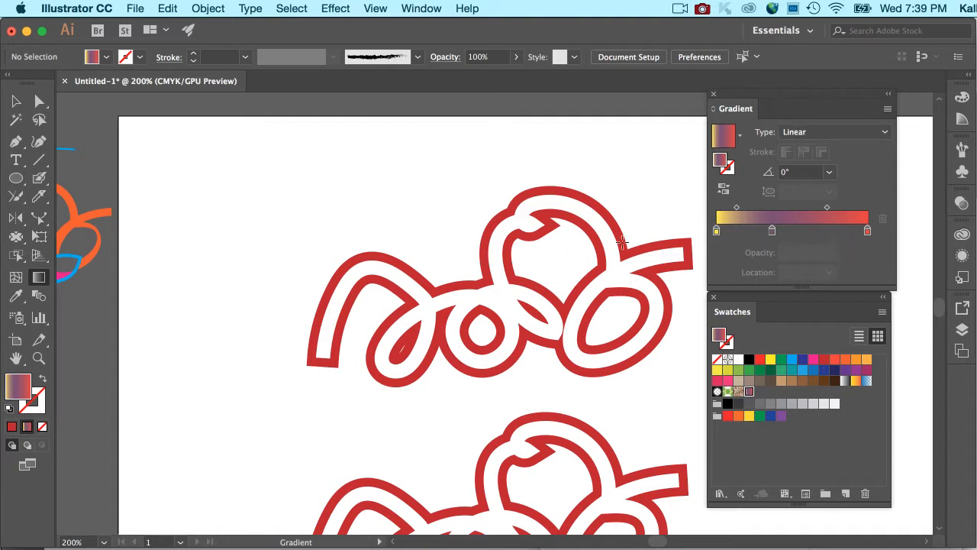
pyautogui.click(17, 299)
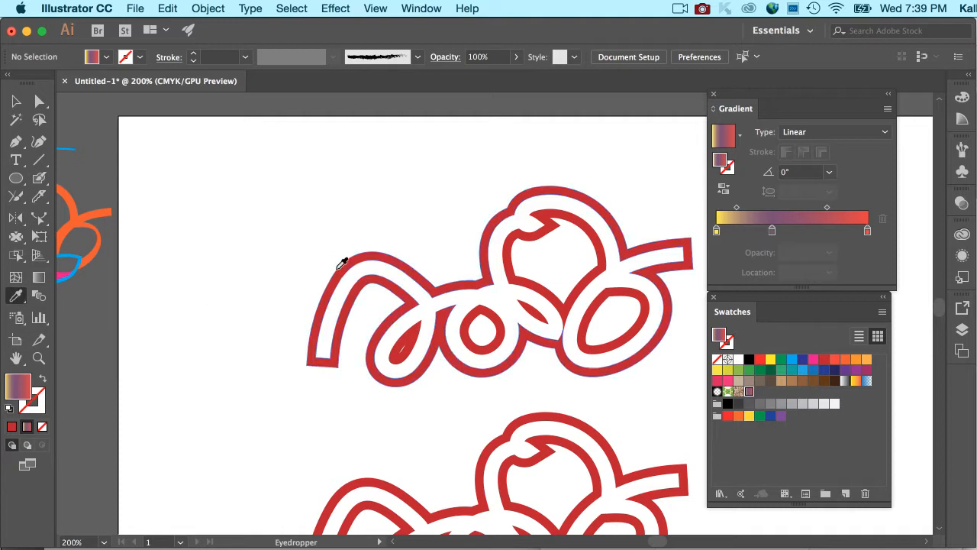
pyautogui.click(96, 212)
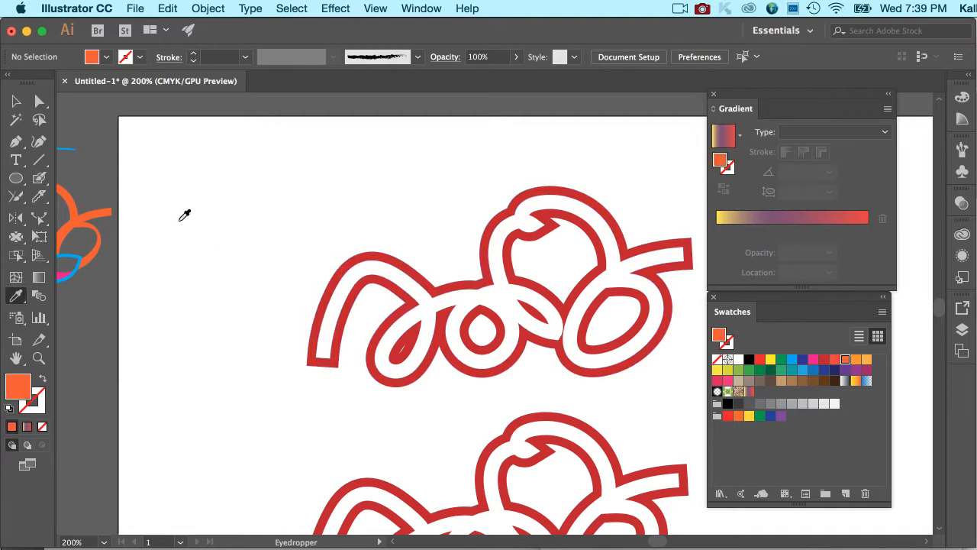
# Step: Sample the red of the upper lettering's outline and move the orange lettering piece onto the artboard, above and beside that lettering
pyautogui.click(355, 253)
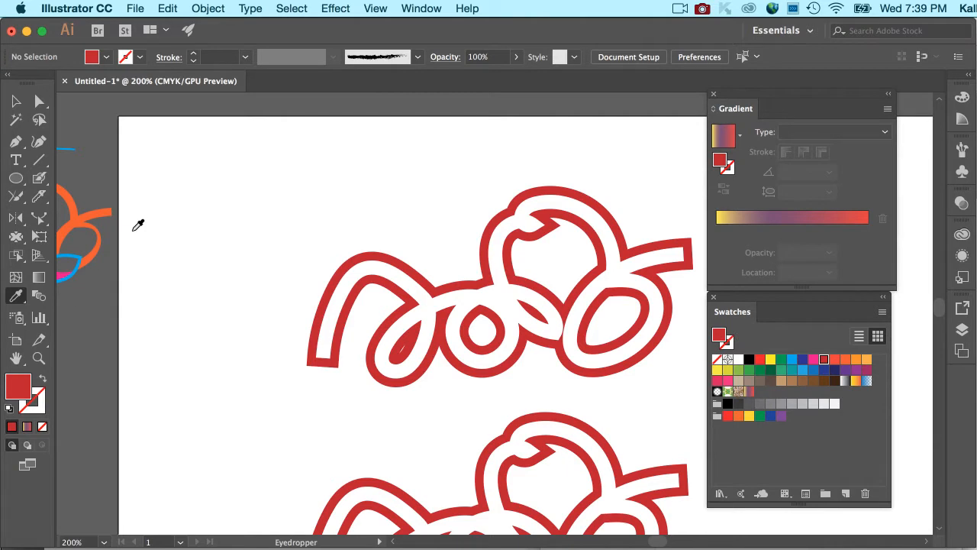
pyautogui.click(16, 105)
pyautogui.moveTo(87, 224); pyautogui.dragTo(277, 204)
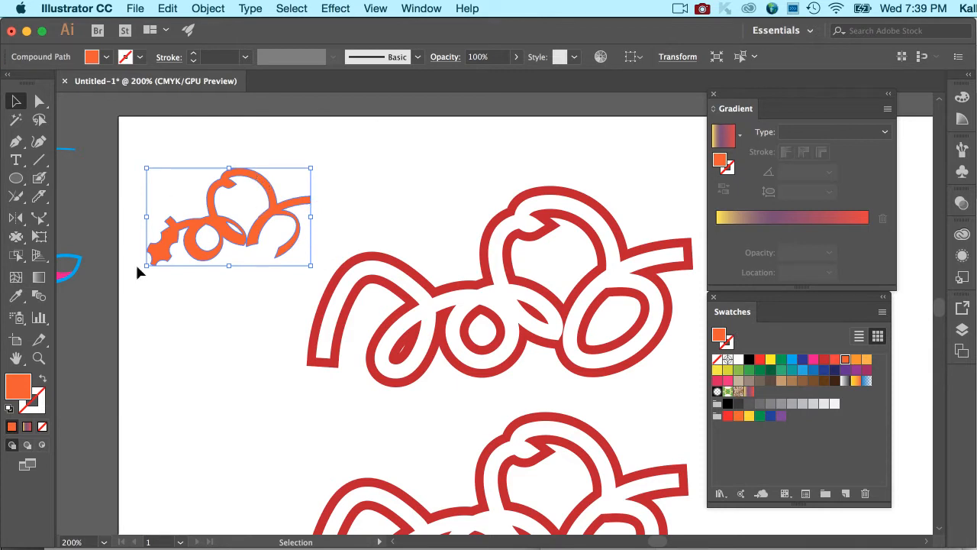
# Step: Recolor the moved orange lettering piece with the red sampled from the upper lettering's outline and deselect it
pyautogui.click(16, 296)
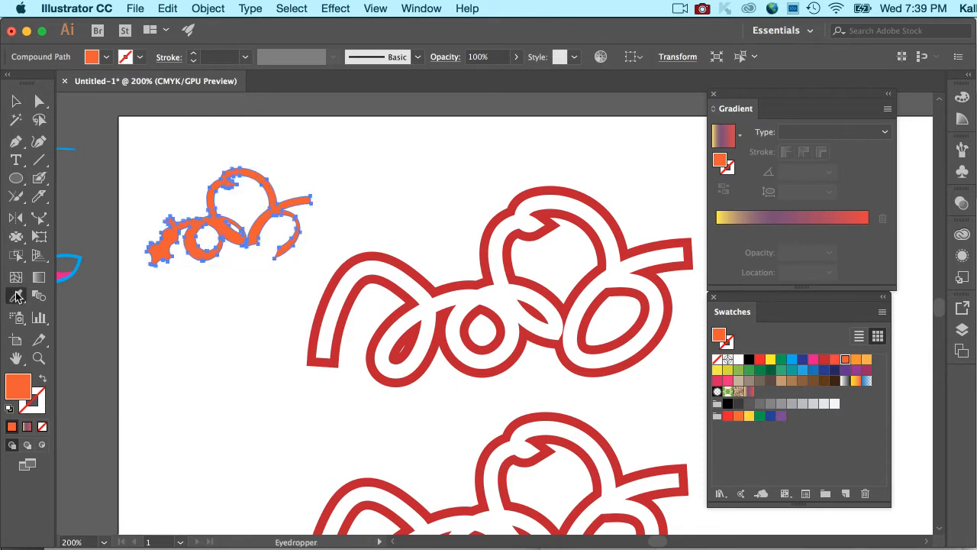
pyautogui.click(358, 258)
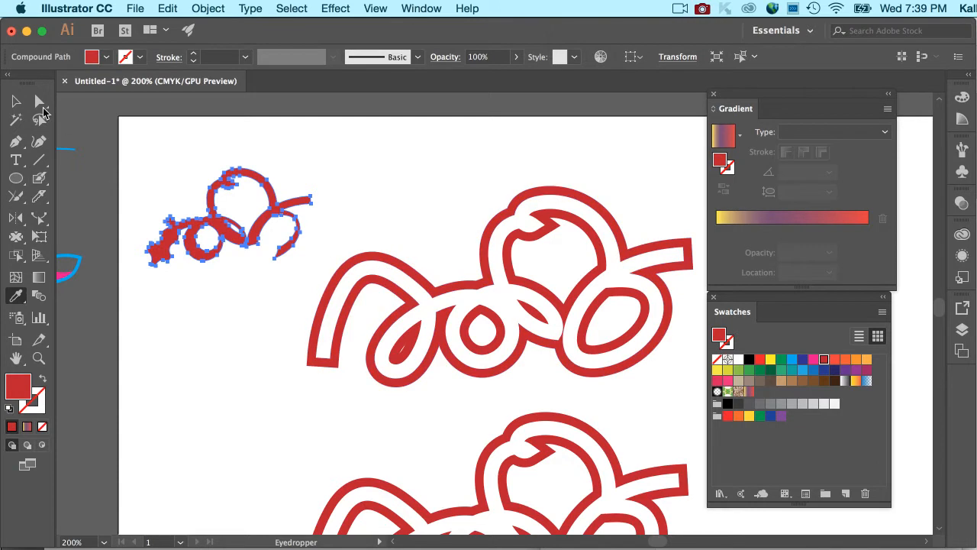
pyautogui.click(18, 103)
pyautogui.click(348, 215)
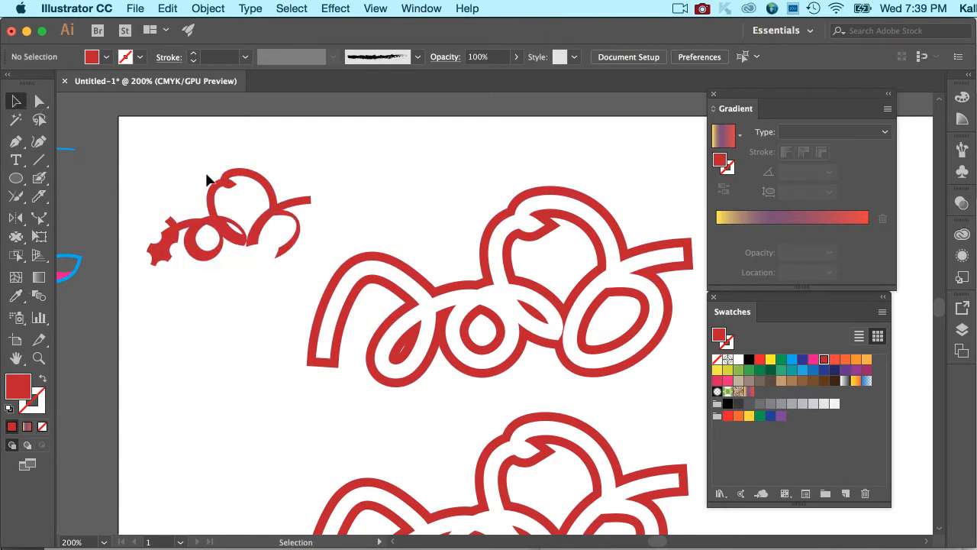
# Step: Draw a red upright ellipse and a larger red circle to its right in the empty area at the artboard's lower edge
pyautogui.click(39, 296)
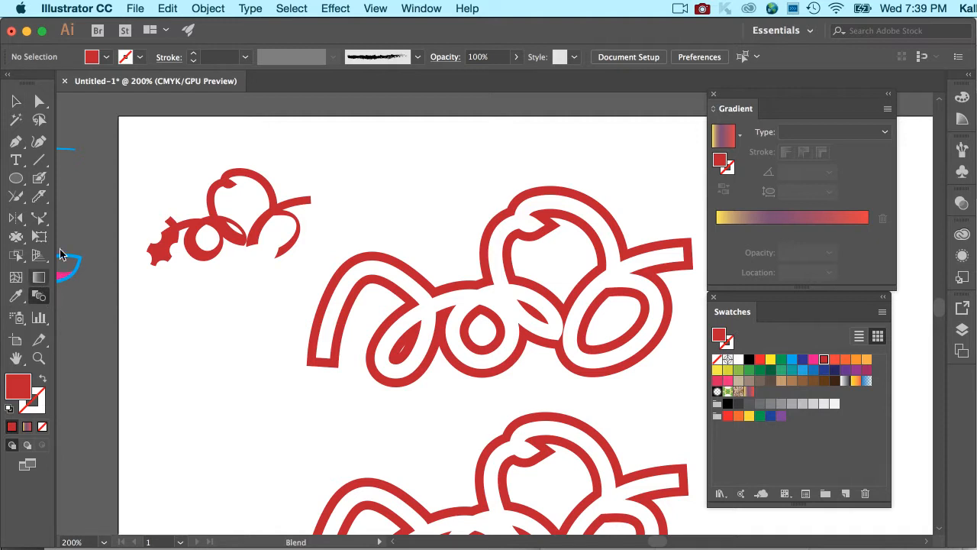
pyautogui.click(17, 103)
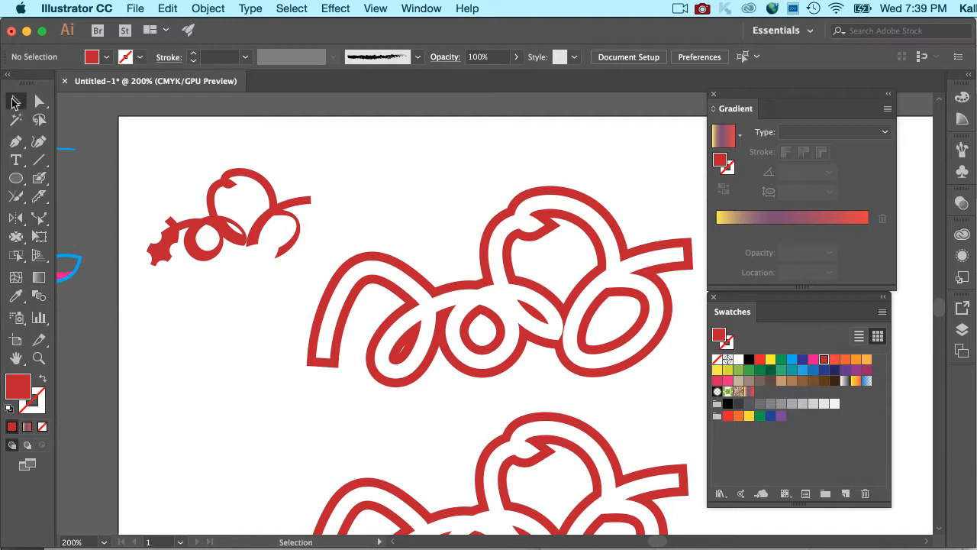
pyautogui.click(19, 177)
pyautogui.scroll(-3, 374, 244)
pyautogui.scroll(-12, 405, 280)
pyautogui.scroll(-3, 406, 280)
pyautogui.scroll(-2, 406, 280)
pyautogui.scroll(2, 405, 281)
pyautogui.scroll(-15, 405, 280)
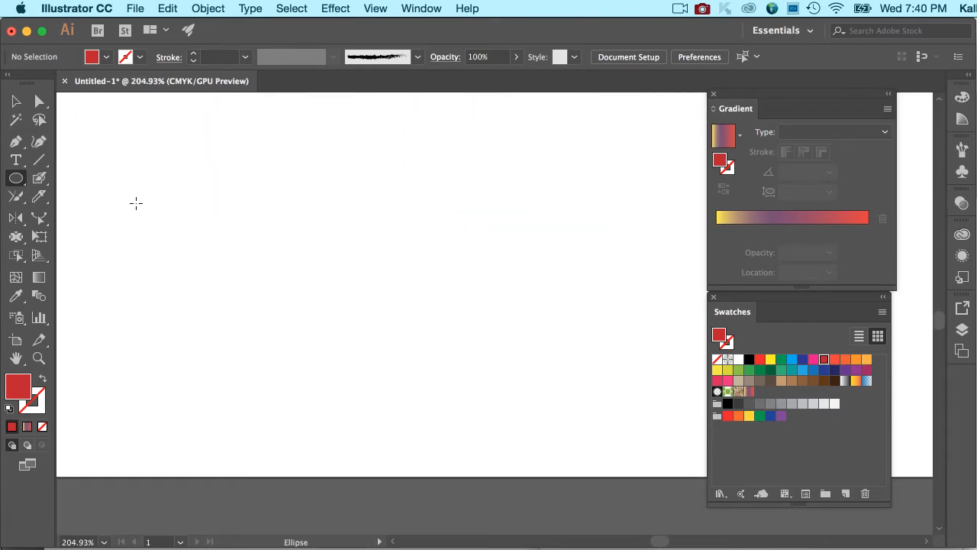
pyautogui.moveTo(135, 203); pyautogui.dragTo(237, 332)
pyautogui.moveTo(517, 158); pyautogui.dragTo(671, 313)
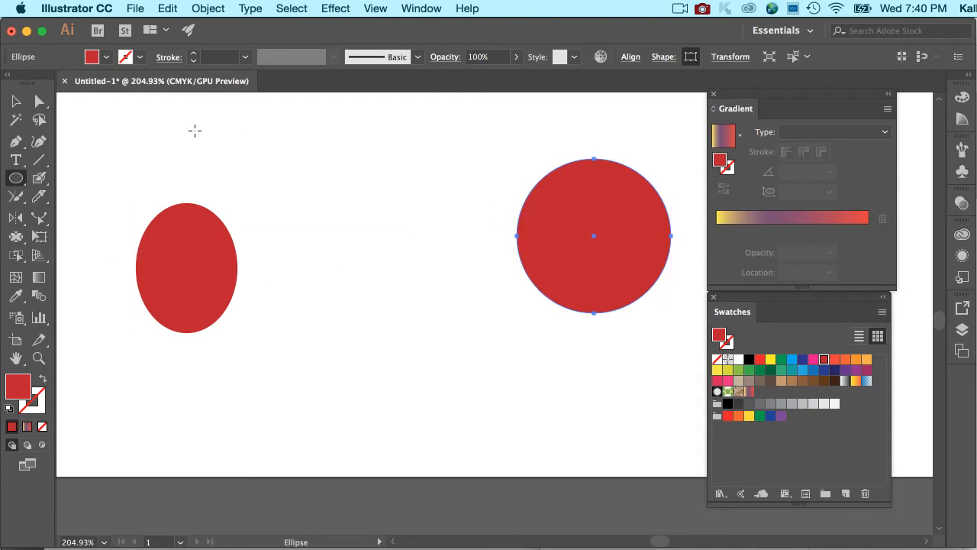
# Step: Fill the large circle with a light orange swatch and select it together with the red ellipse
pyautogui.click(16, 101)
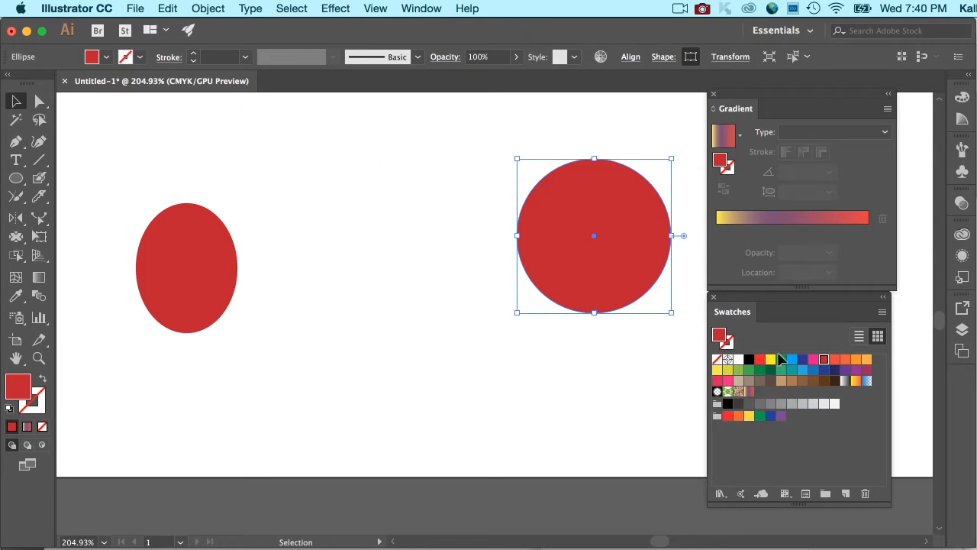
pyautogui.click(856, 359)
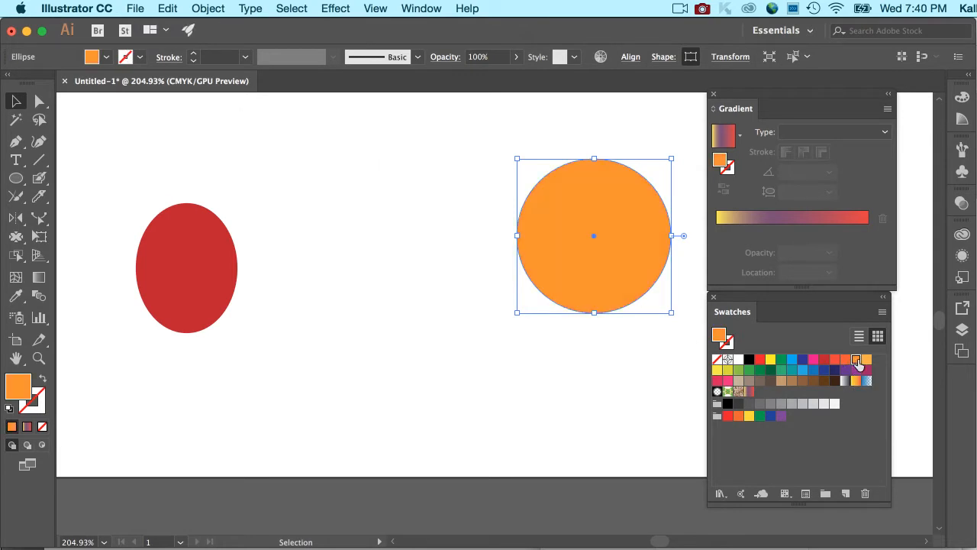
pyautogui.click(161, 172)
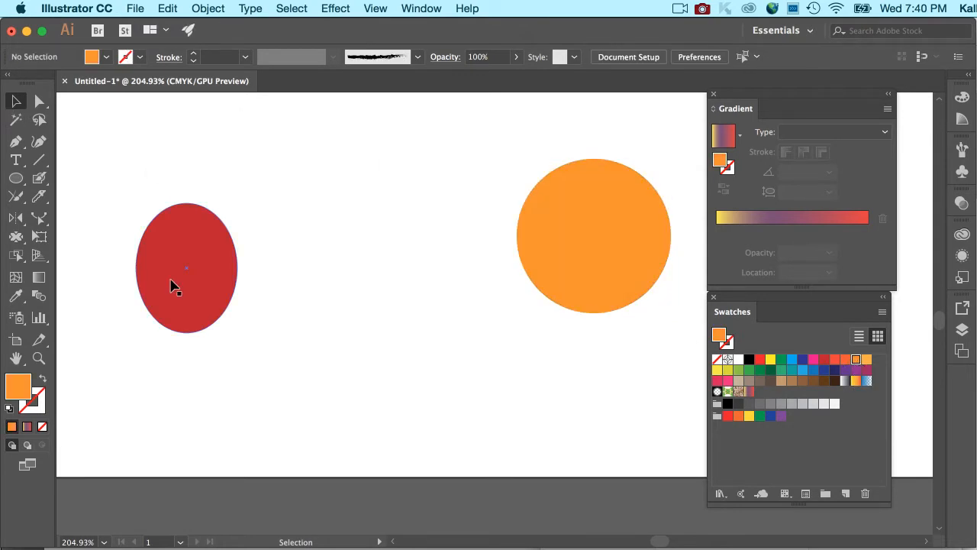
pyautogui.click(174, 286)
pyautogui.keyDown('shift'); pyautogui.click(600, 290); pyautogui.keyUp('shift')
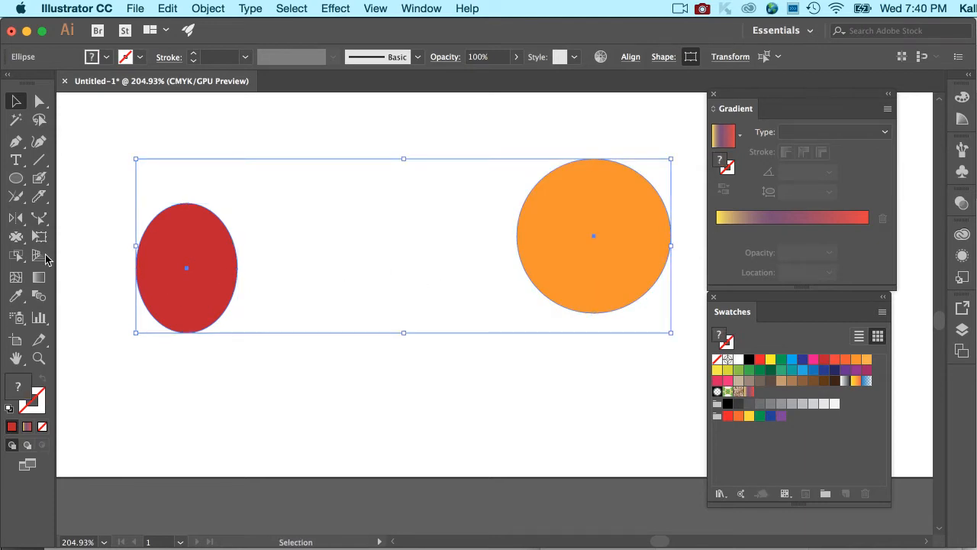
# Step: Set the Blend tool's spacing to Smooth Color for the two selected shapes
pyautogui.click(41, 297)
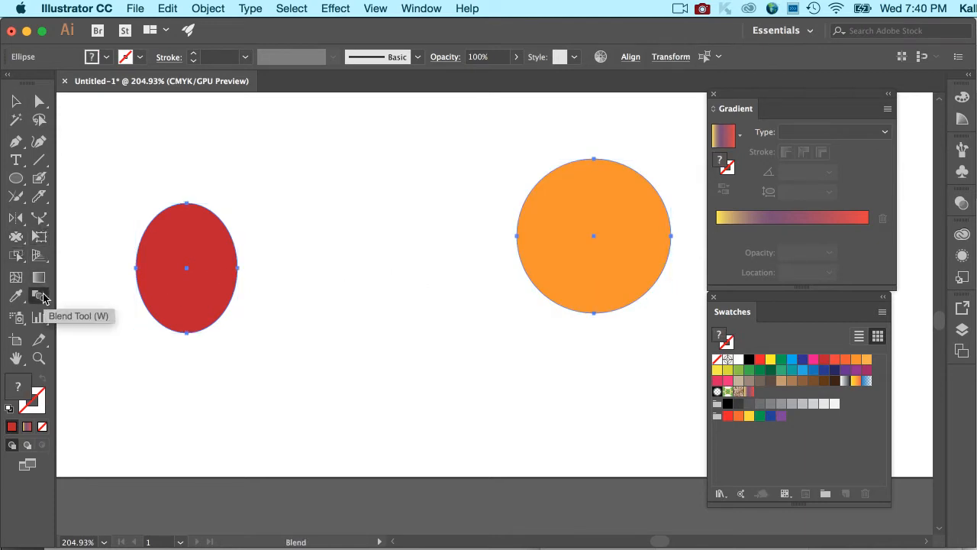
pyautogui.doubleClick(42, 297)
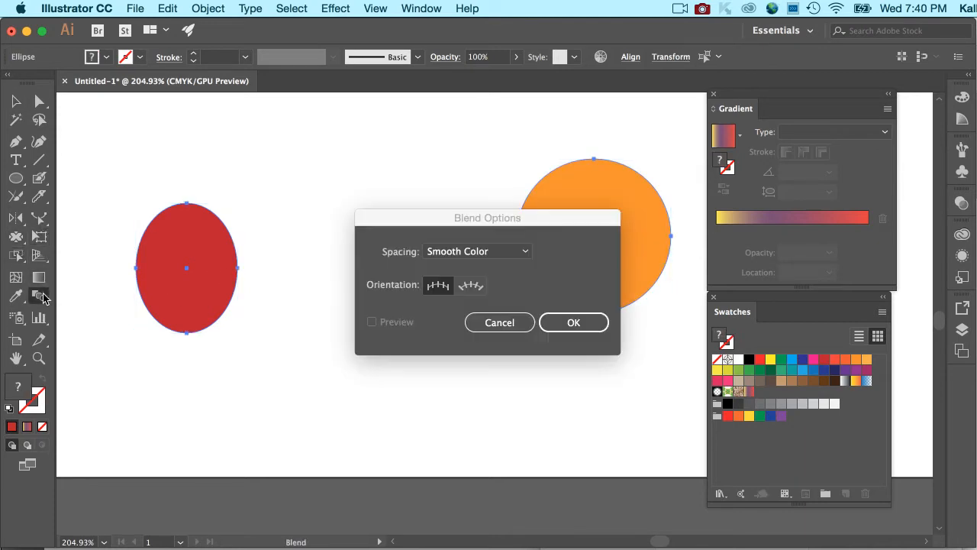
pyautogui.click(504, 255)
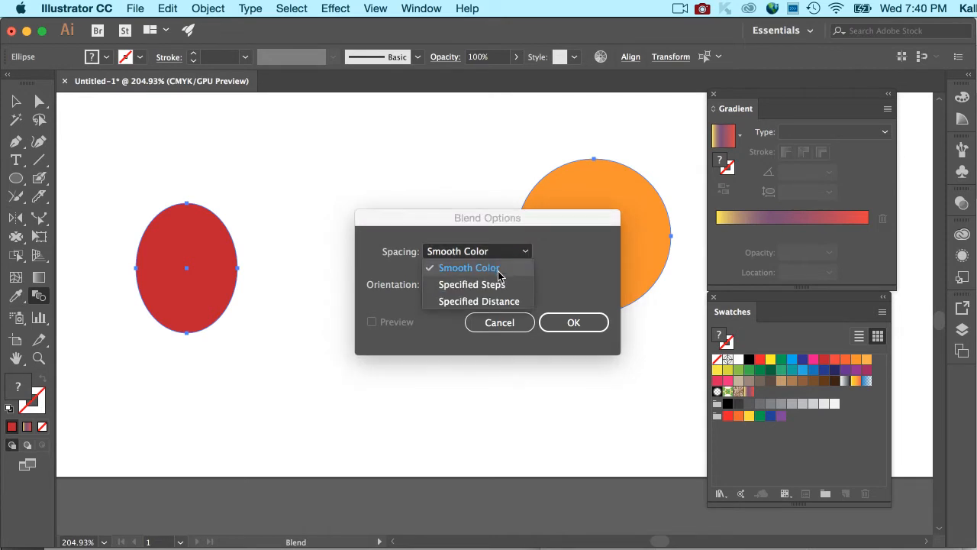
pyautogui.click(495, 268)
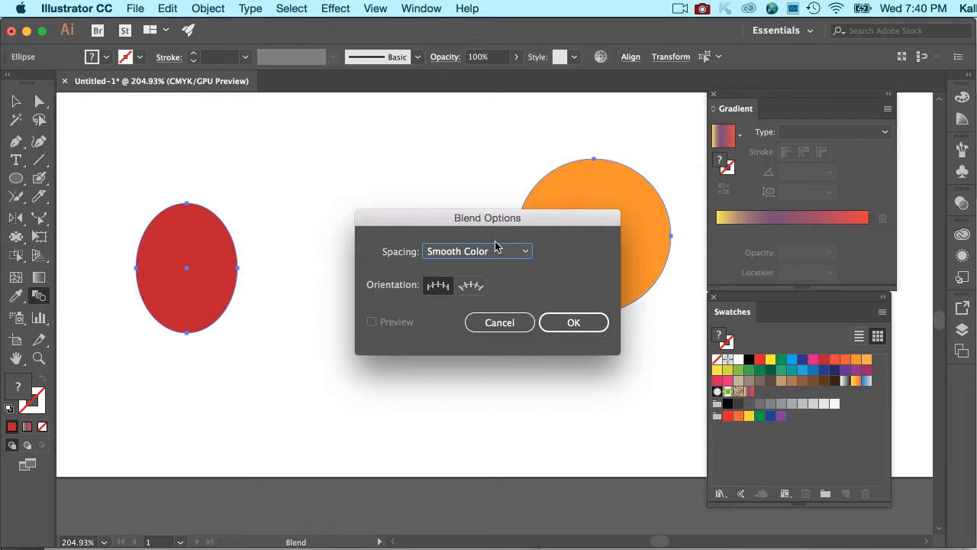
pyautogui.click(495, 254)
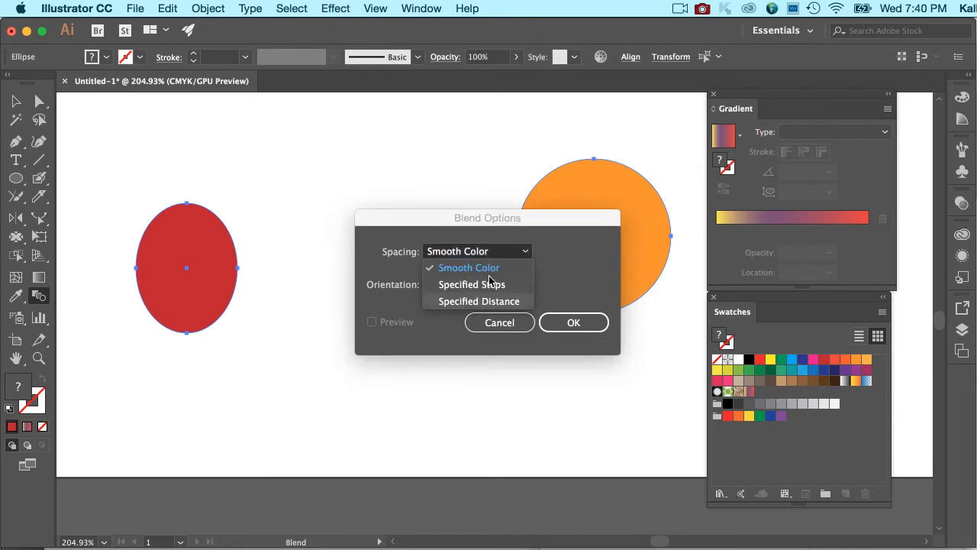
pyautogui.click(495, 268)
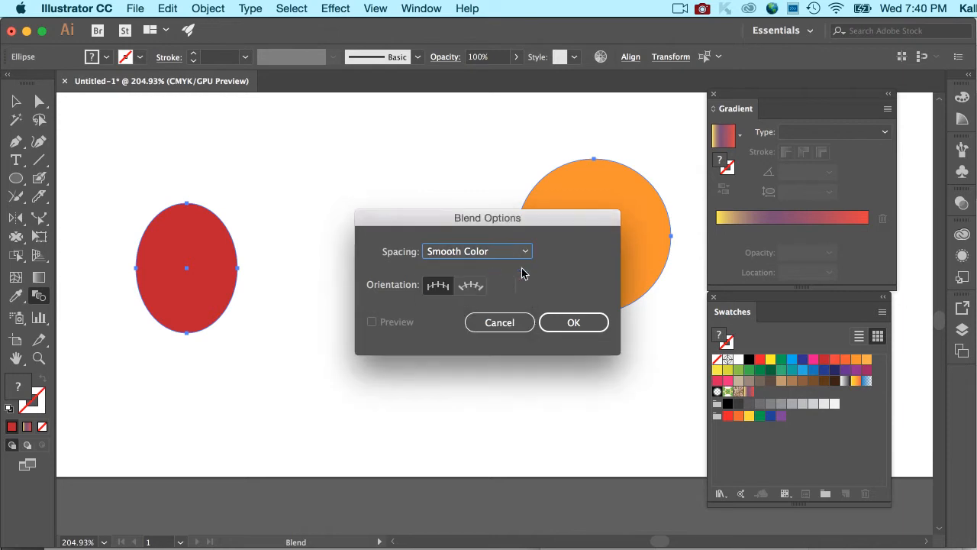
pyautogui.click(574, 322)
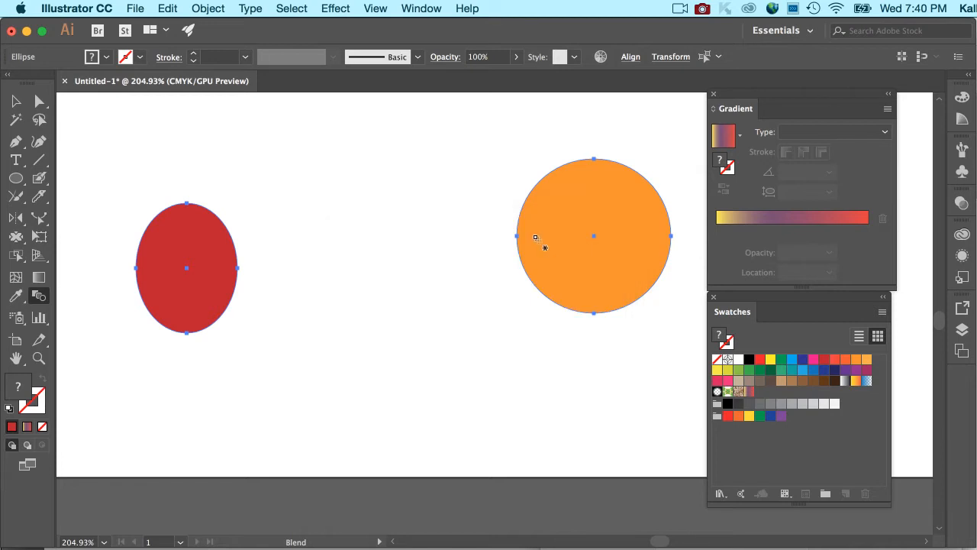
# Step: Try a smooth color blend between the red ellipse and the orange circle, and undo it
pyautogui.click(560, 227)
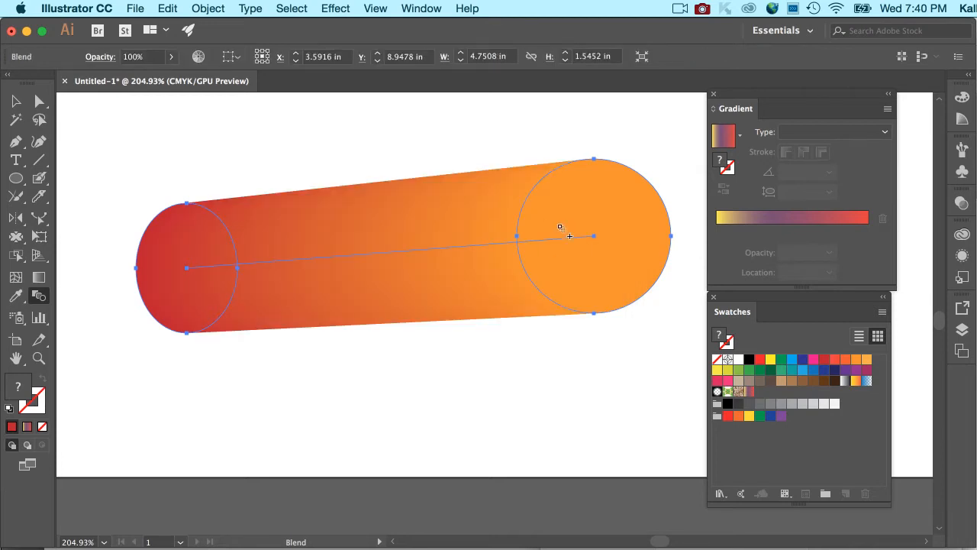
pyautogui.click(16, 101)
pyautogui.click(105, 140)
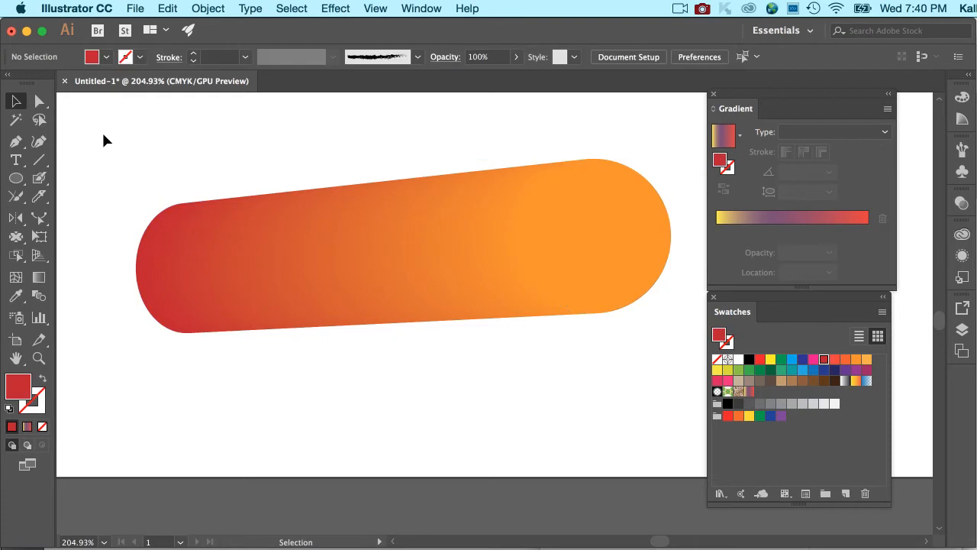
pyautogui.press('super+z')
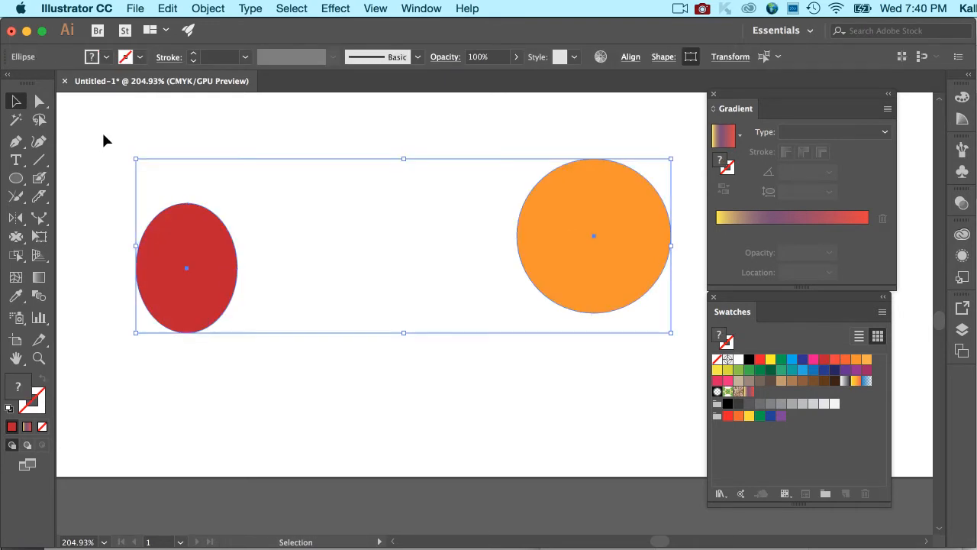
# Step: Set the Blend tool's spacing to Specified Steps with a value of 6
pyautogui.doubleClick(39, 297)
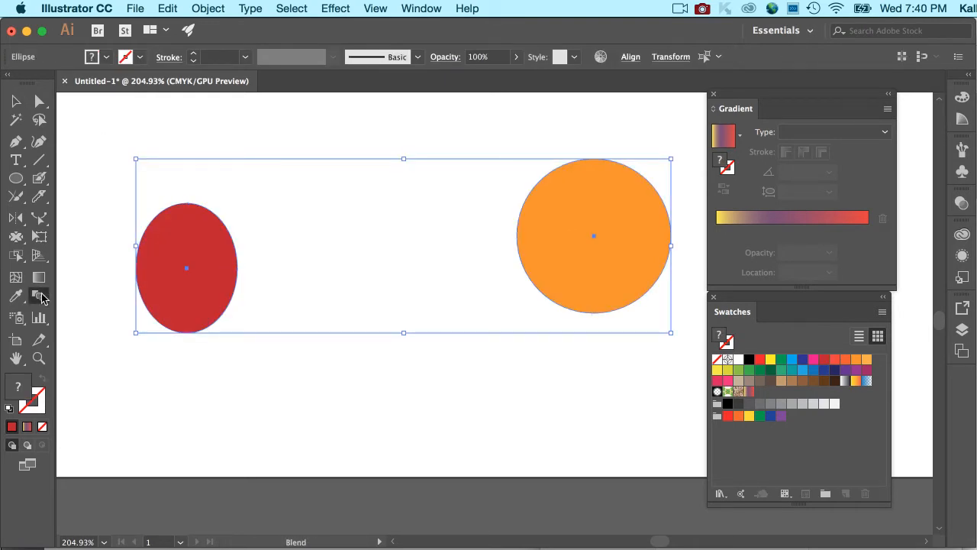
pyautogui.click(489, 251)
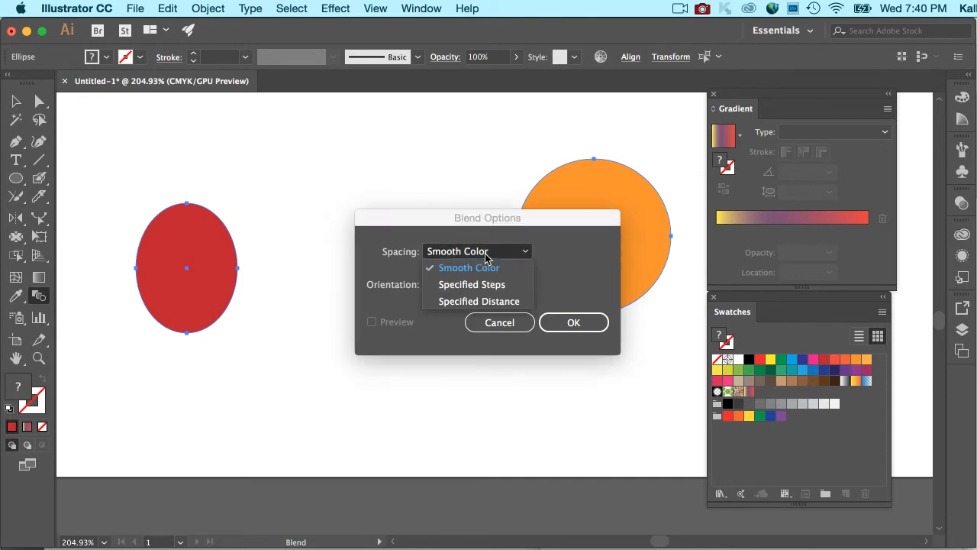
pyautogui.click(481, 285)
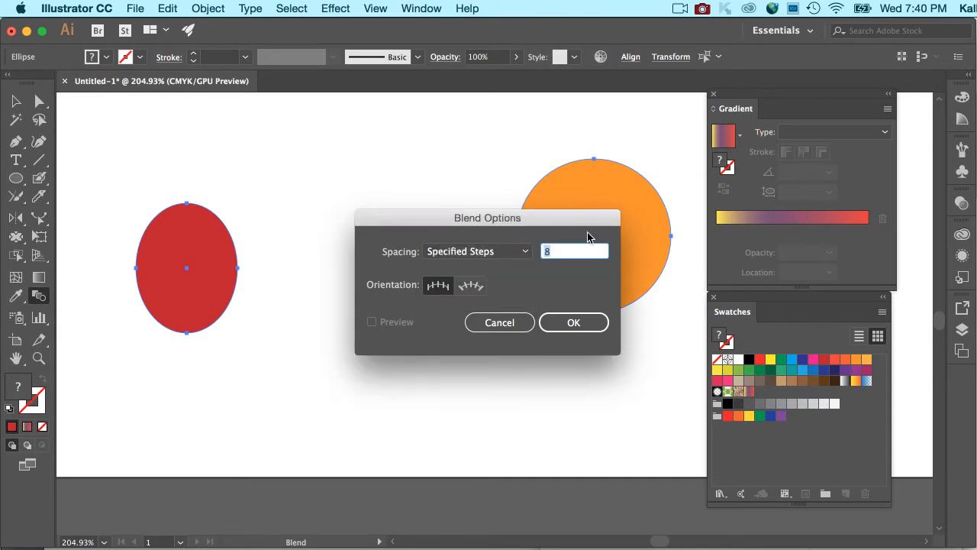
pyautogui.click(491, 254)
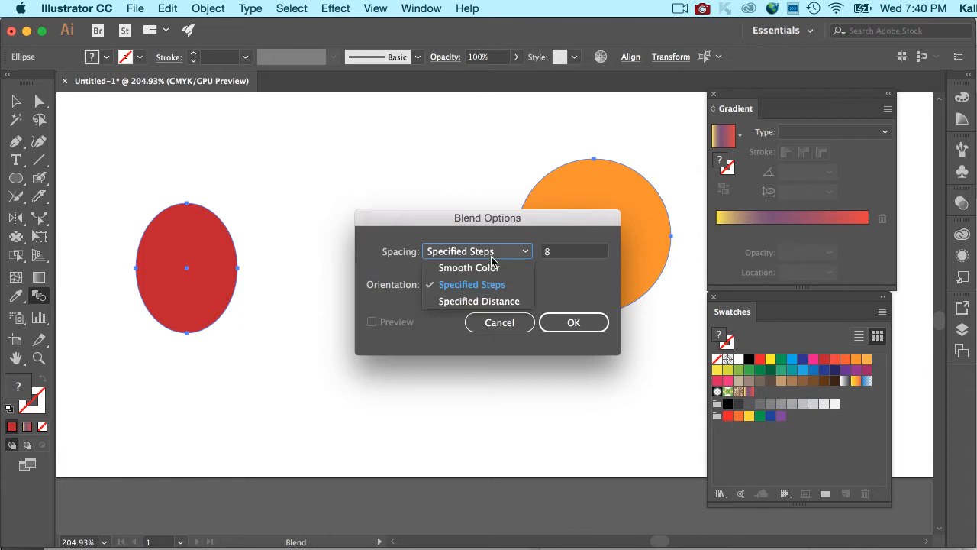
pyautogui.click(558, 247)
pyautogui.click(542, 252)
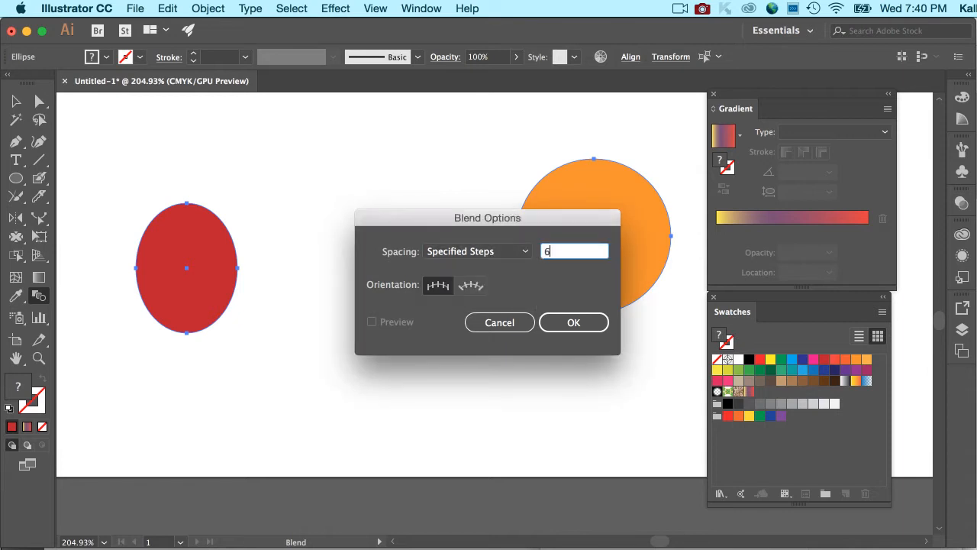
pyautogui.click(580, 323)
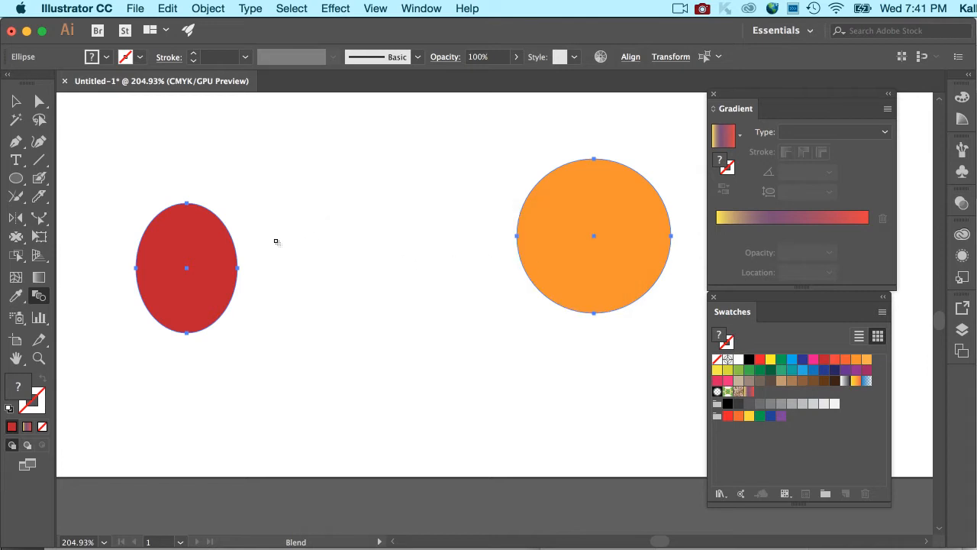
# Step: Blend the red ellipse and the orange circle using the specified steps, and leave the blend deselected
pyautogui.click(212, 255)
pyautogui.click(16, 101)
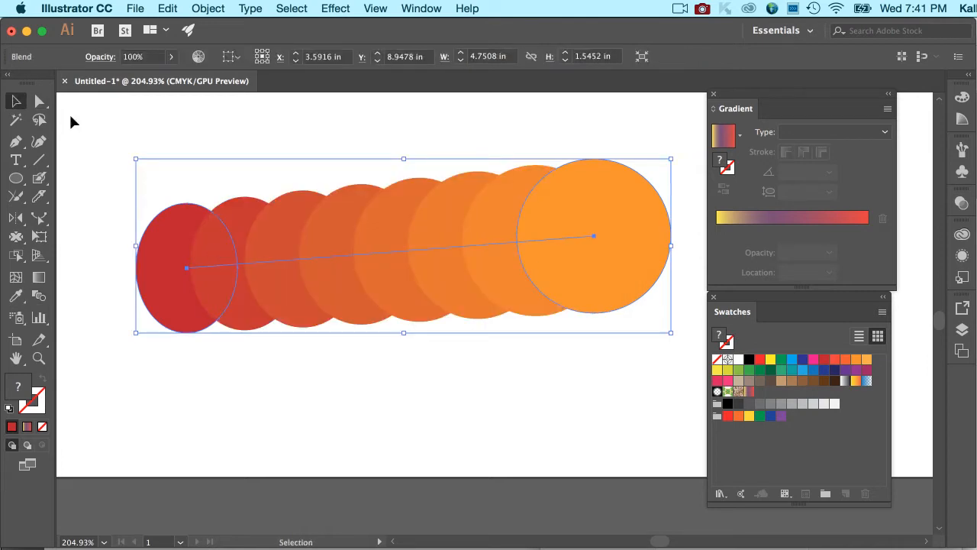
pyautogui.click(59, 116)
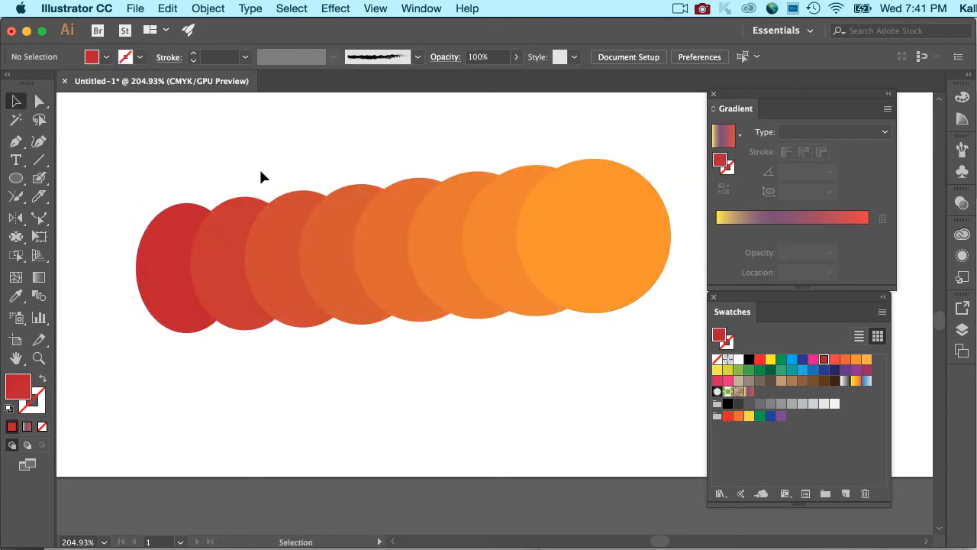
pyautogui.click(569, 300)
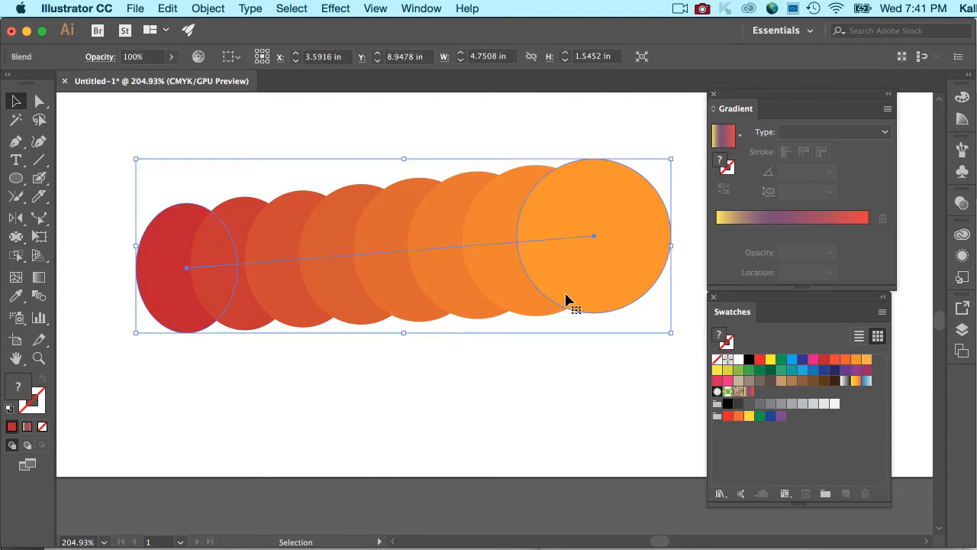
pyautogui.click(531, 355)
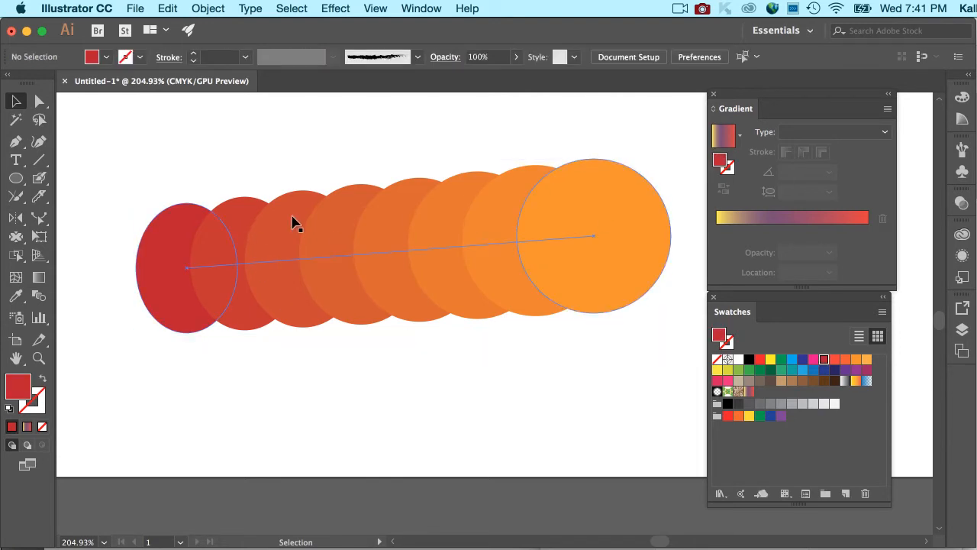
# Step: Expand the stepped blend's object and fill, ungroup the resulting shapes, and leave them deselected
pyautogui.click(451, 237)
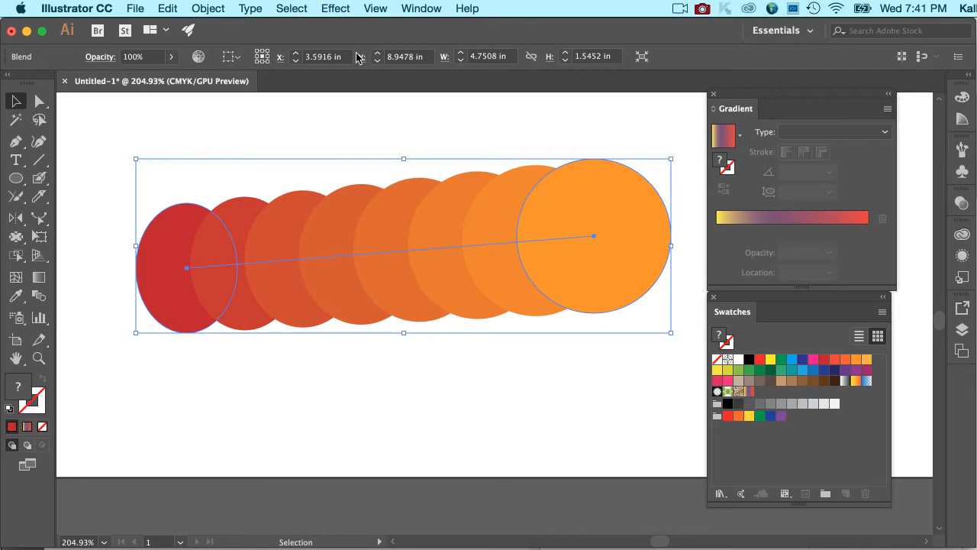
pyautogui.click(214, 8)
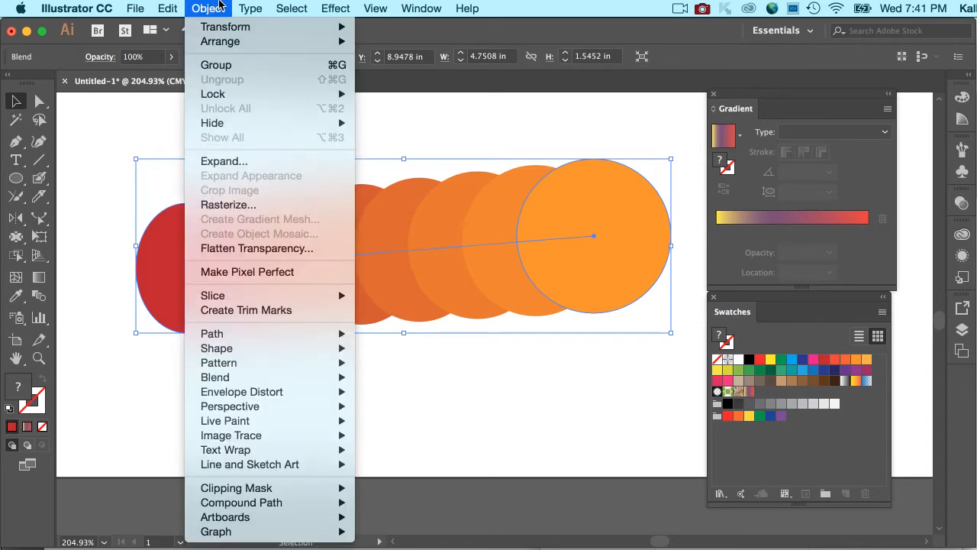
pyautogui.click(221, 161)
pyautogui.click(433, 417)
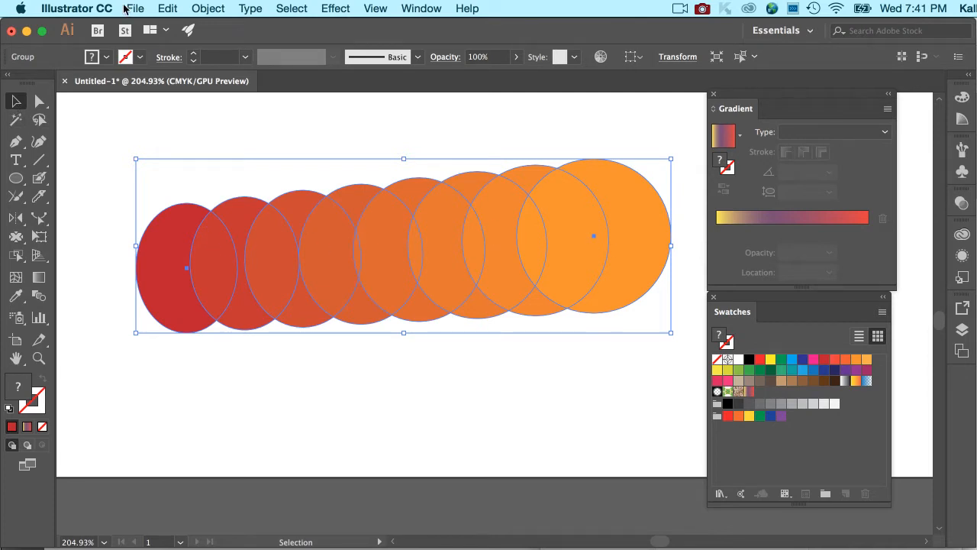
pyautogui.click(207, 9)
pyautogui.click(218, 80)
pyautogui.click(217, 131)
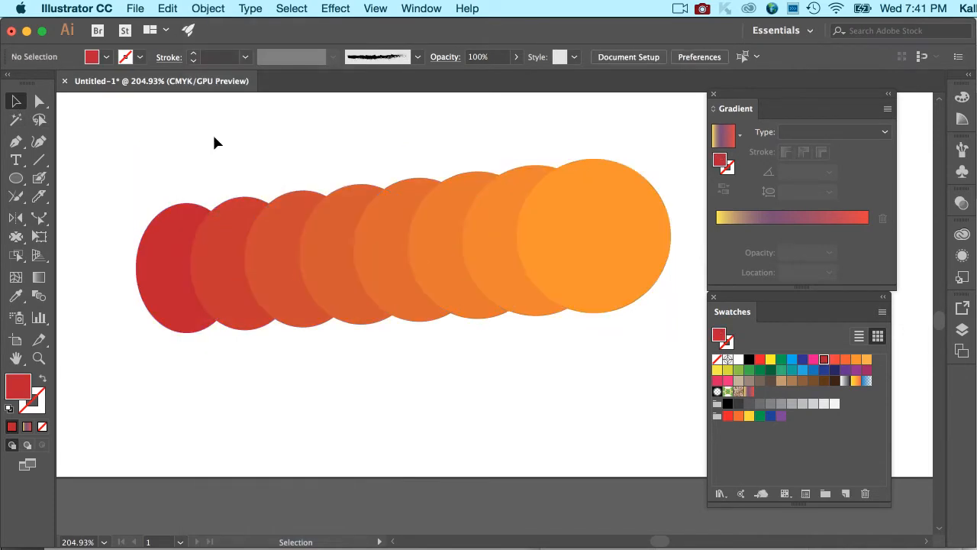
# Step: Move the second red ellipse up and an orange ellipse near the large circle slightly down as separate shapes
pyautogui.click(218, 232)
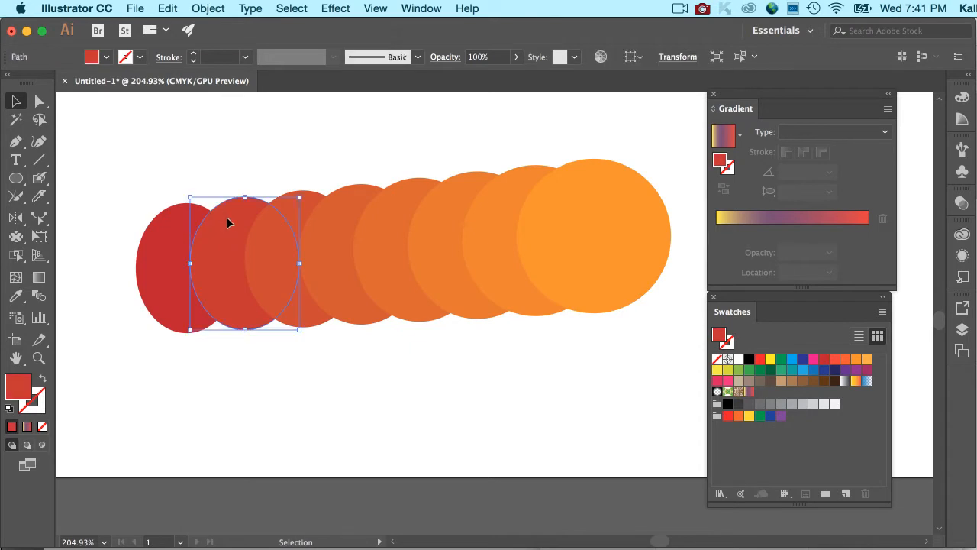
pyautogui.moveTo(228, 236); pyautogui.dragTo(227, 174)
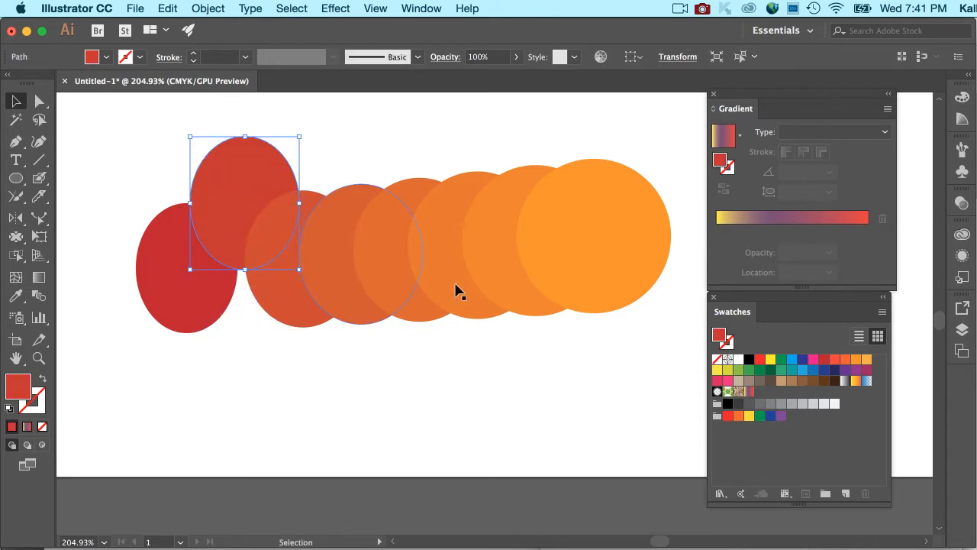
pyautogui.click(649, 394)
pyautogui.click(472, 307)
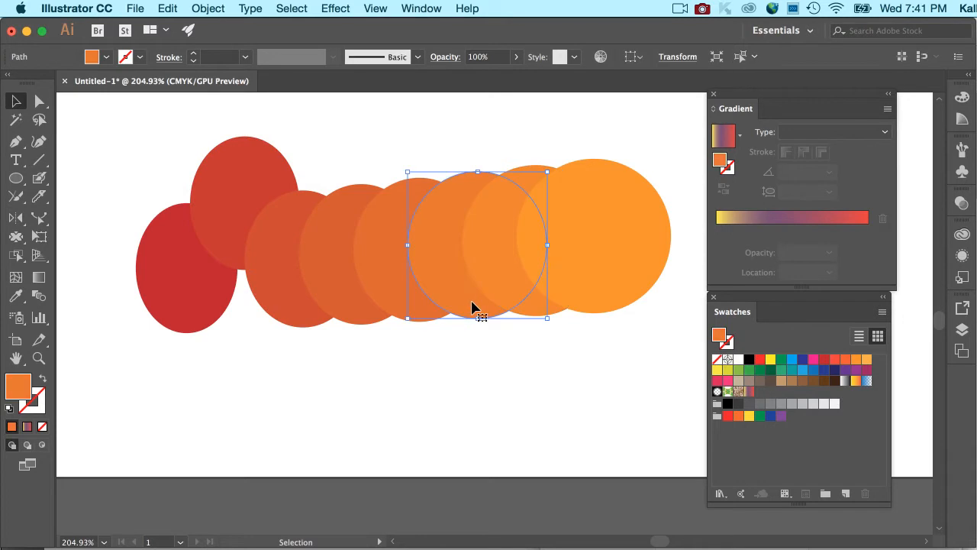
pyautogui.hotkey('shift', 'Down')
pyautogui.hotkey('shift', 'Down')
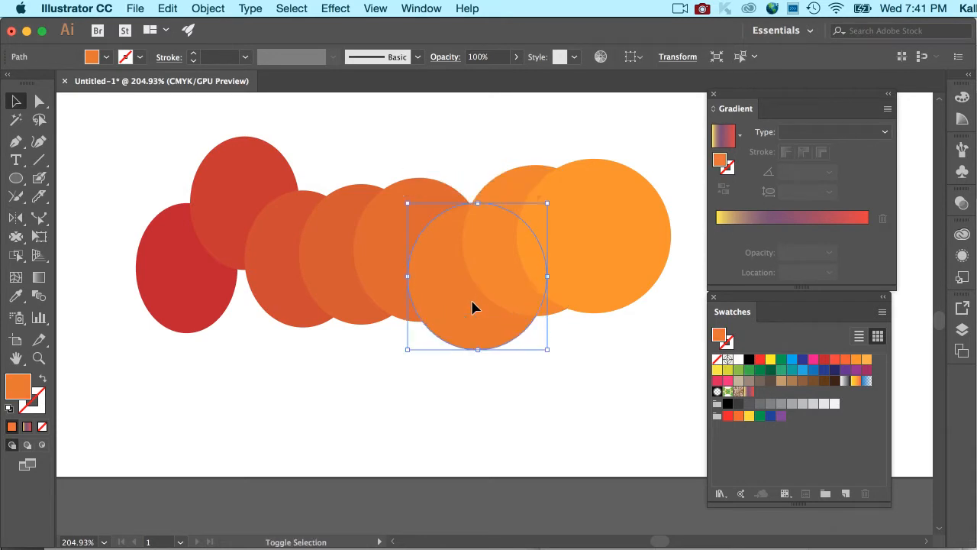
pyautogui.click(435, 458)
# Step: Undo the shape moves, the ungrouping, the expansion and the blend, back to the two original shapes
pyautogui.press('super+z')
pyautogui.press('super+z')
pyautogui.press('super+z')
pyautogui.press('super+z')
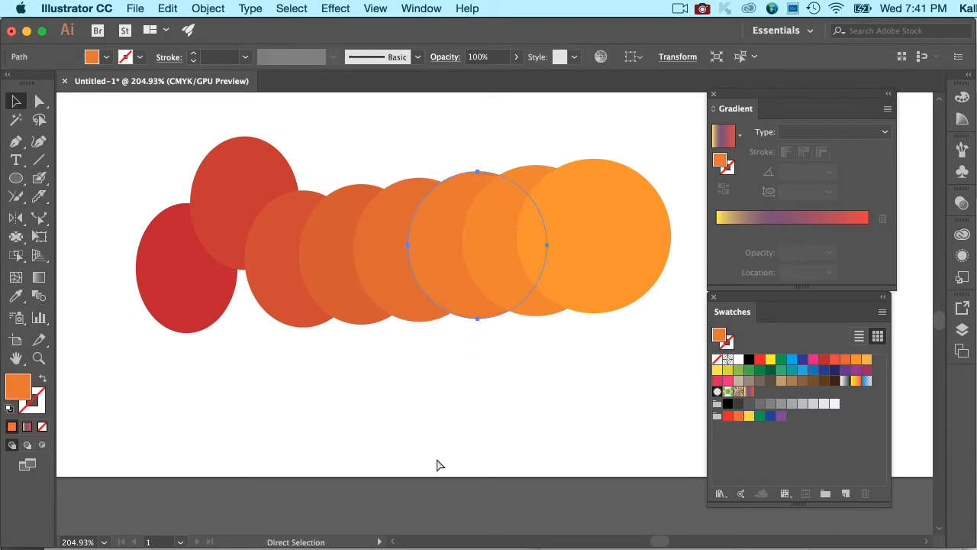
pyautogui.press('super+z')
pyautogui.press('super+z')
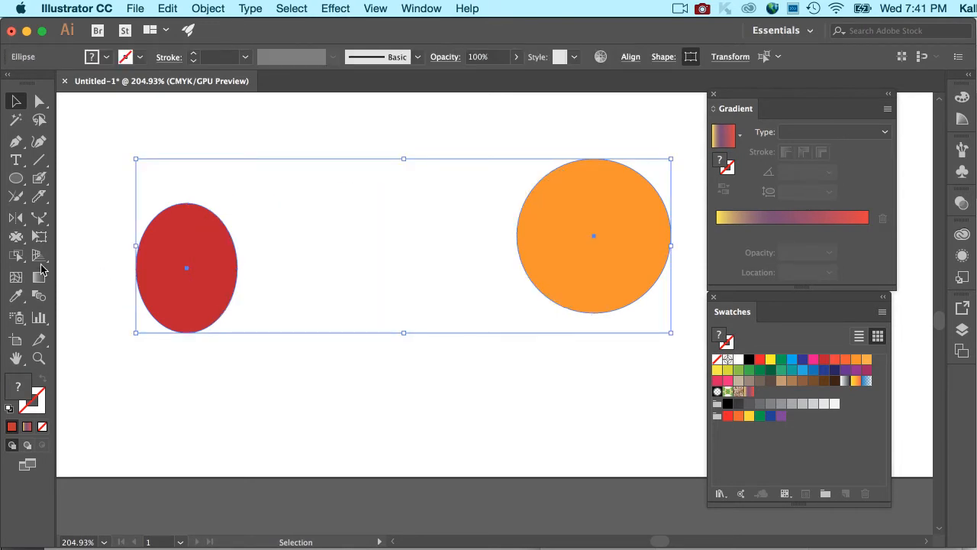
# Step: Set the Blend tool's spacing to Specified Distance with a value of 0.06 in
pyautogui.click(39, 296)
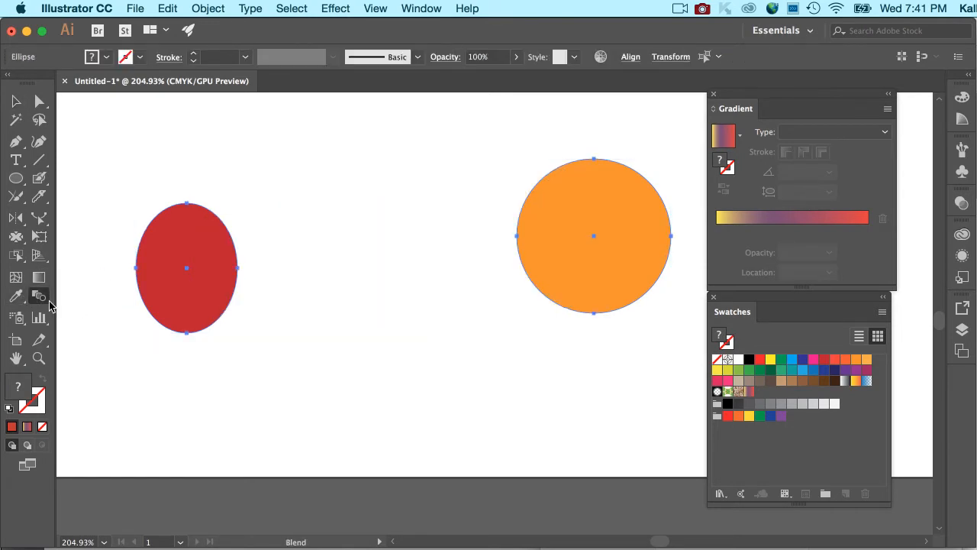
pyautogui.doubleClick(42, 299)
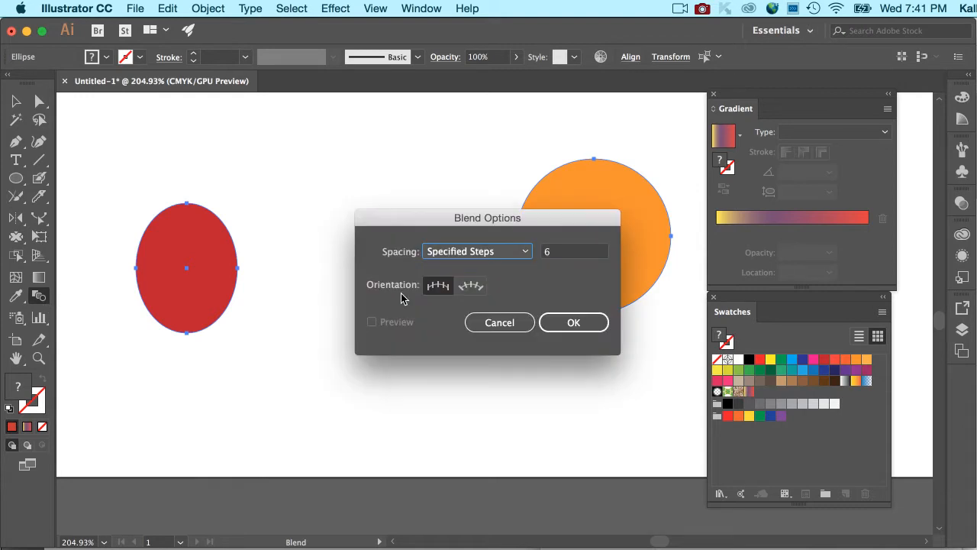
pyautogui.click(462, 254)
pyautogui.click(460, 301)
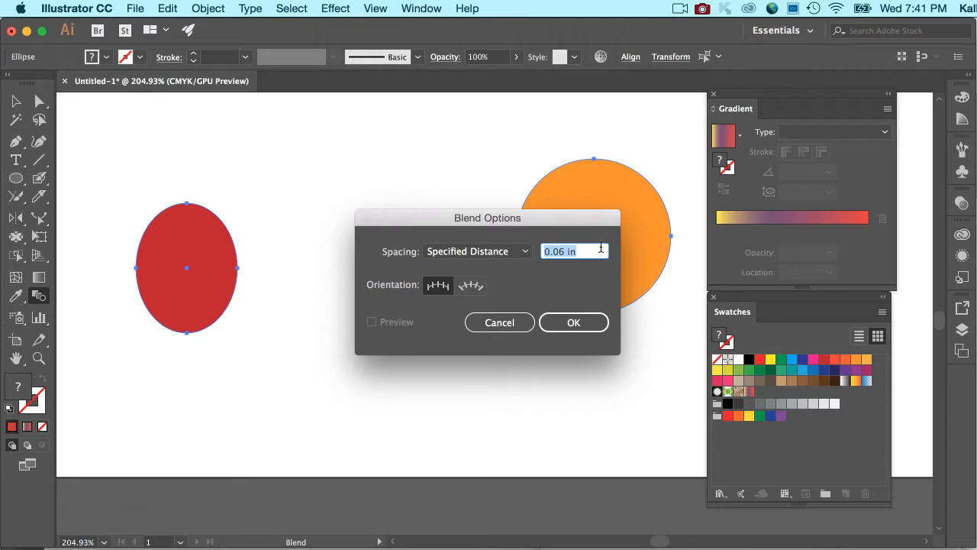
pyautogui.click(592, 323)
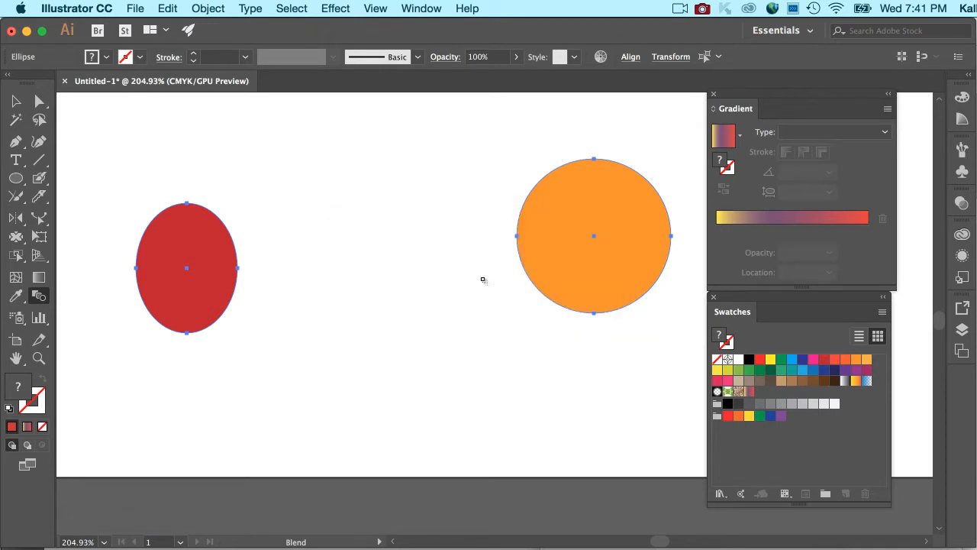
# Step: Try the 0.06 in distance blend between the red ellipse and the orange circle, and undo it
pyautogui.click(196, 273)
pyautogui.click(566, 263)
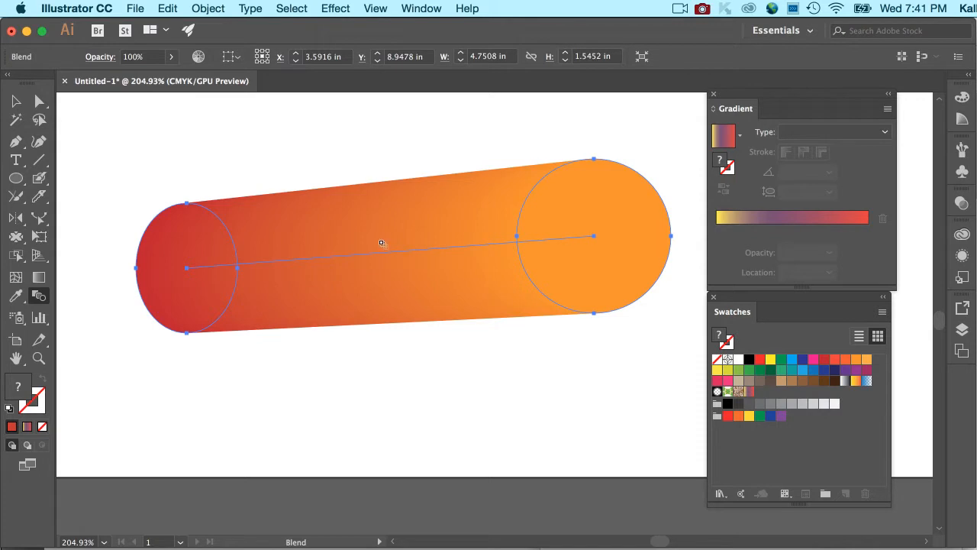
pyautogui.click(16, 101)
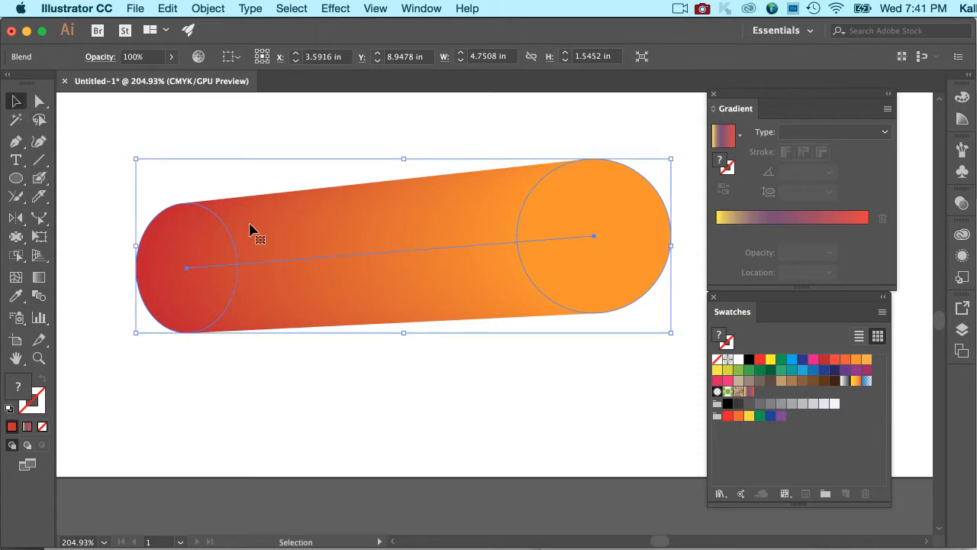
pyautogui.press('super+z')
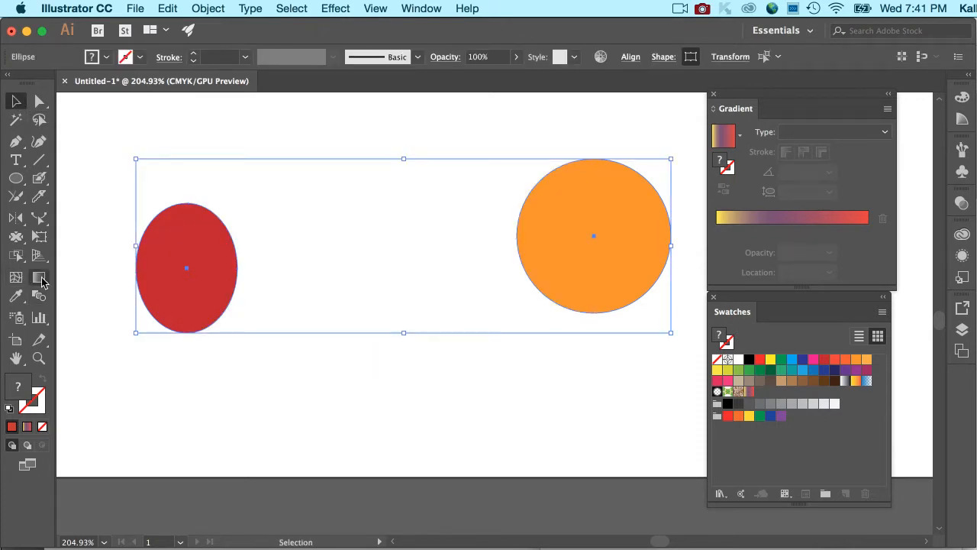
# Step: Set the Blend tool's spacing to Specified Distance with a value of 2 in
pyautogui.click(41, 296)
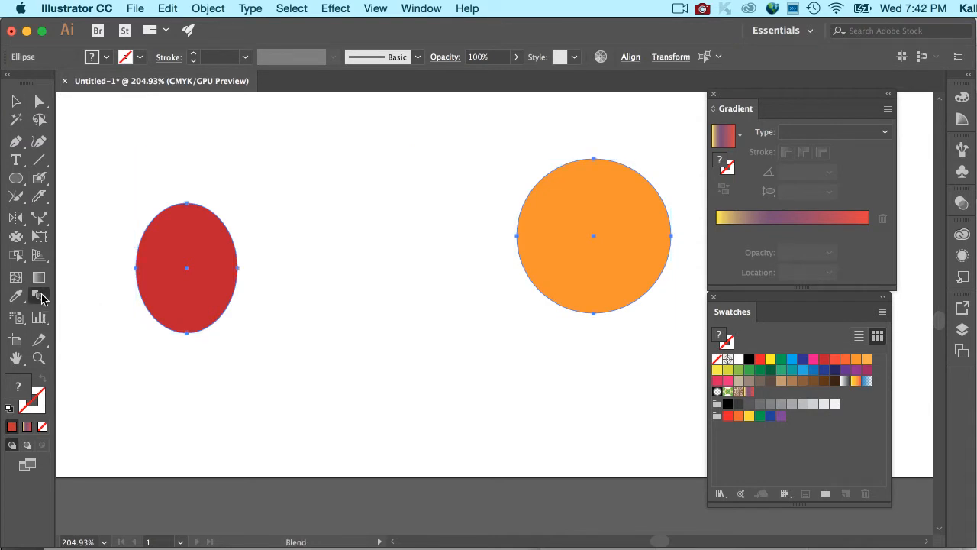
pyautogui.doubleClick(40, 297)
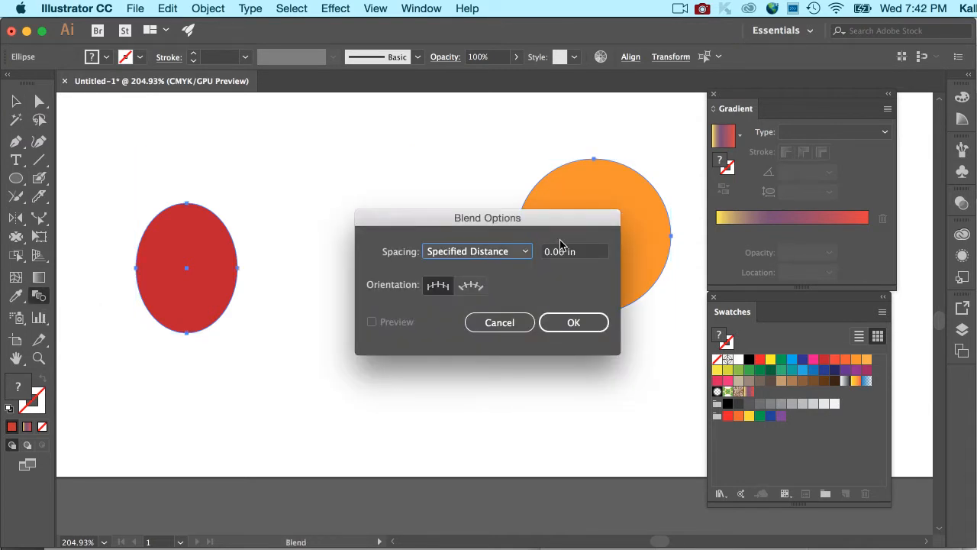
pyautogui.click(524, 252)
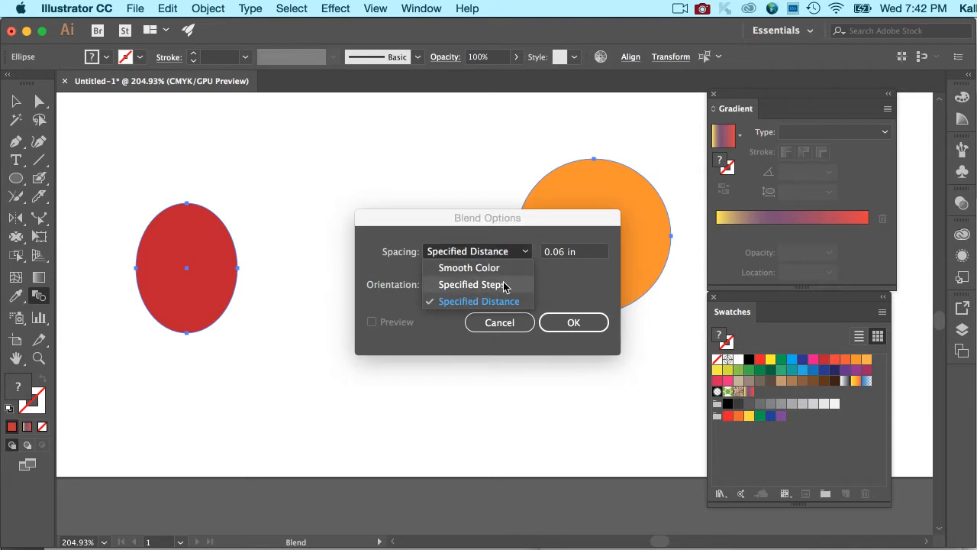
pyautogui.click(508, 302)
pyautogui.click(553, 253)
pyautogui.moveTo(560, 254); pyautogui.dragTo(526, 245)
pyautogui.write('2')
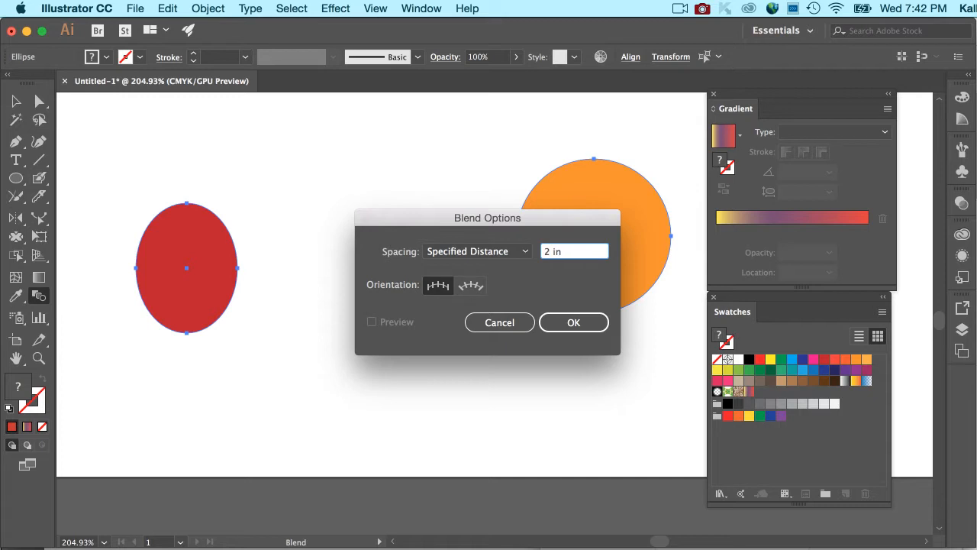
pyautogui.click(606, 319)
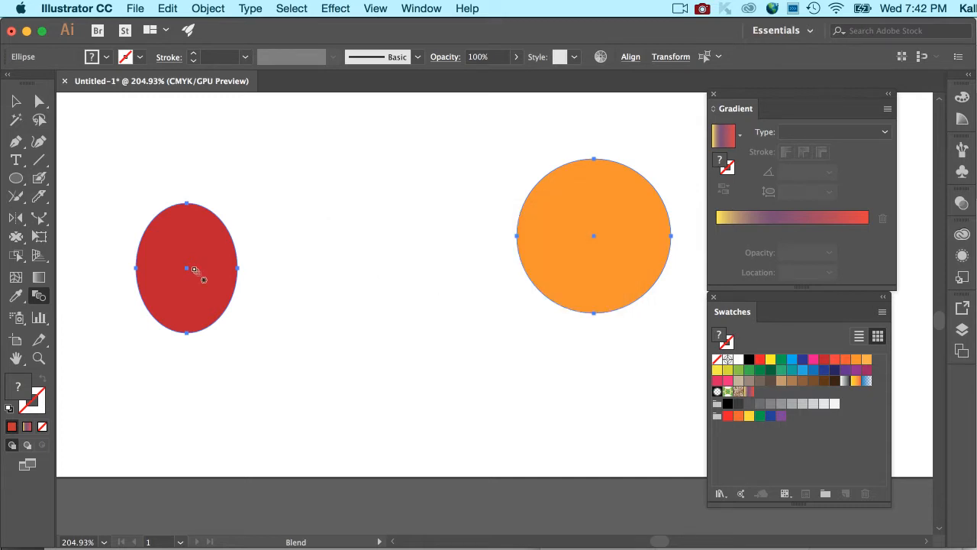
# Step: Blend the red ellipse and the orange circle using the 2 in distance, and deselect the result
pyautogui.click(558, 268)
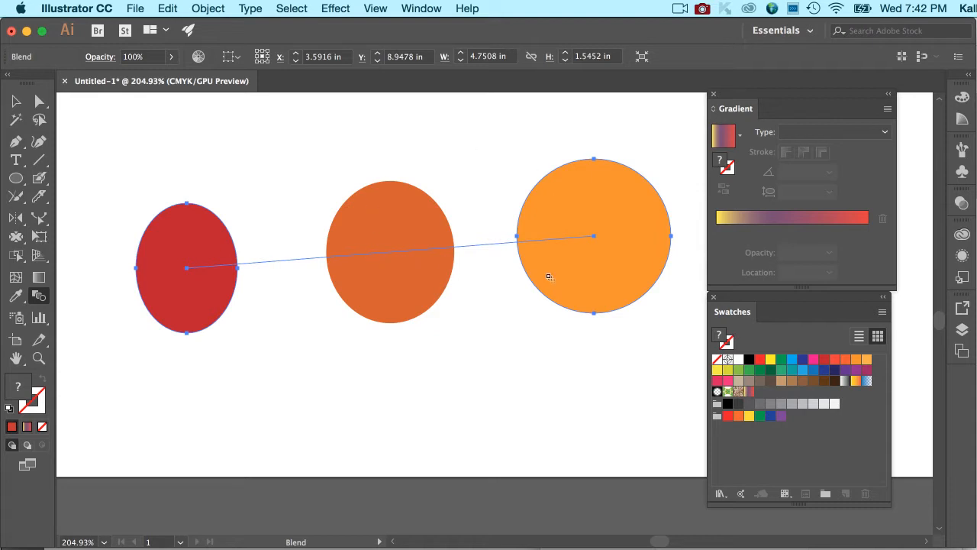
pyautogui.click(16, 101)
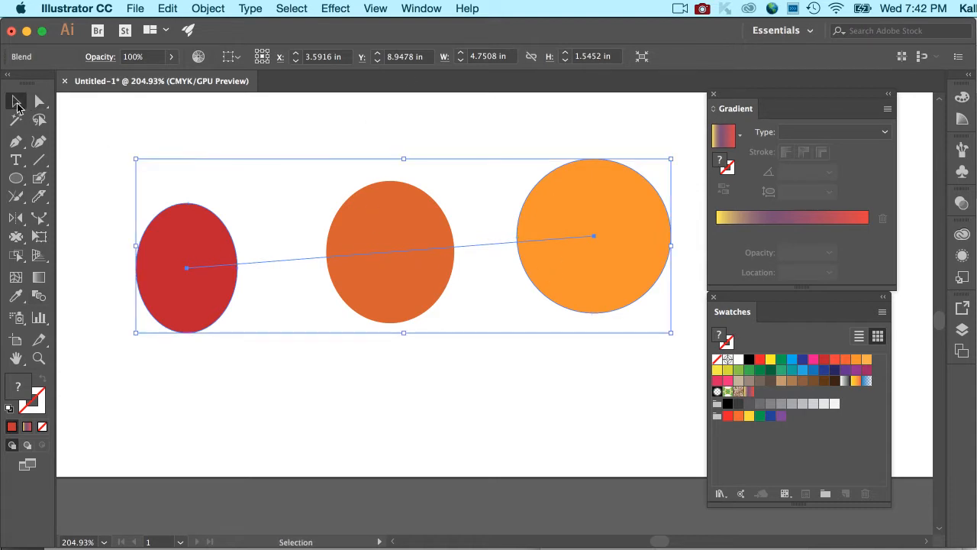
pyautogui.click(197, 151)
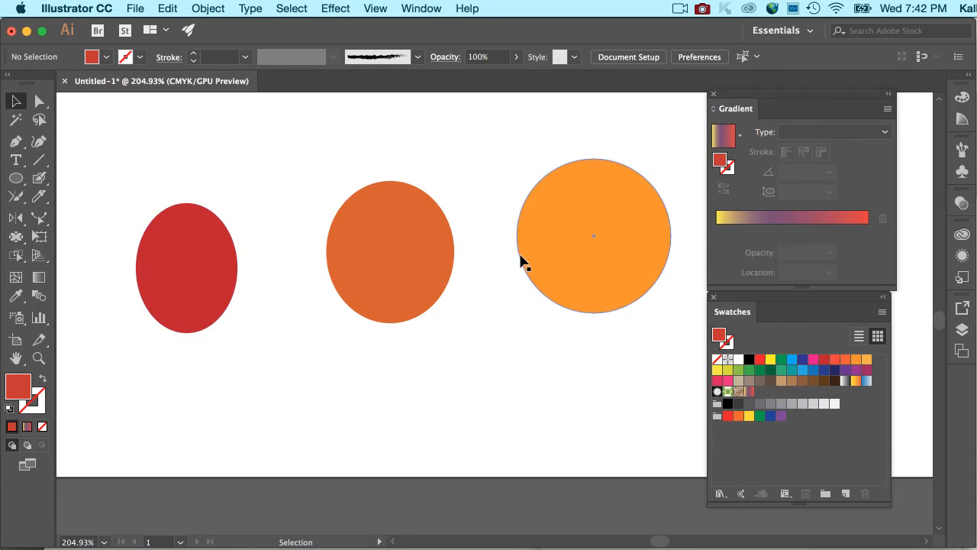
# Step: Remove the 2 in distance blend, leaving only the red ellipse and the orange circle selected
pyautogui.press('super+minus')
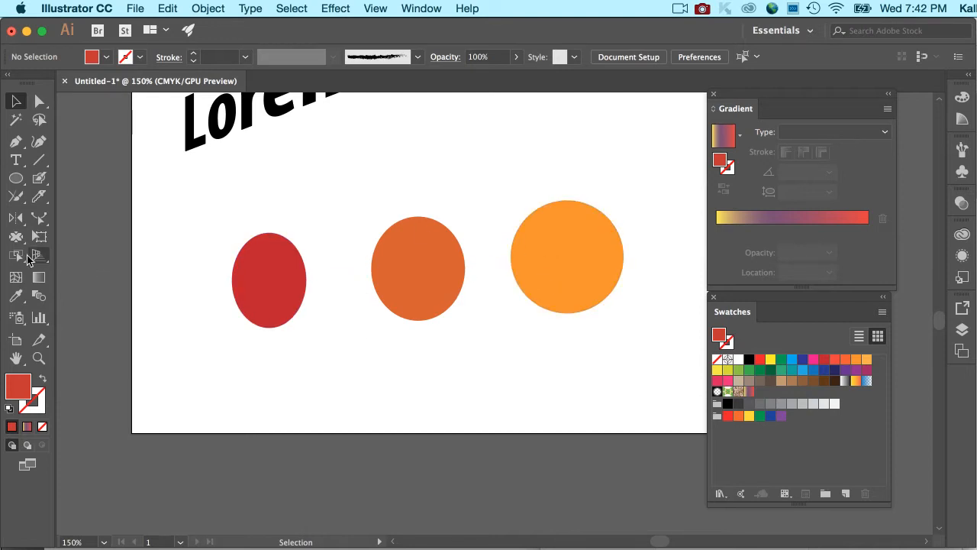
pyautogui.click(270, 291)
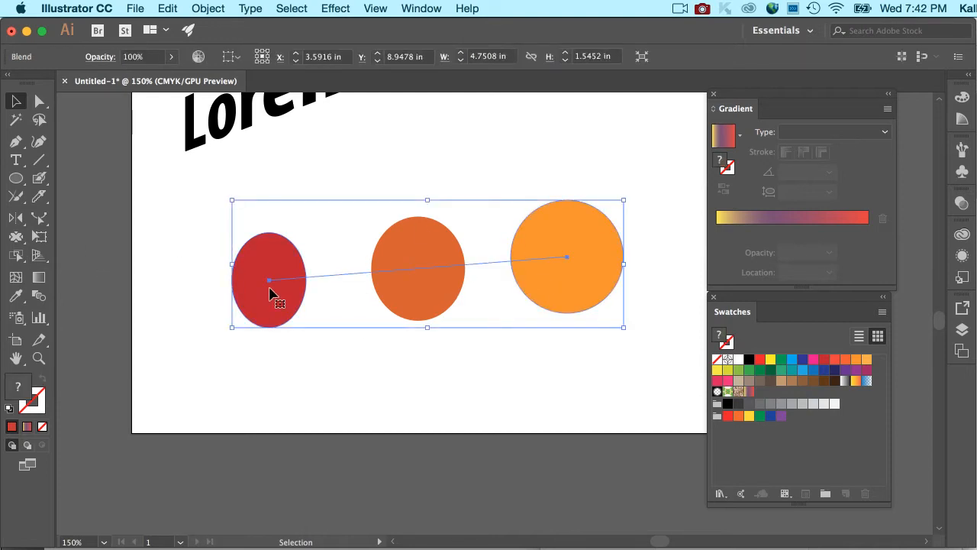
pyautogui.press('super+alt+shift+b')
pyautogui.press('v')
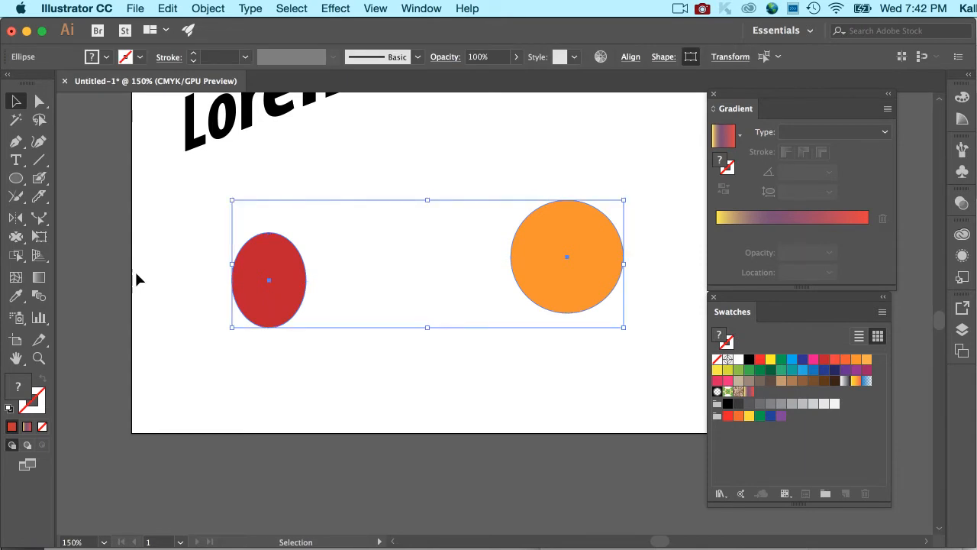
# Step: Set the Blend tool's spacing to Specified Steps with a value of 6 and the align-to-path orientation
pyautogui.click(37, 299)
pyautogui.doubleClick(36, 301)
pyautogui.click(432, 252)
pyautogui.click(450, 284)
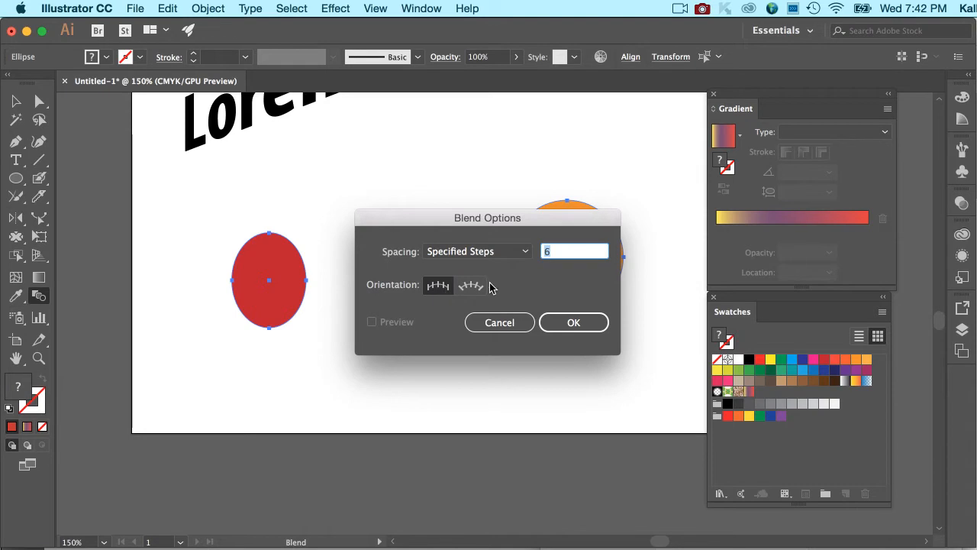
pyautogui.click(473, 285)
pyautogui.click(579, 326)
# Step: Blend the red ellipse with the orange circle in six steps, and deselect the result
pyautogui.click(291, 263)
pyautogui.click(534, 252)
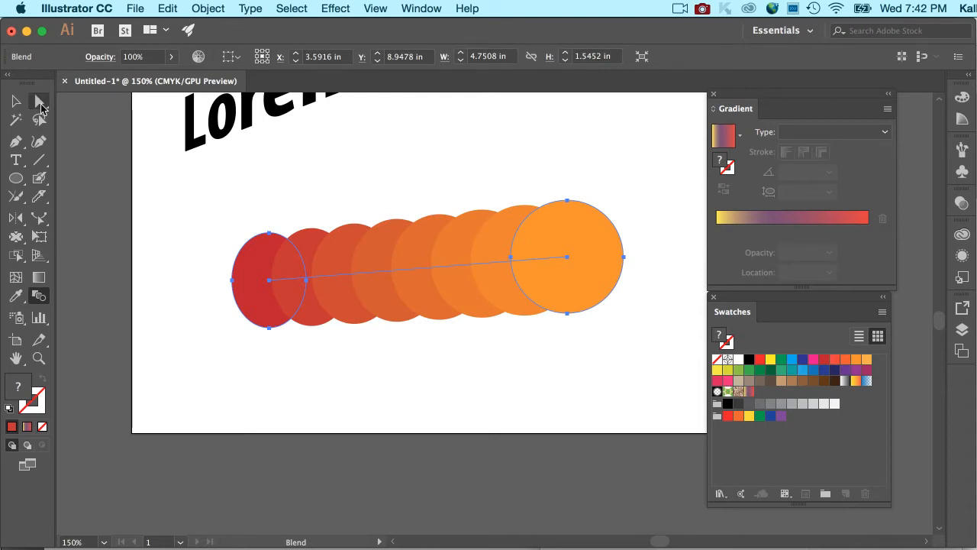
pyautogui.click(15, 100)
pyautogui.click(157, 187)
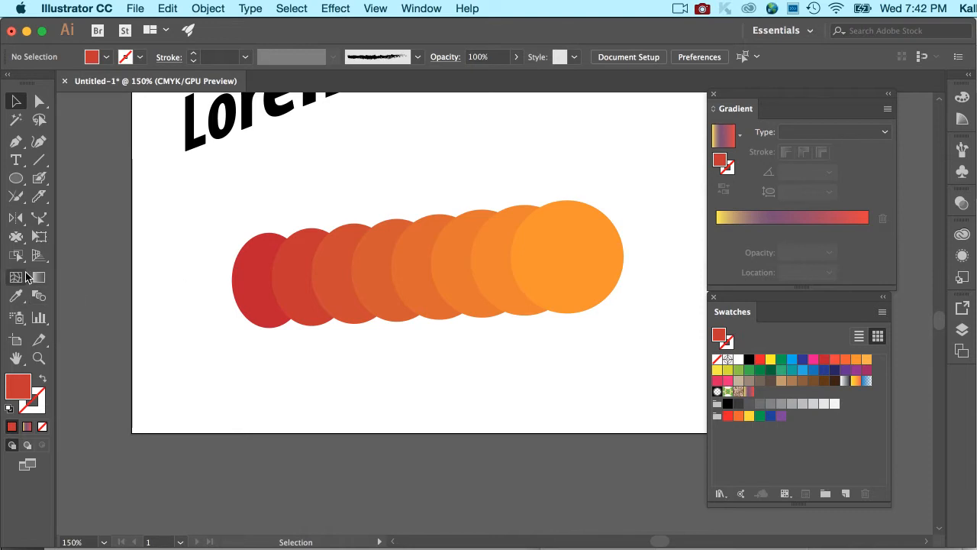
# Step: Expand the six-step blend with both Object and Fill included
pyautogui.click(376, 294)
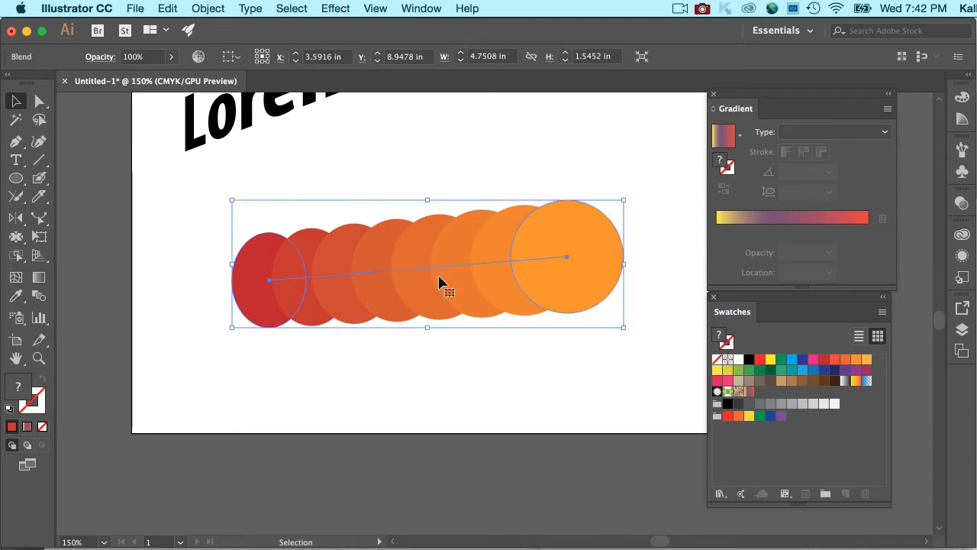
pyautogui.click(222, 5)
pyautogui.click(221, 5)
pyautogui.click(351, 166)
pyautogui.click(364, 277)
pyautogui.click(118, 8)
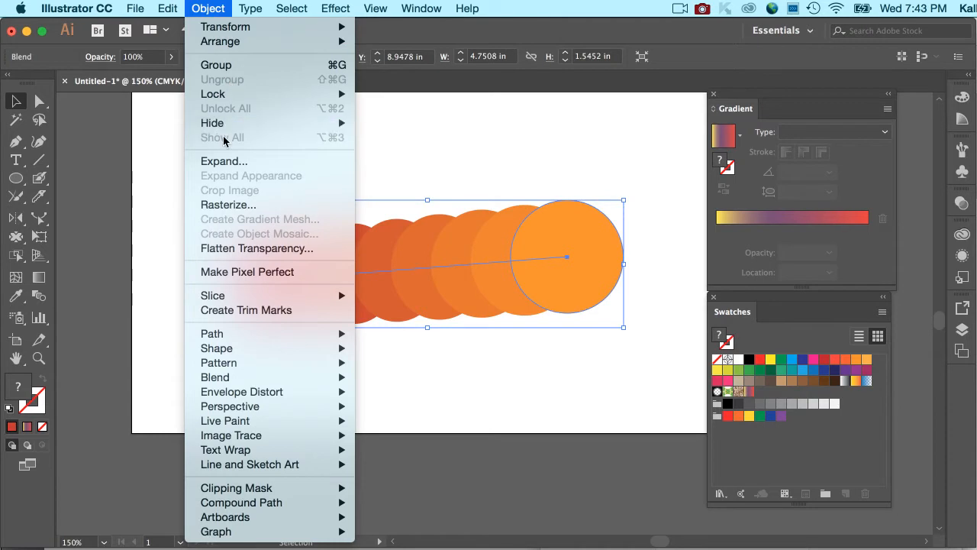
pyautogui.click(210, 162)
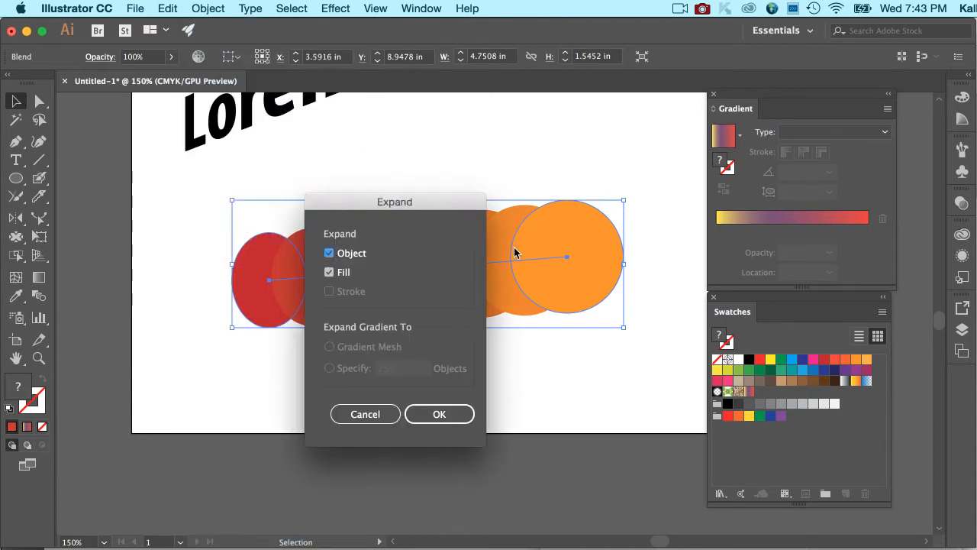
pyautogui.click(460, 413)
# Step: Ungroup the expanded blend shapes and clear the selection
pyautogui.click(207, 7)
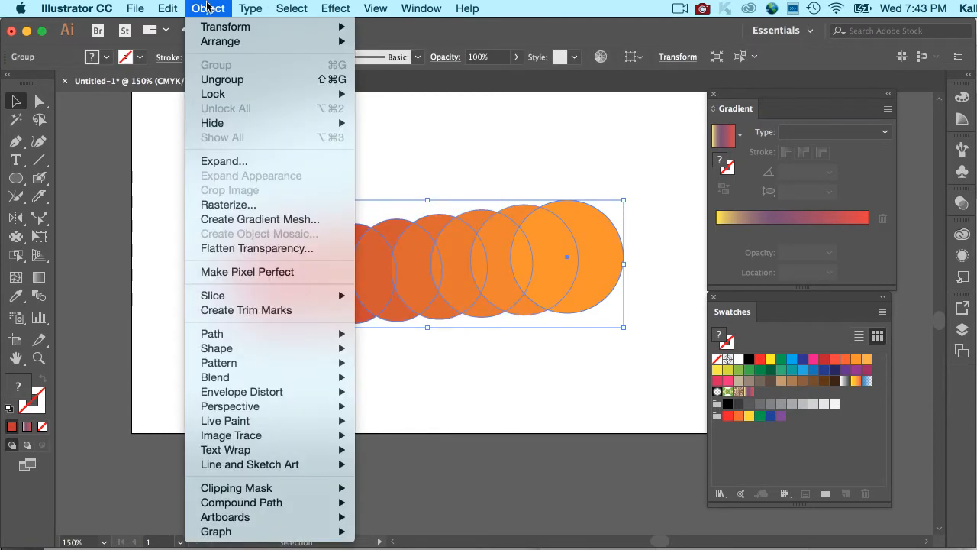
pyautogui.click(210, 81)
pyautogui.click(504, 176)
# Step: Move the three orange circles at the right end of the row apart from the other shapes, and deselect
pyautogui.click(543, 221)
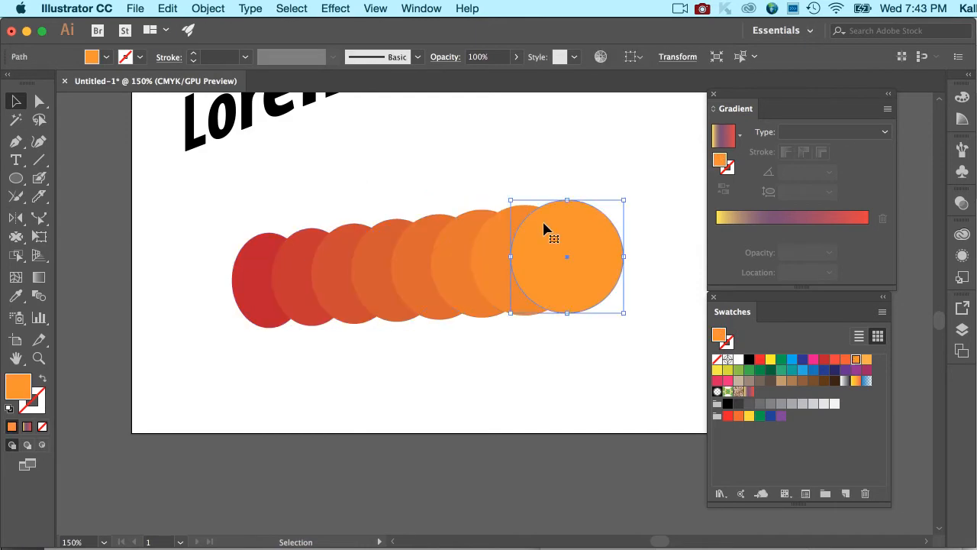
pyautogui.moveTo(580, 267); pyautogui.dragTo(655, 344)
pyautogui.moveTo(529, 263); pyautogui.dragTo(599, 292)
pyautogui.moveTo(497, 257); pyautogui.dragTo(557, 262)
pyautogui.click(457, 181)
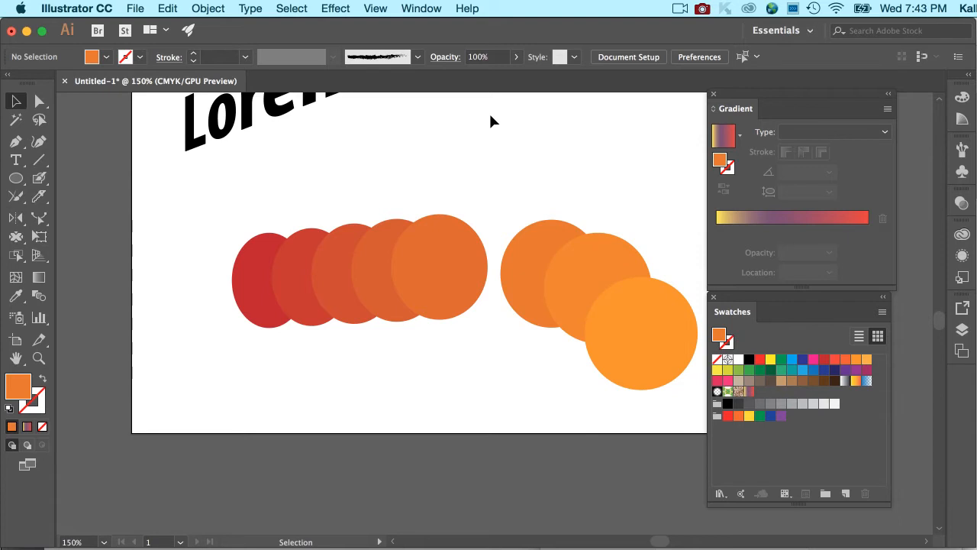
# Step: Activate the Symbol Sprayer tool and check its Symbolism Tools Options without applying anything
pyautogui.click(23, 318)
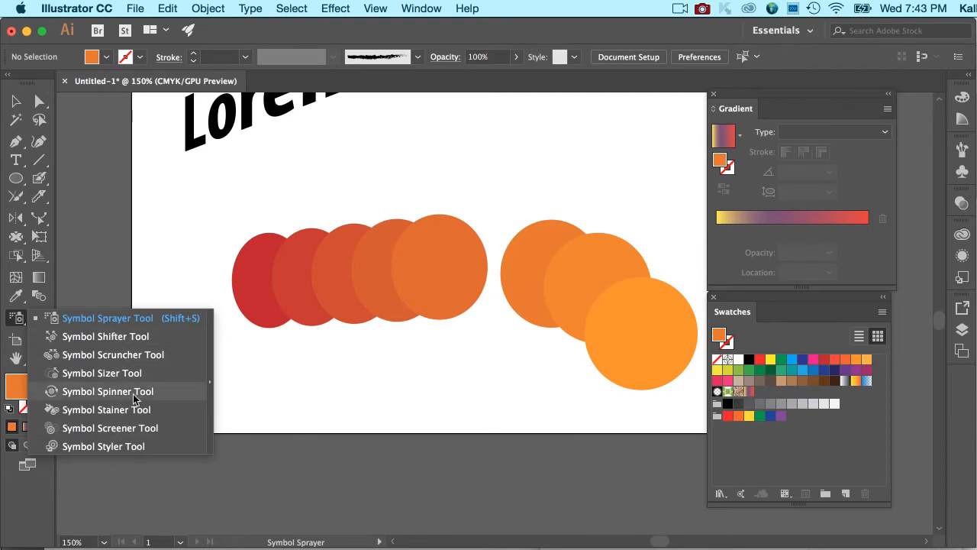
pyautogui.click(144, 321)
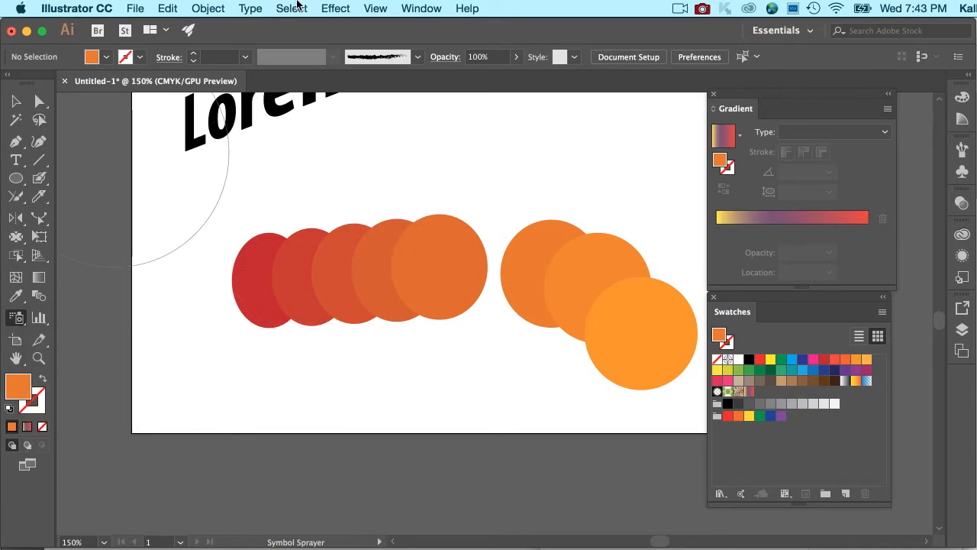
pyautogui.click(421, 9)
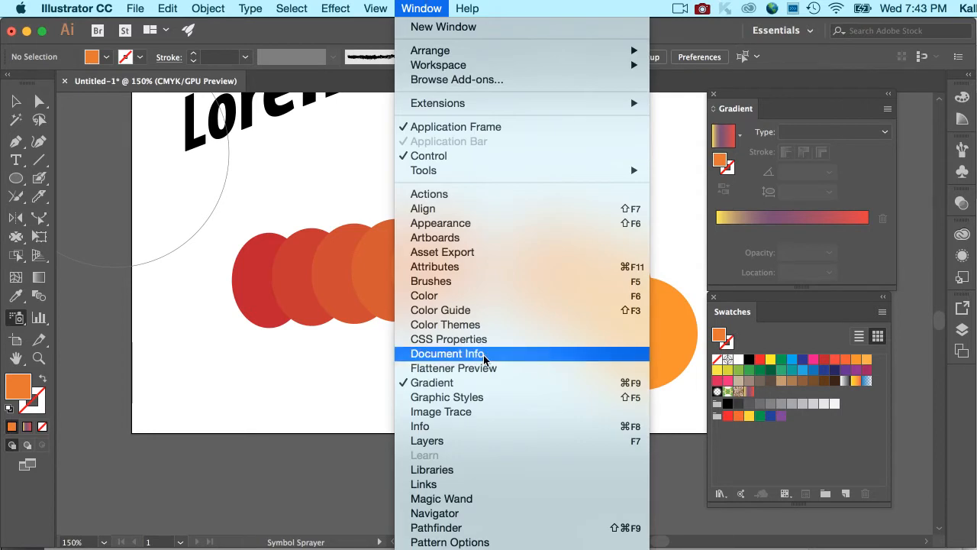
pyautogui.click(426, 7)
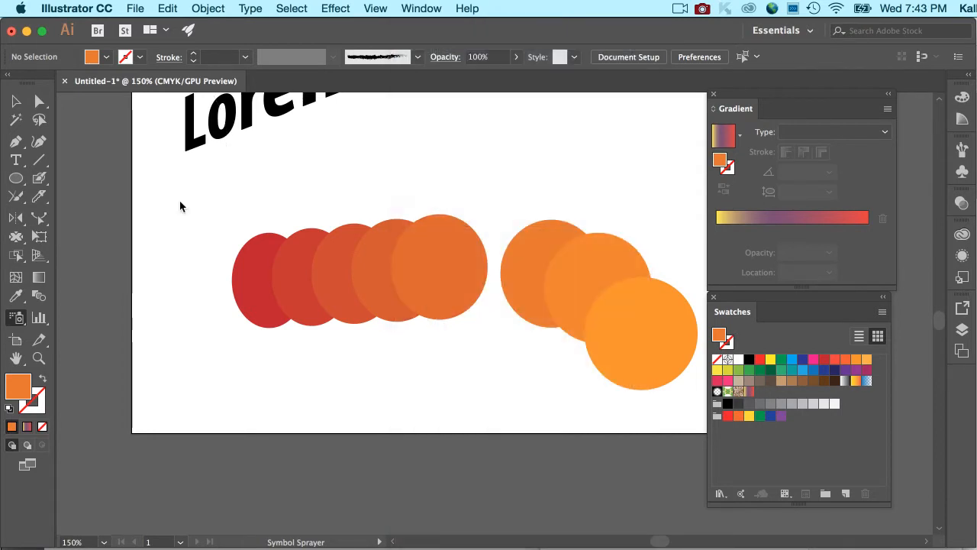
pyautogui.doubleClick(16, 318)
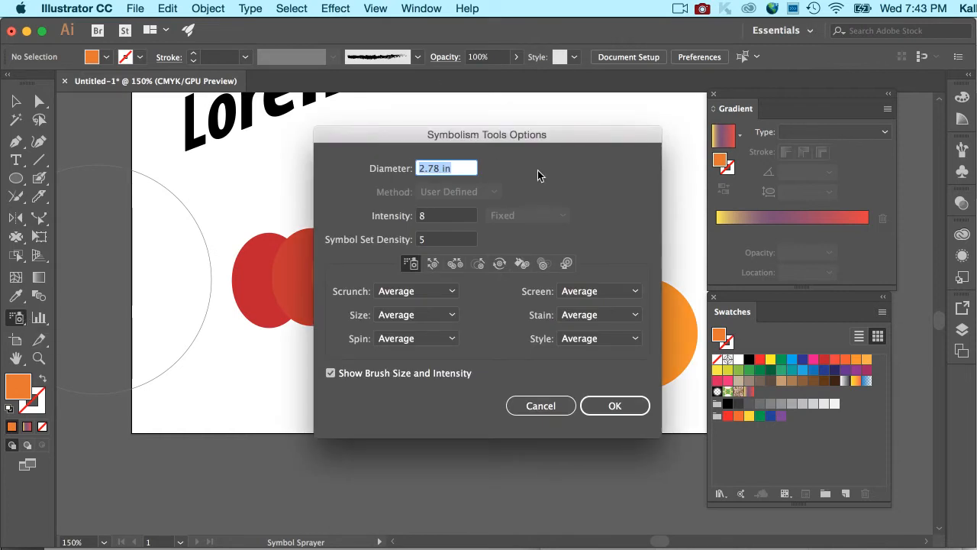
pyautogui.click(551, 405)
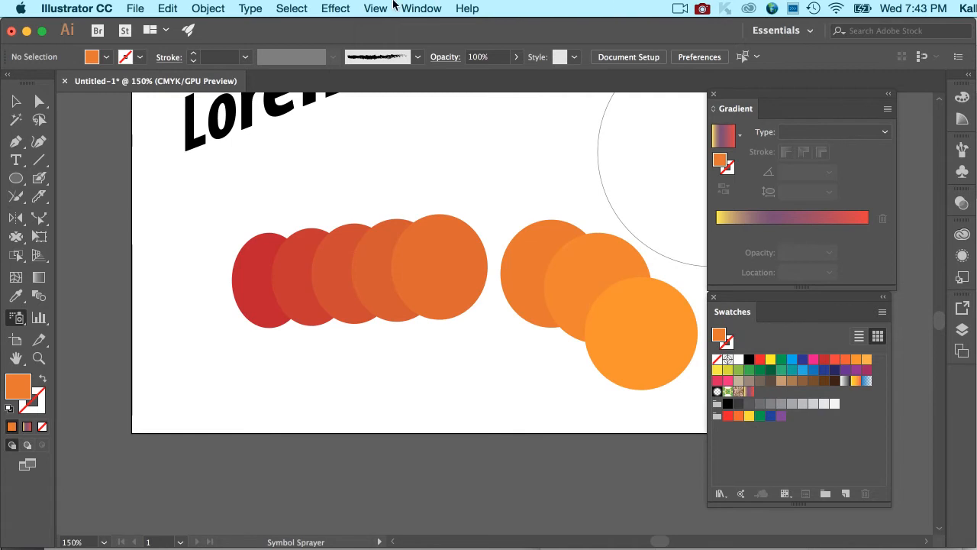
# Step: Show the document's symbols and load the Nature symbol library, enlarging its window to show more symbols
pyautogui.click(426, 7)
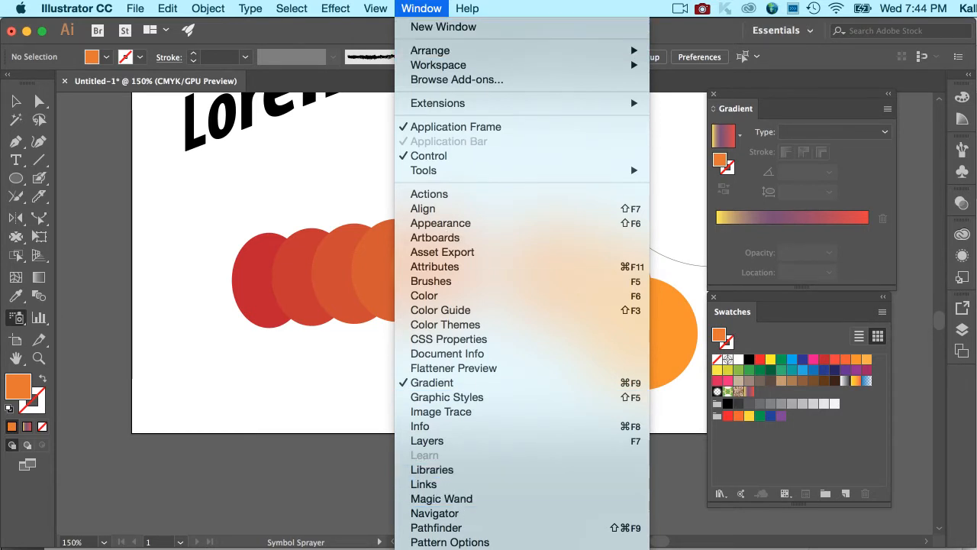
pyautogui.click(436, 548)
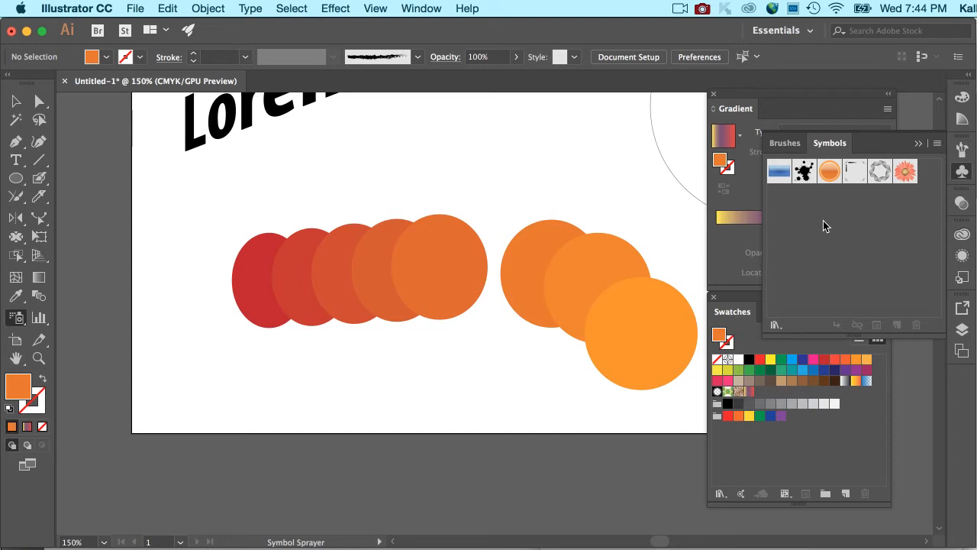
pyautogui.click(938, 143)
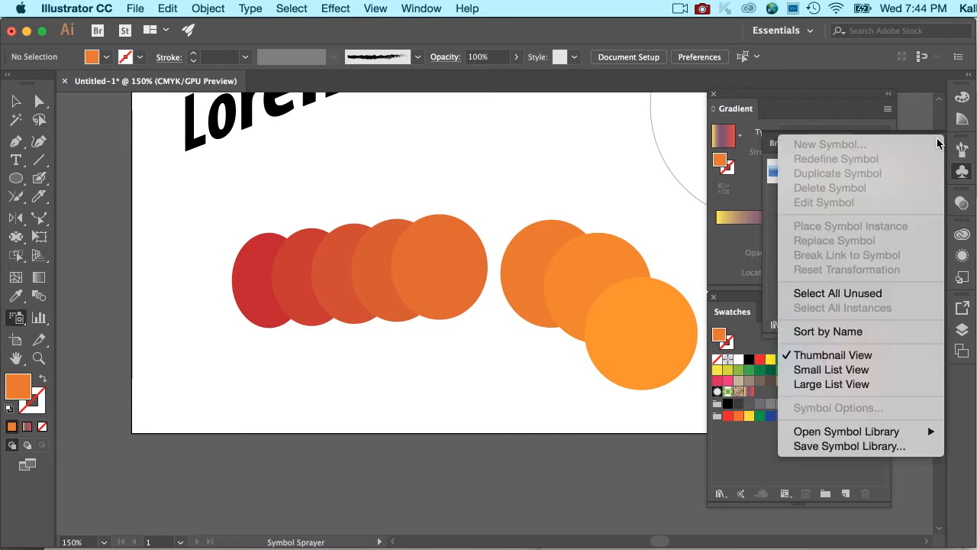
pyautogui.moveTo(894, 434)
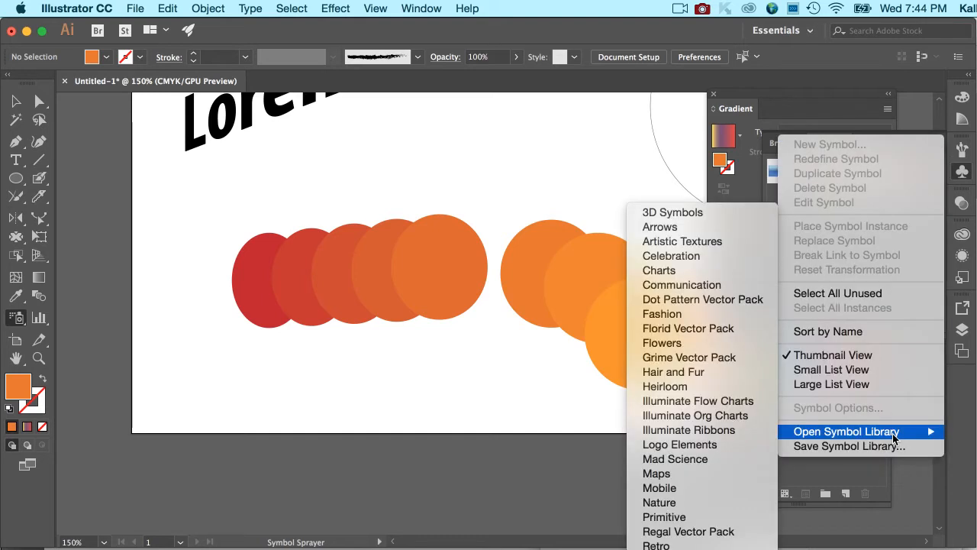
pyautogui.click(711, 508)
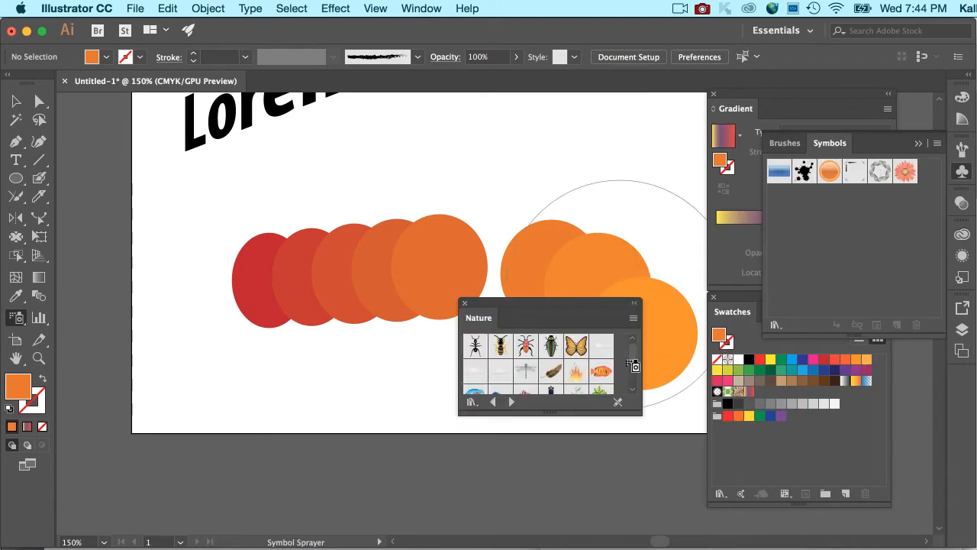
pyautogui.moveTo(640, 414); pyautogui.dragTo(648, 510)
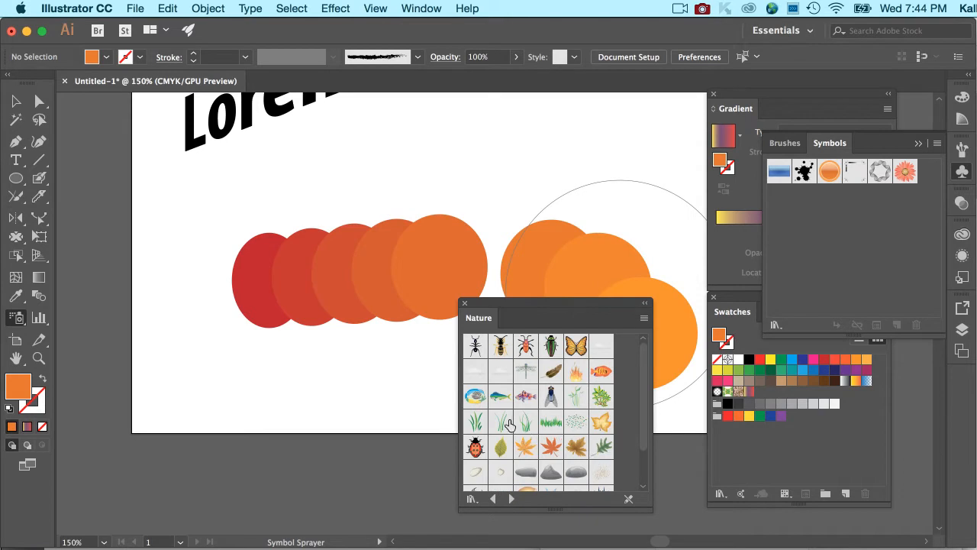
# Step: Add the blue and yellow striped fish from the Nature library to the document's symbols, and close the library
pyautogui.scroll(-2, 526, 433)
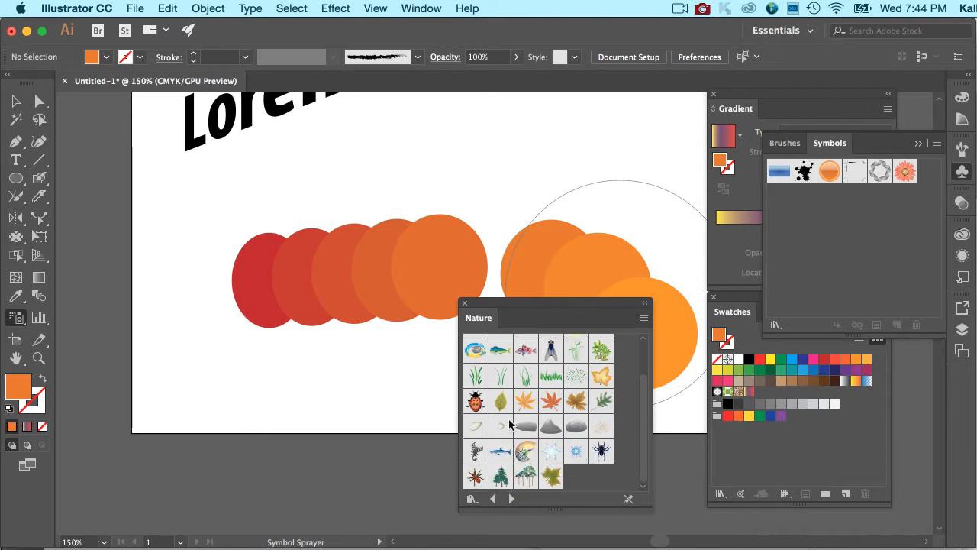
pyautogui.scroll(2, 510, 424)
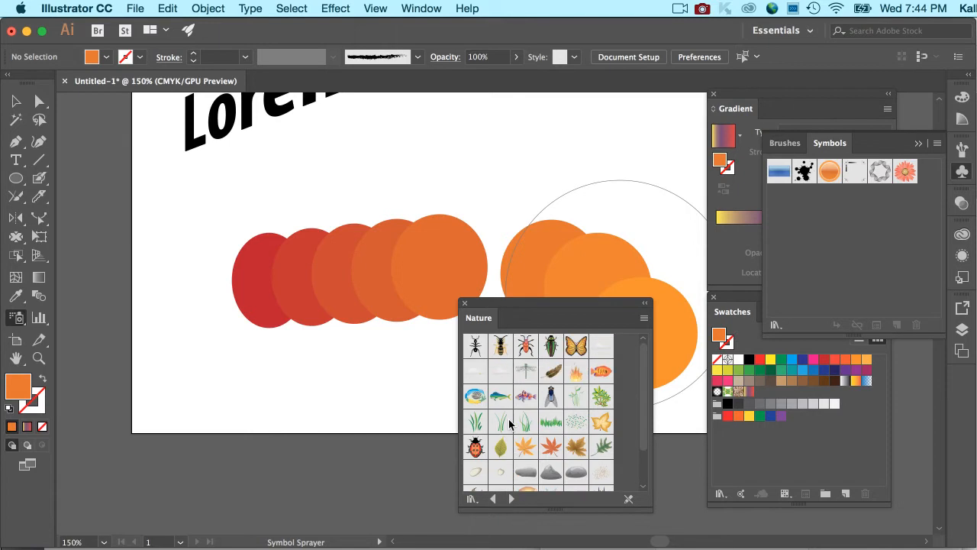
pyautogui.click(487, 396)
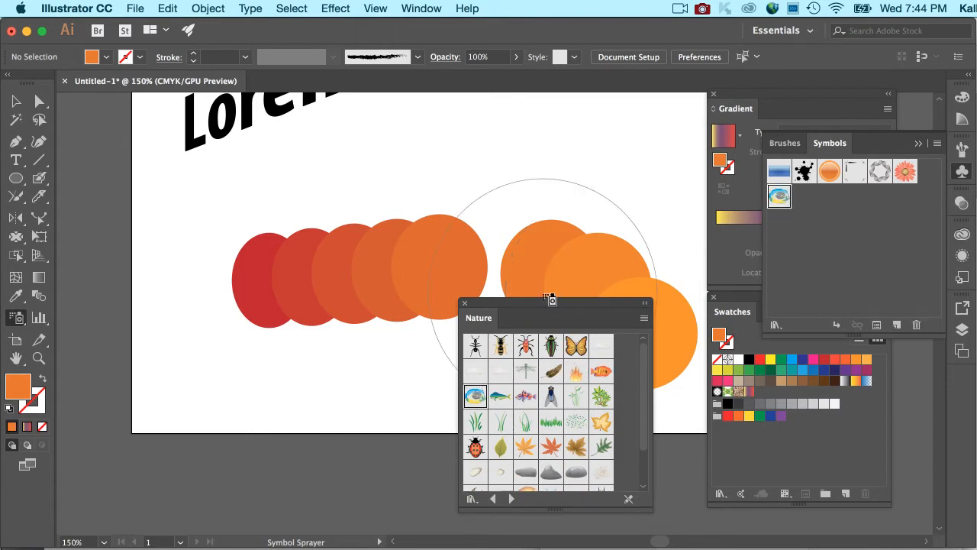
pyautogui.click(465, 303)
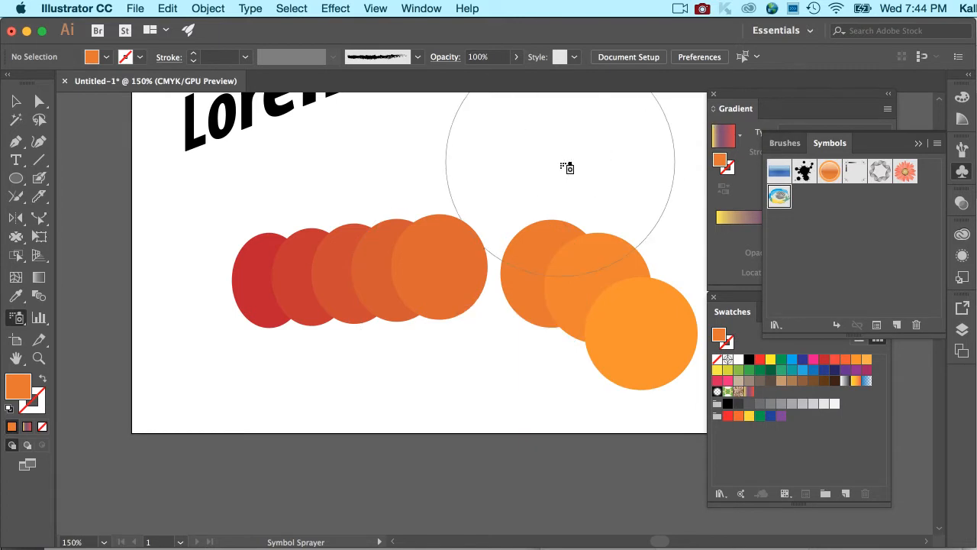
# Step: Spray a scattered set of fish symbols on the empty canvas to the right of the artboard, and deselect it
pyautogui.press('super+minus')
pyautogui.press('super+minus')
pyautogui.hscroll(5, 492, 267)
pyautogui.hscroll(4, 493, 267)
pyautogui.scroll(2, 492, 267)
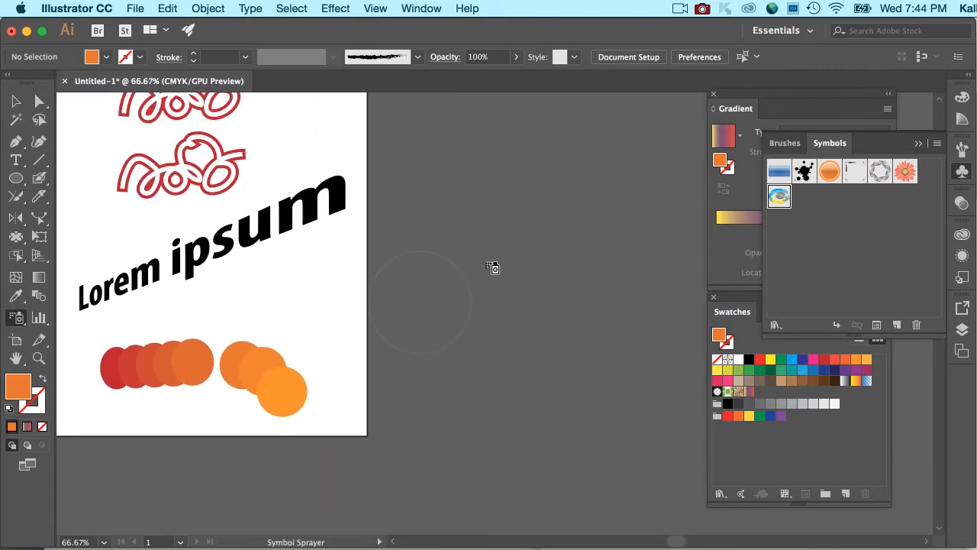
pyautogui.hscroll(2, 492, 267)
pyautogui.scroll(1, 492, 267)
pyautogui.moveTo(466, 252)
pyautogui.mouseDown()
pyautogui.moveTo(530, 246)
pyautogui.moveTo(566, 398)
pyautogui.moveTo(468, 336)
pyautogui.mouseUp()
pyautogui.click(517, 303)
pyautogui.click(587, 271)
pyautogui.click(629, 223)
pyautogui.click(627, 208)
pyautogui.click(565, 195)
pyautogui.click(572, 197)
pyautogui.click(501, 166)
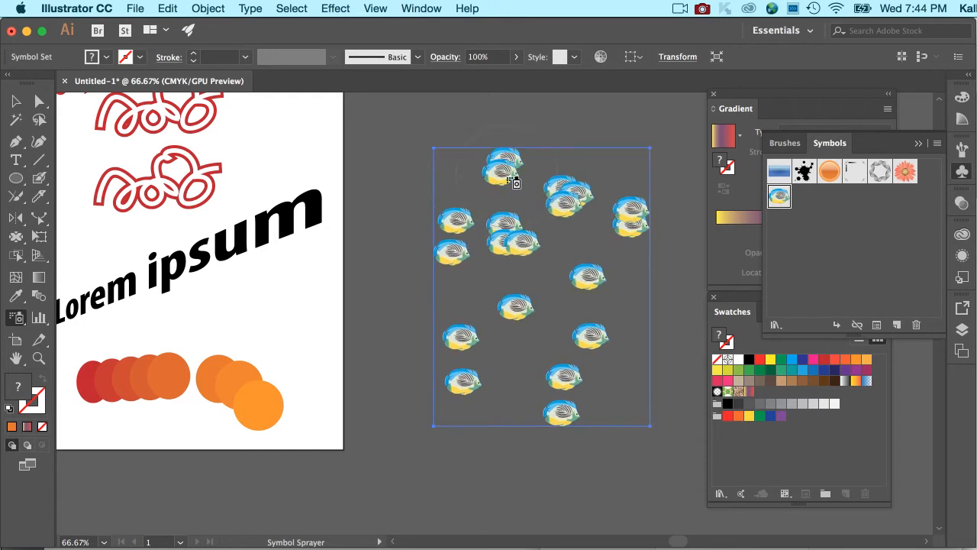
pyautogui.click(15, 100)
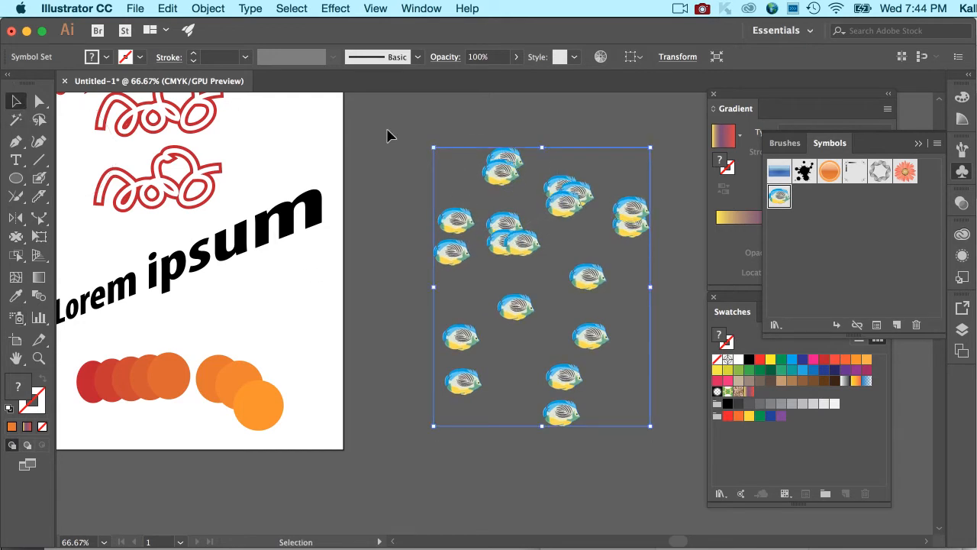
pyautogui.click(536, 130)
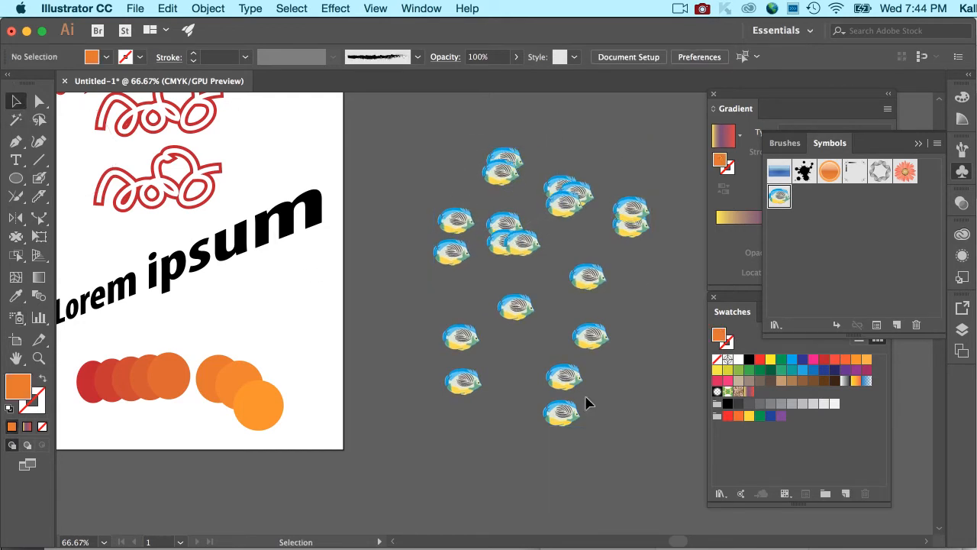
# Step: Duplicate the fish symbol and open the copy for editing
pyautogui.click(937, 147)
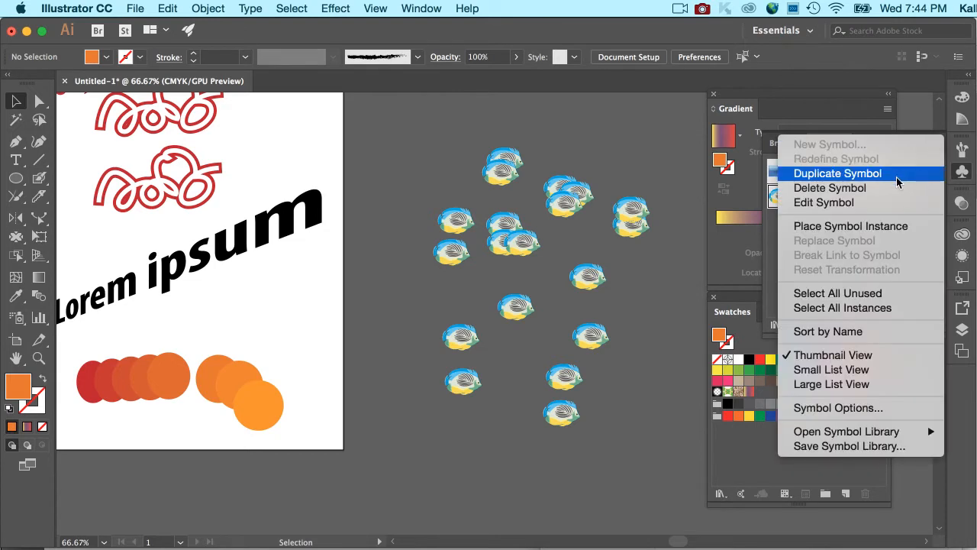
pyautogui.click(897, 177)
pyautogui.doubleClick(805, 196)
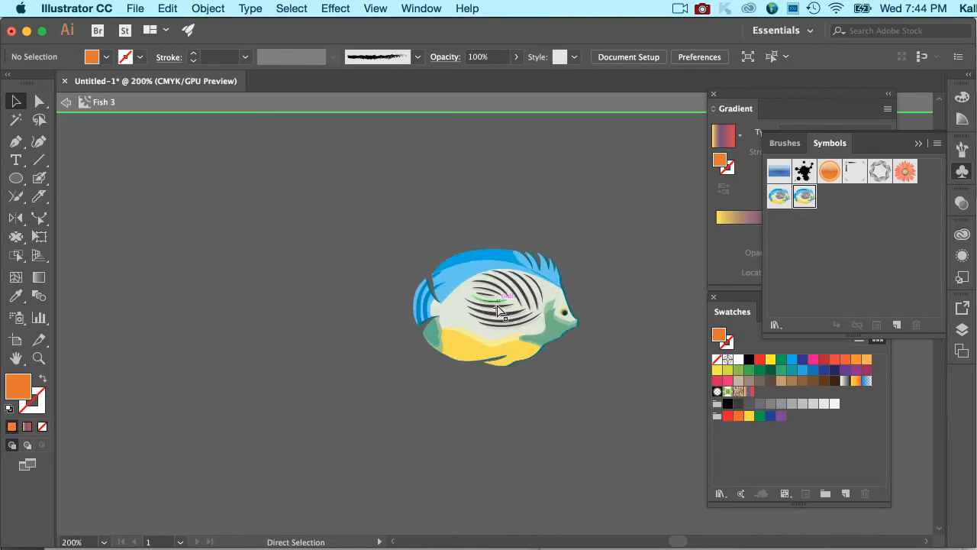
# Step: Select only the yellow belly shape of the duplicated fish and fill it with bright pink
pyautogui.click(458, 204)
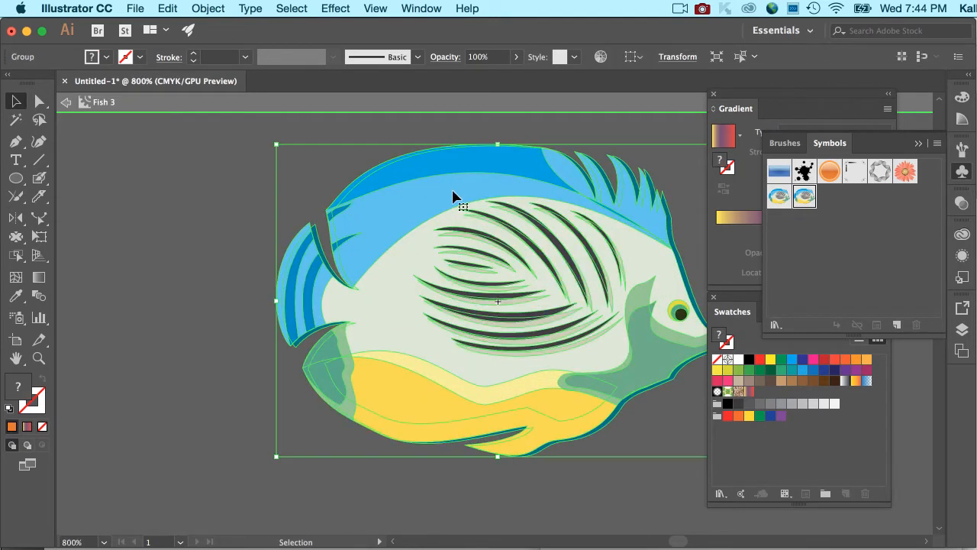
pyautogui.press('a')
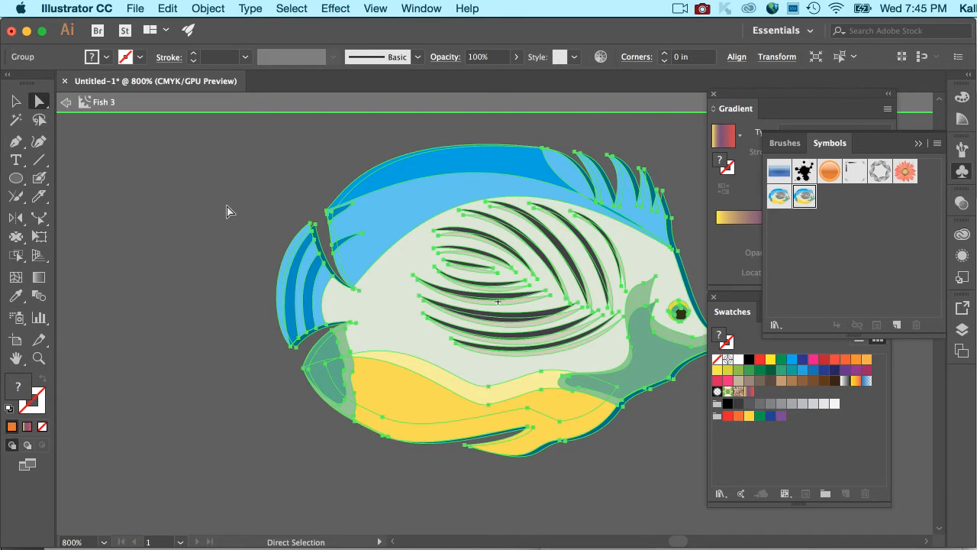
pyautogui.click(231, 212)
pyautogui.click(425, 206)
pyautogui.click(231, 173)
pyautogui.click(388, 391)
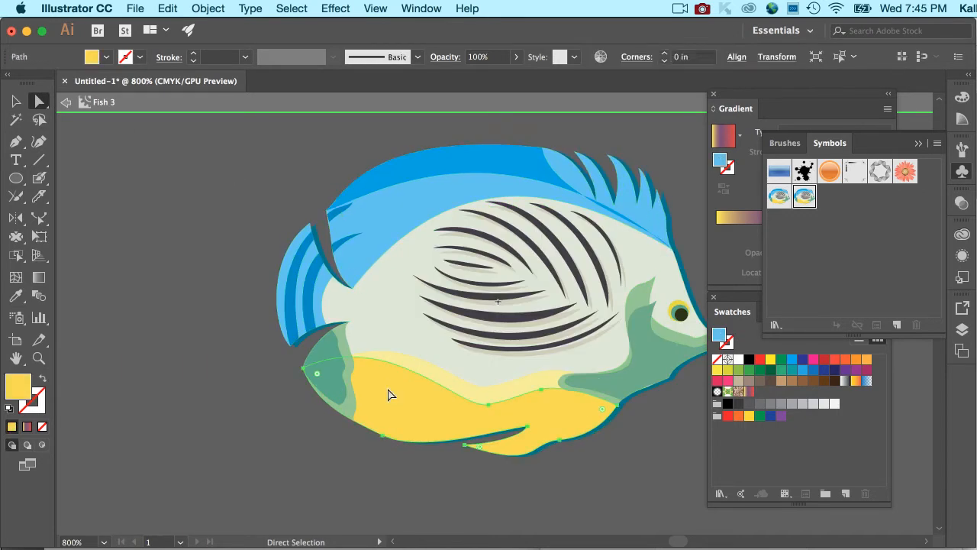
pyautogui.click(105, 57)
pyautogui.click(105, 85)
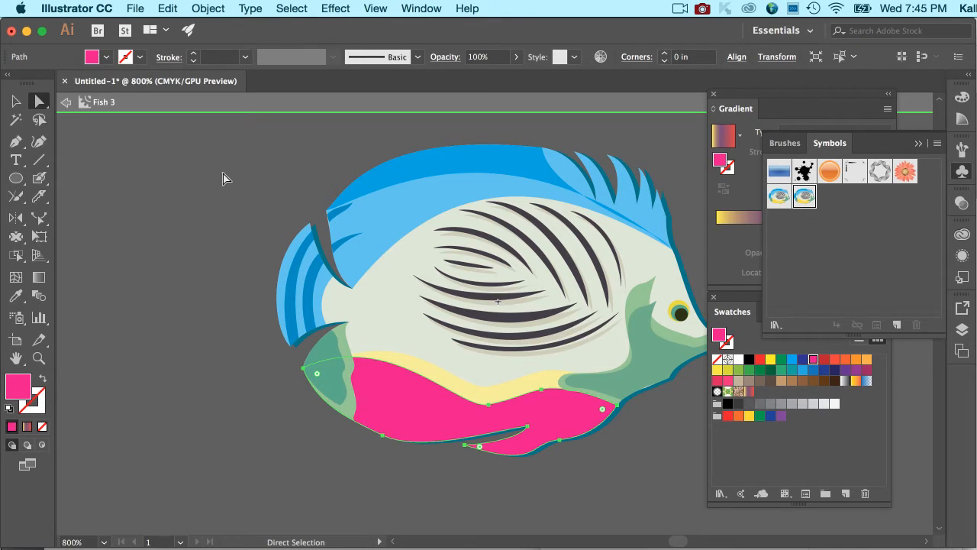
# Step: Select all of the duplicated fish's artwork and scale it slightly larger toward its lower-left corner
pyautogui.press('super+minus')
pyautogui.press('super+minus')
pyautogui.press('super+minus')
pyautogui.press('super+minus')
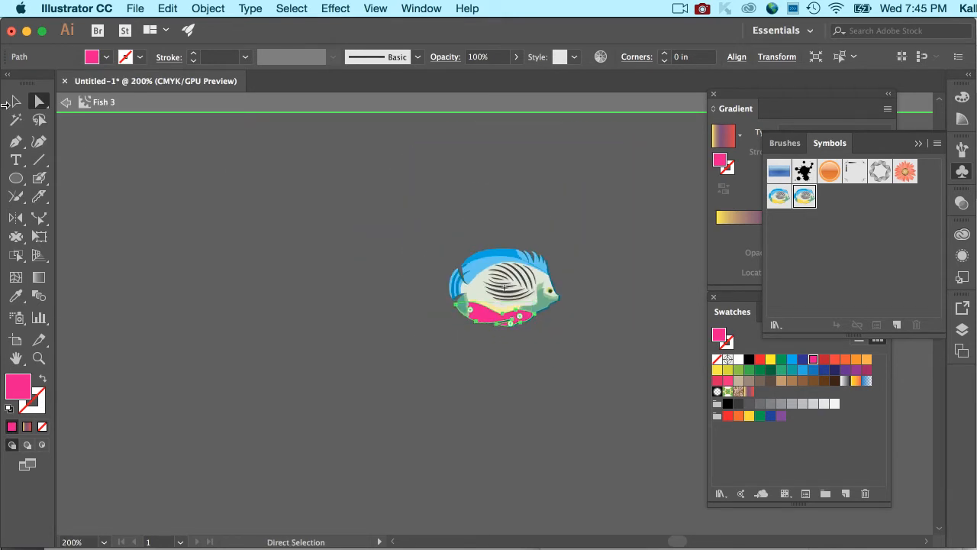
pyautogui.click(14, 102)
pyautogui.click(410, 232)
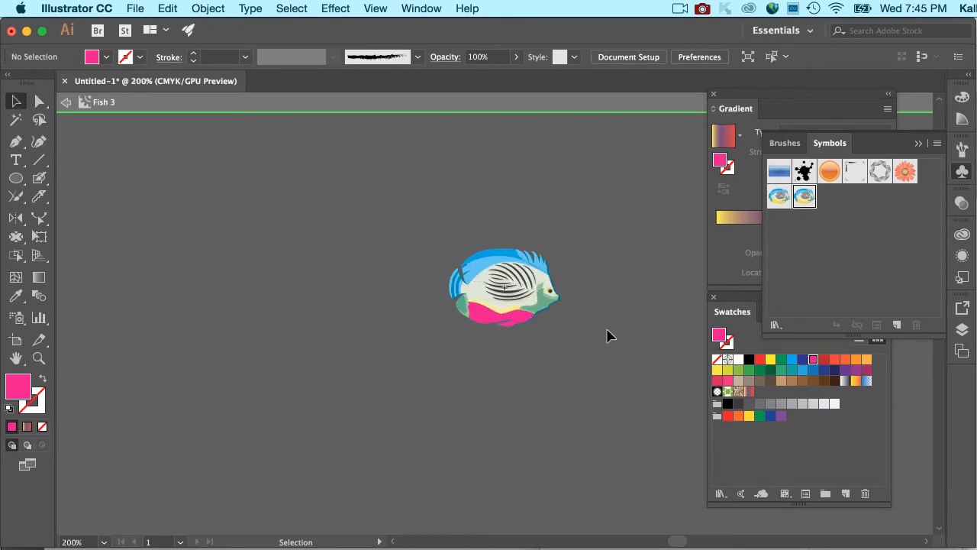
pyautogui.press('super+a')
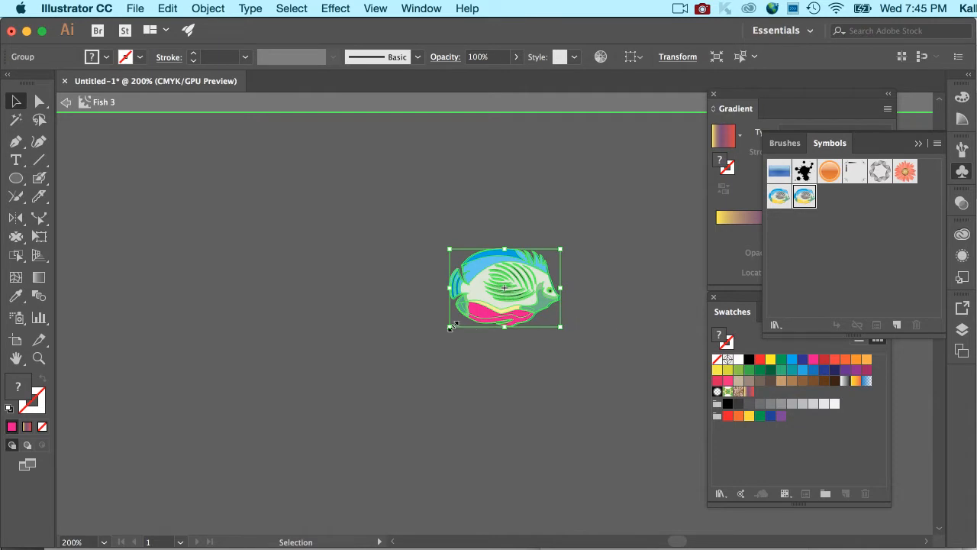
pyautogui.moveTo(450, 326); pyautogui.dragTo(436, 336)
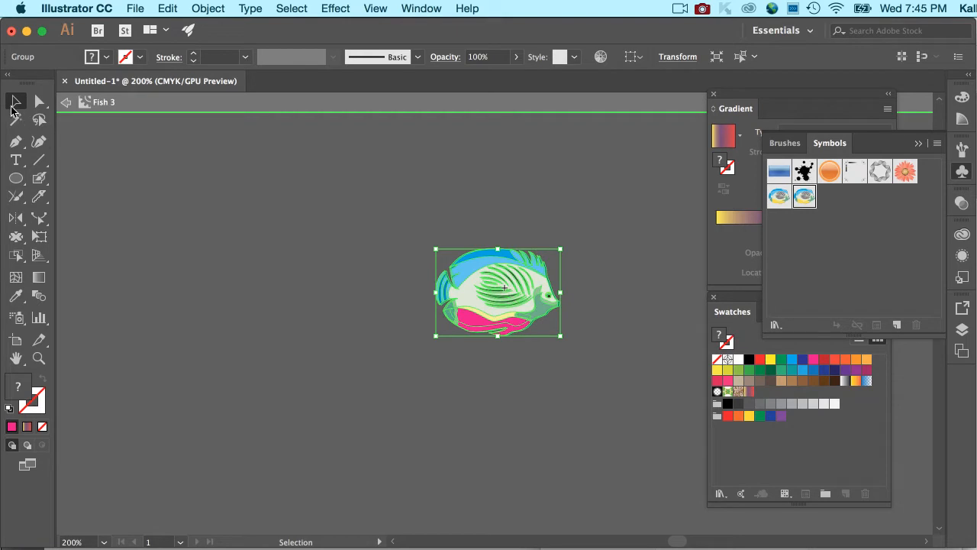
# Step: Exit symbol editing mode and return to the sprayed fish beside the artboard
pyautogui.click(66, 104)
pyautogui.click(68, 113)
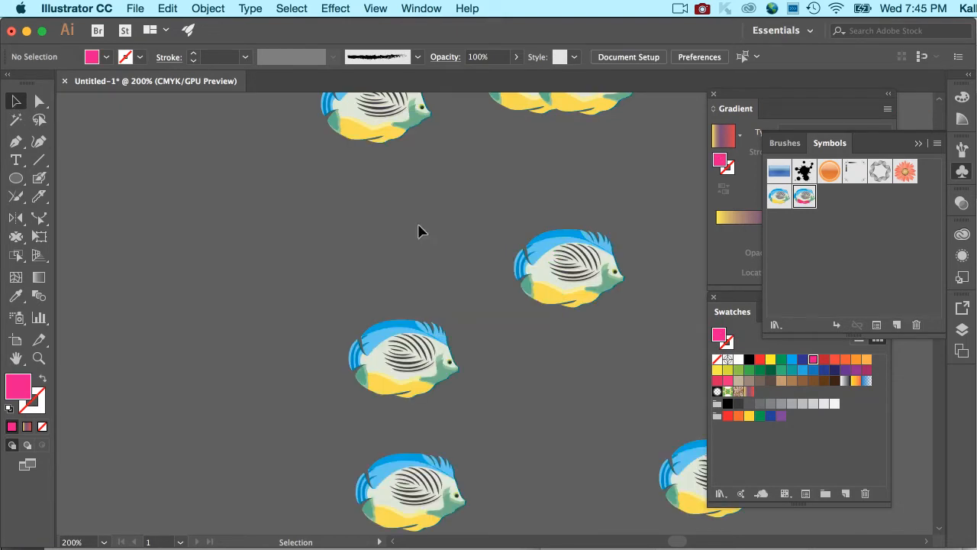
pyautogui.press('super+minus')
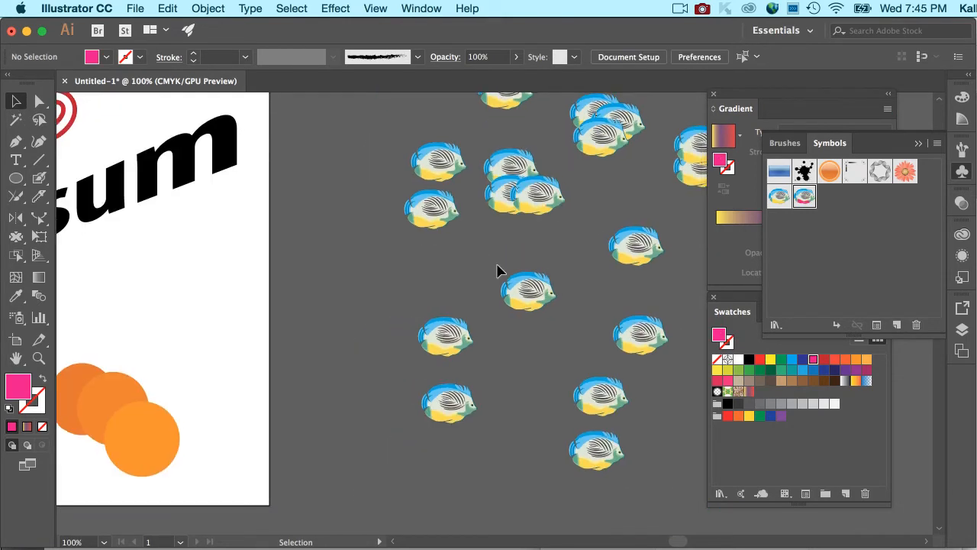
# Step: Spray pink-bellied fish symbols among the existing yellow-bellied fish beside the artboard, leaving the new set deselected
pyautogui.hscroll(3, 326, 268)
pyautogui.click(16, 316)
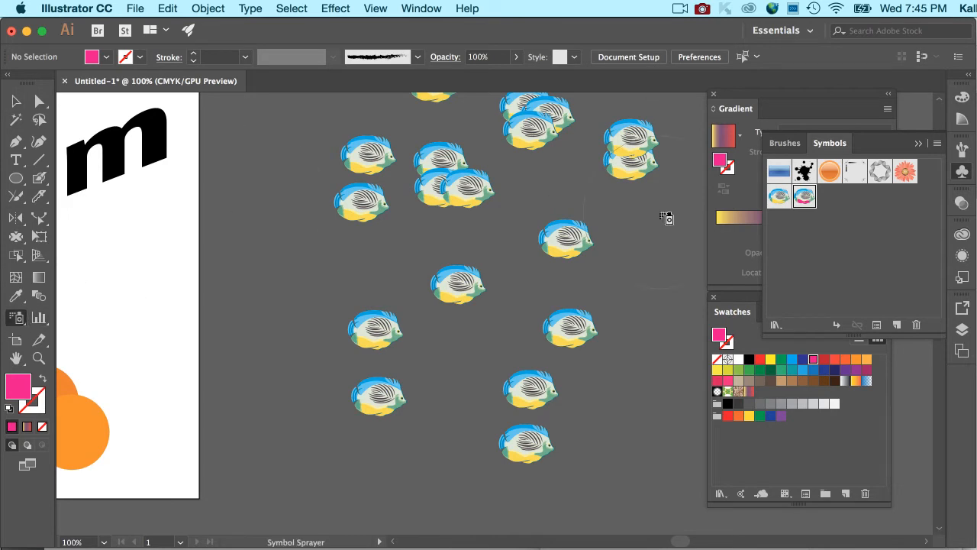
pyautogui.moveTo(414, 179); pyautogui.dragTo(327, 279)
pyautogui.click(435, 328)
pyautogui.click(509, 333)
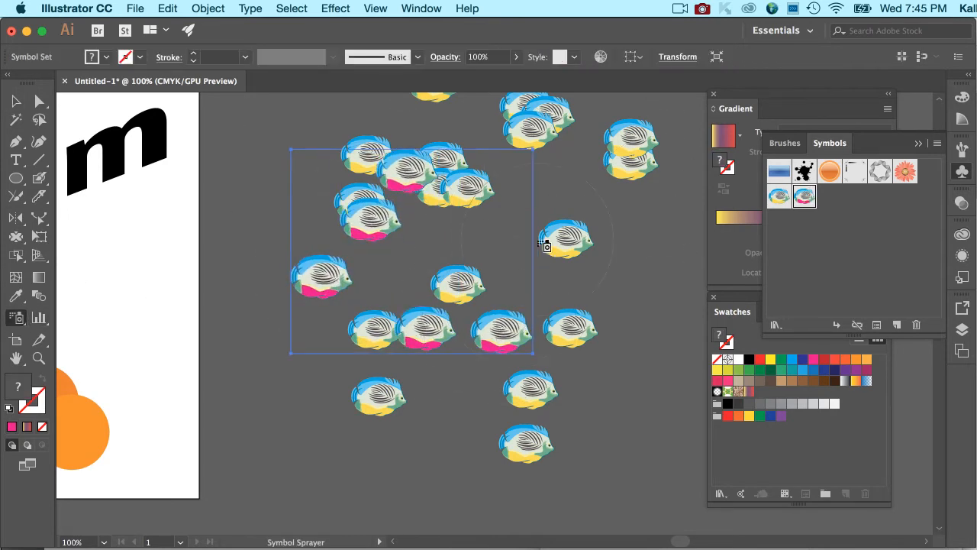
pyautogui.click(547, 244)
pyautogui.click(555, 400)
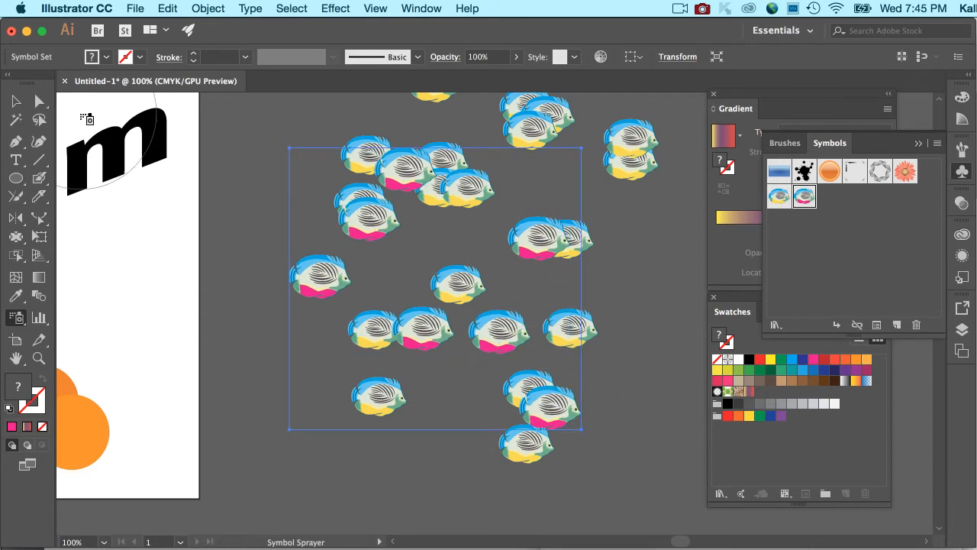
pyautogui.click(16, 101)
pyautogui.click(238, 127)
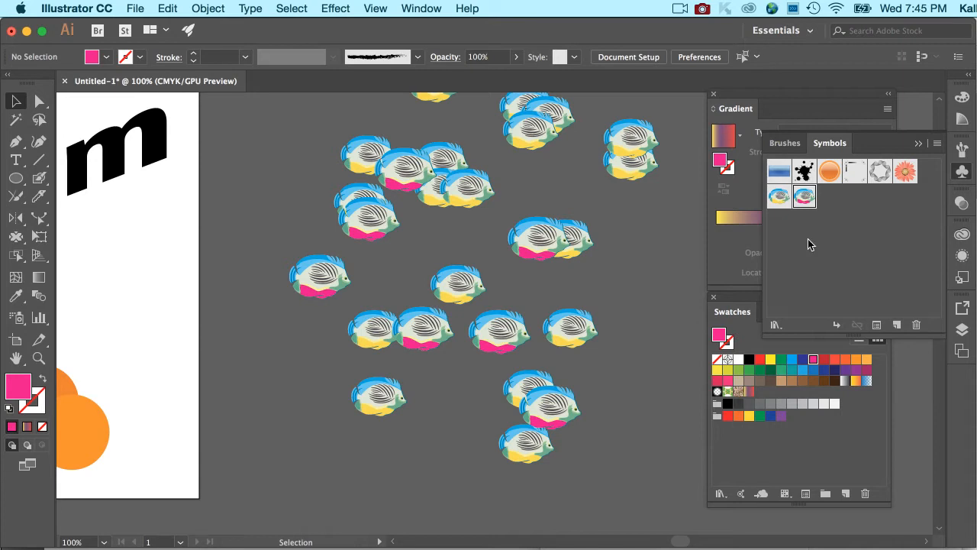
# Step: Open the pink-bellied fish symbol for editing and copy all of its artwork
pyautogui.hotkey('shift', 'Tab')
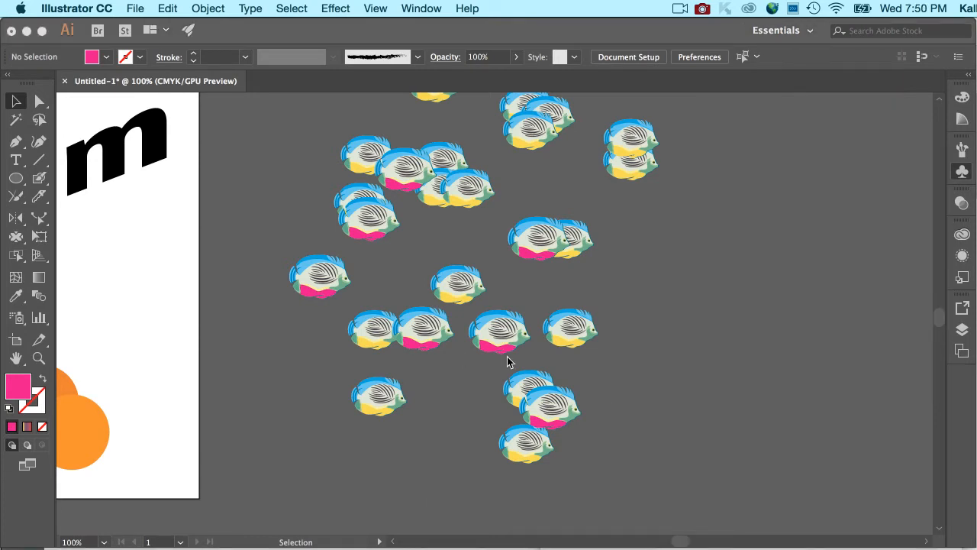
pyautogui.hotkey('shift', 'Tab')
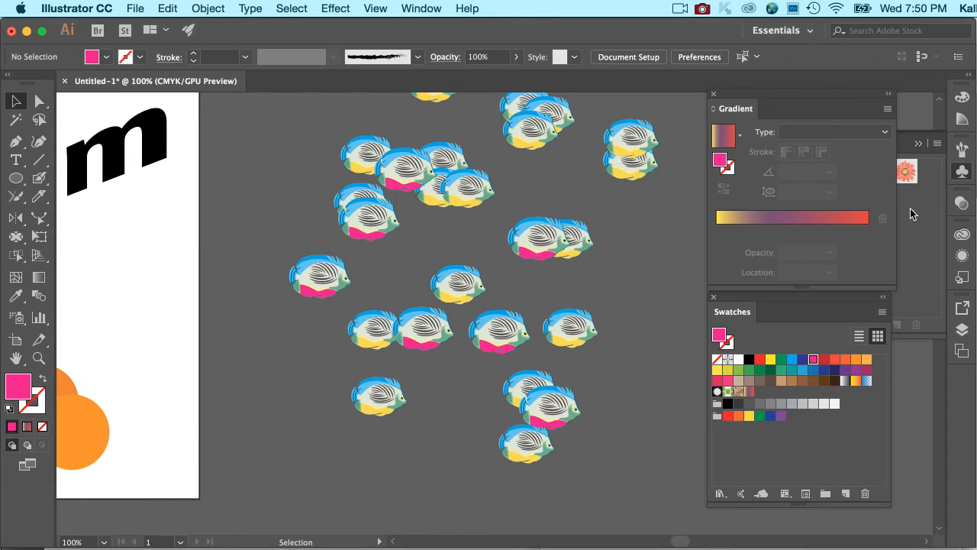
pyautogui.click(911, 209)
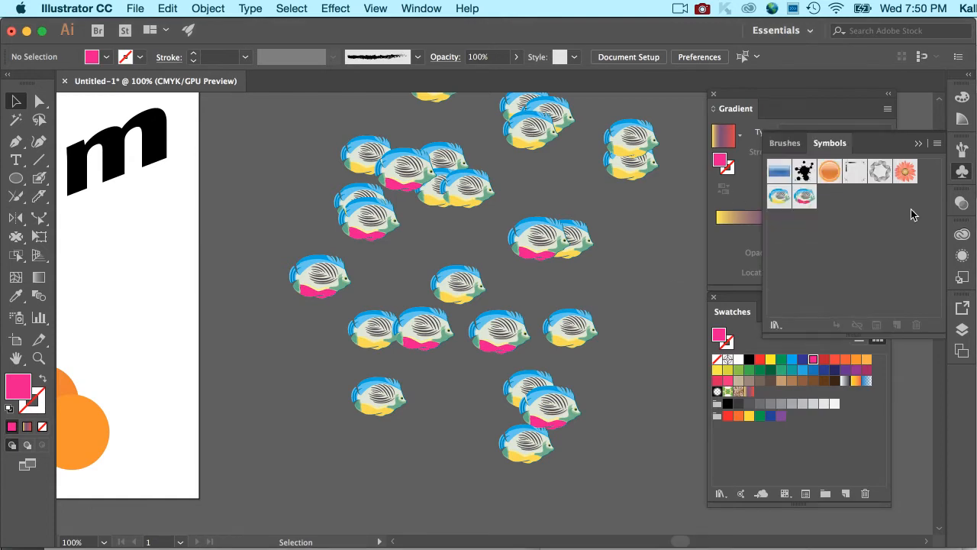
pyautogui.doubleClick(802, 198)
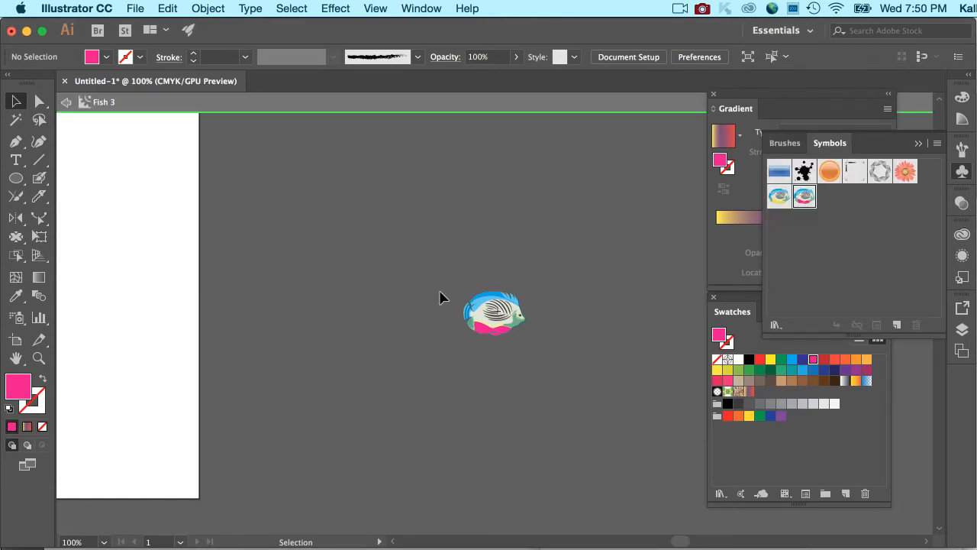
pyautogui.press('super+a')
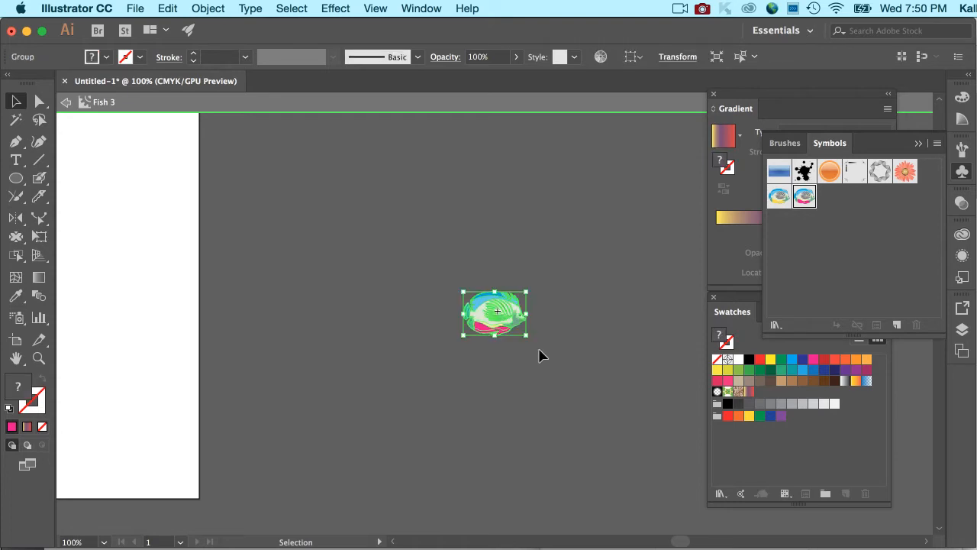
pyautogui.press('super+equal')
pyautogui.press('super+equal')
pyautogui.press('super+equal')
pyautogui.press('super+equal')
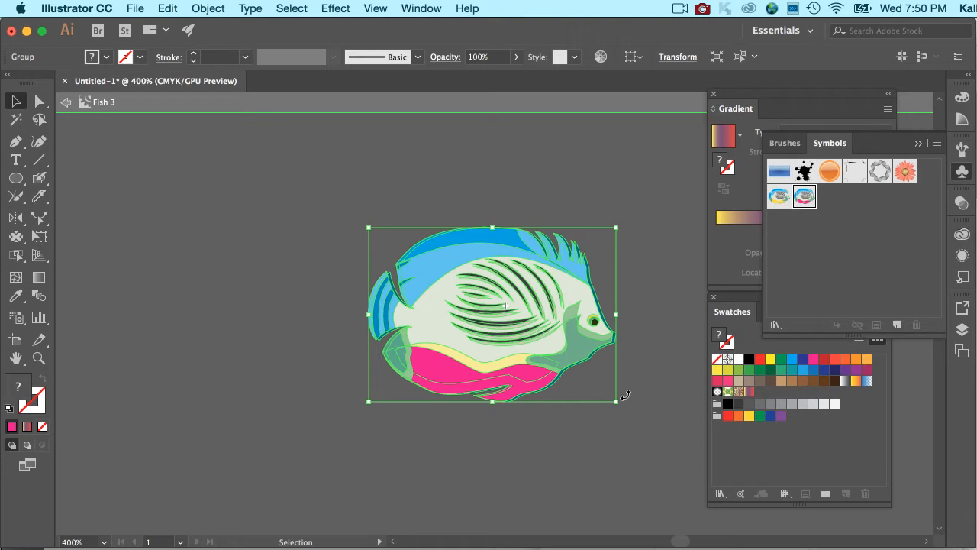
# Step: Exit symbol editing and paste the copied fish artwork beside the artboard
pyautogui.click(66, 102)
pyautogui.press('super+minus')
pyautogui.press('super+minus')
pyautogui.press('super+minus')
pyautogui.press('super+minus')
pyautogui.press('super+minus')
pyautogui.press('super+minus')
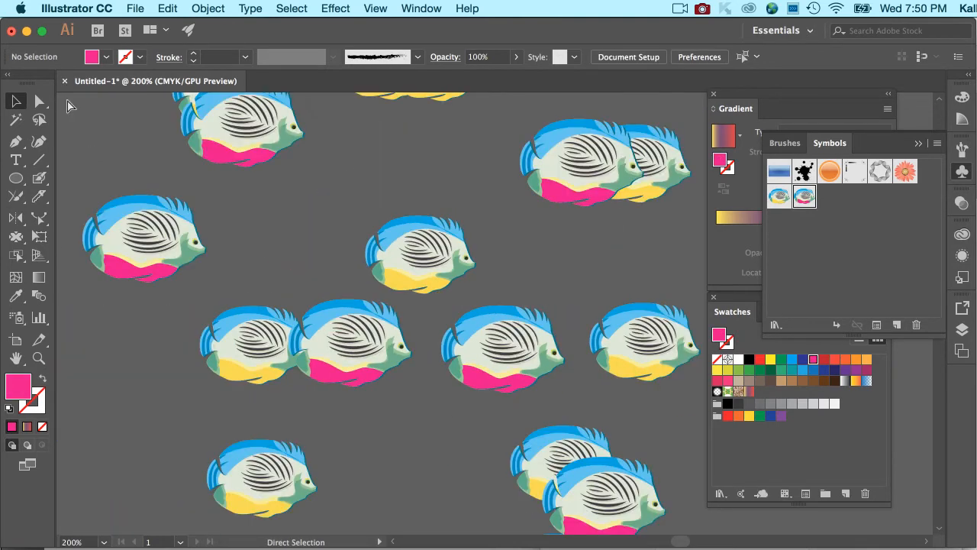
pyautogui.press('super+v')
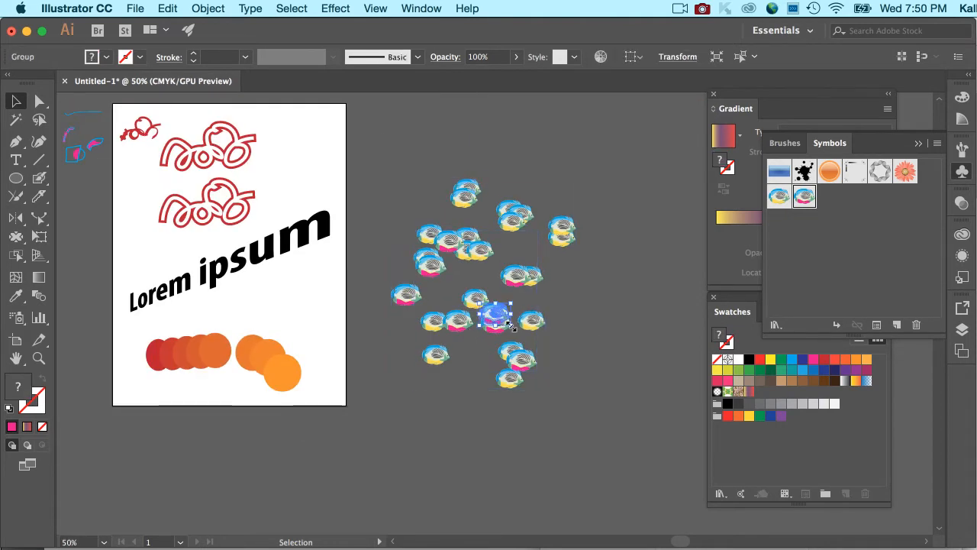
# Step: Enlarge the pasted fish to several times its size and move it below the artboard
pyautogui.moveTo(519, 323); pyautogui.dragTo(623, 403)
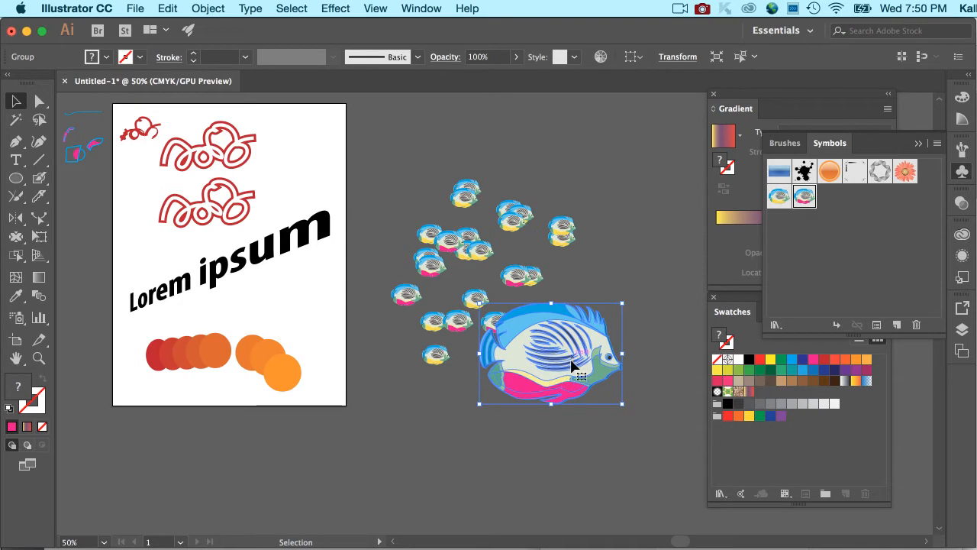
pyautogui.moveTo(532, 369); pyautogui.dragTo(225, 481)
pyautogui.click(323, 484)
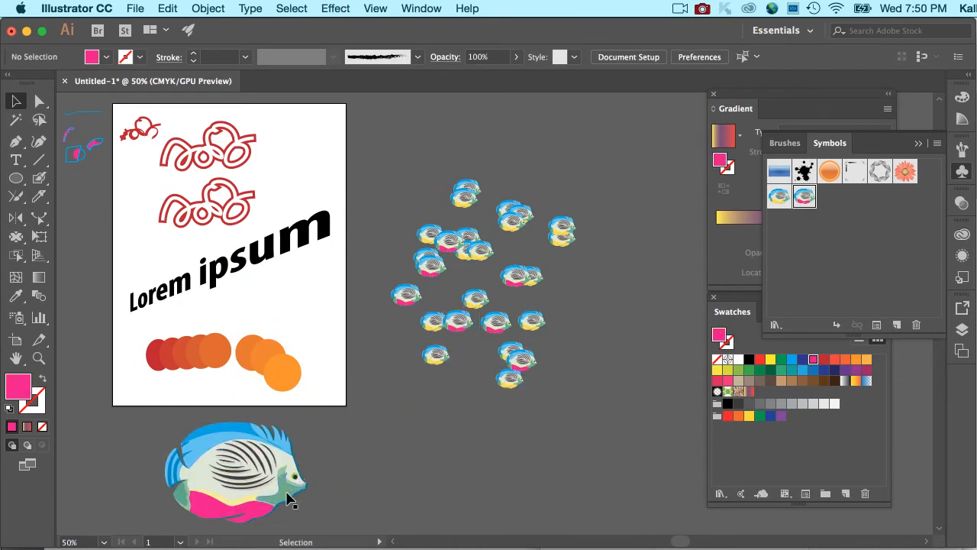
pyautogui.click(284, 496)
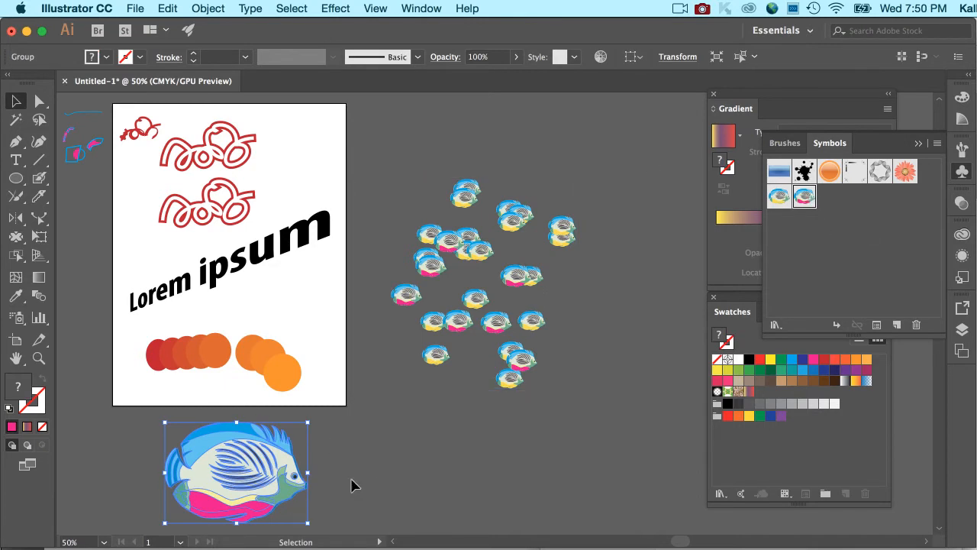
pyautogui.scroll(-3, 351, 485)
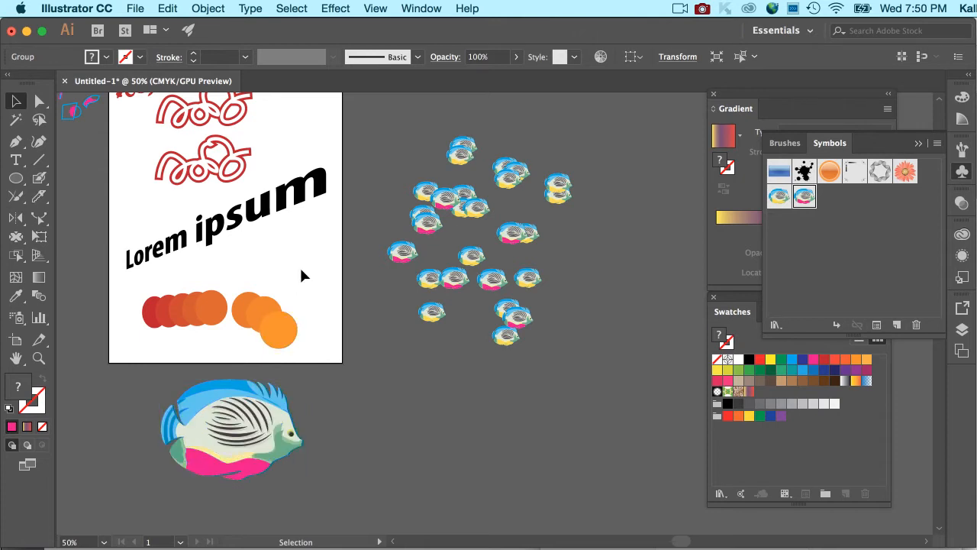
# Step: Create a dynamic symbol from the three overlapping orange circles, keeping the name New Symbol
pyautogui.click(270, 281)
pyautogui.click(261, 328)
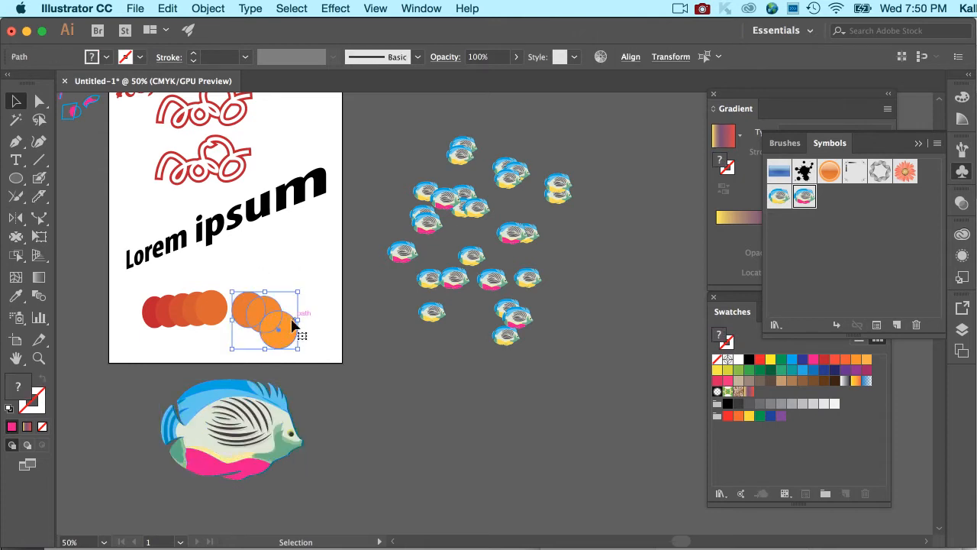
pyautogui.click(302, 303)
pyautogui.click(296, 342)
pyautogui.click(938, 144)
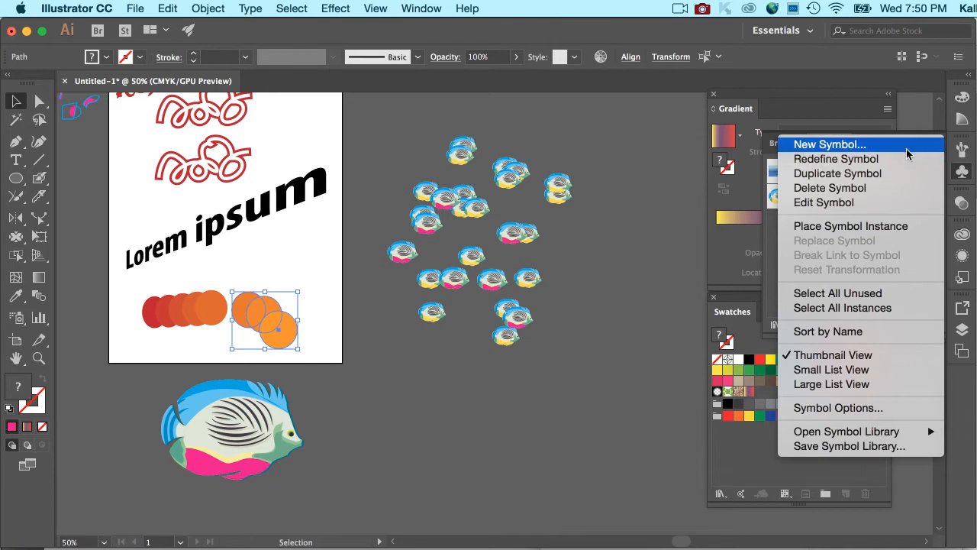
pyautogui.click(907, 149)
pyautogui.click(480, 242)
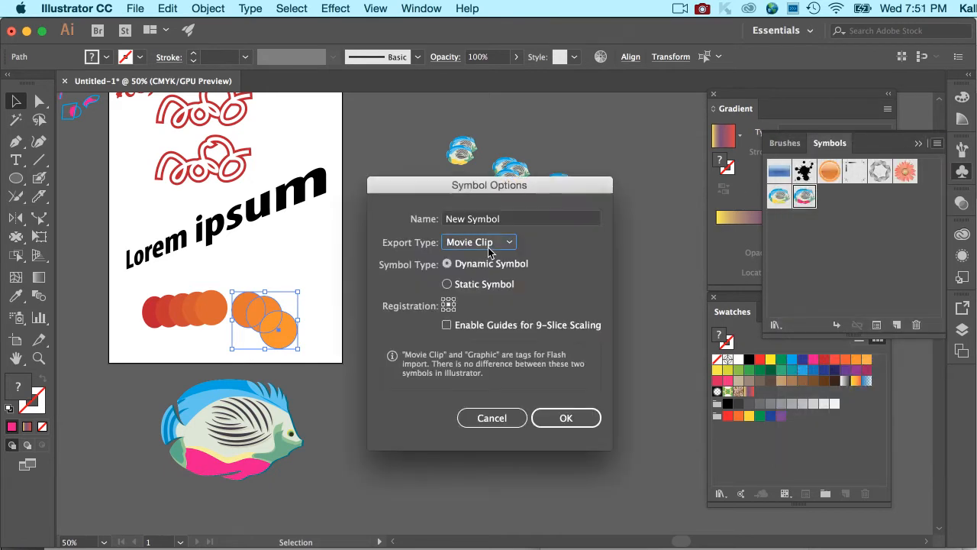
pyautogui.click(474, 275)
pyautogui.click(552, 419)
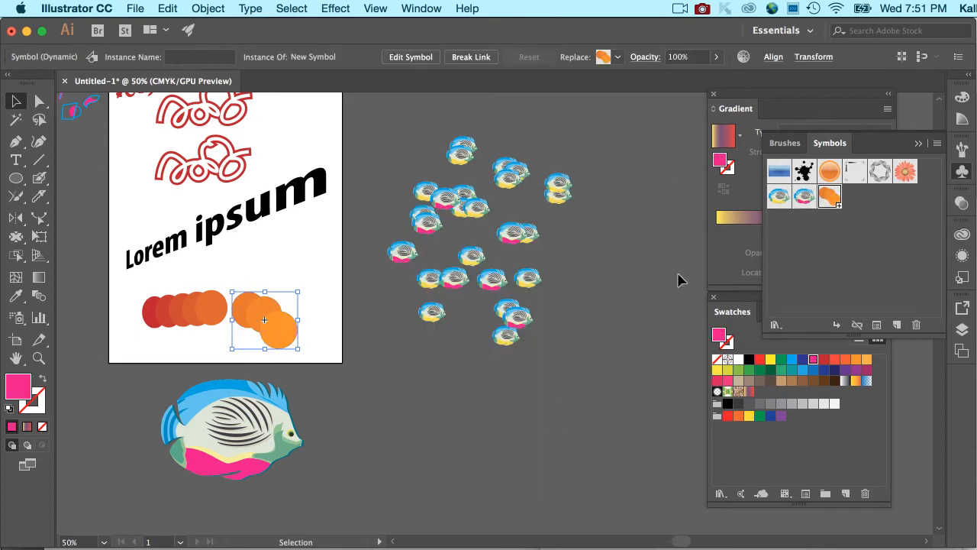
# Step: Spray the orange circle symbol across the empty area below the small fish
pyautogui.click(13, 323)
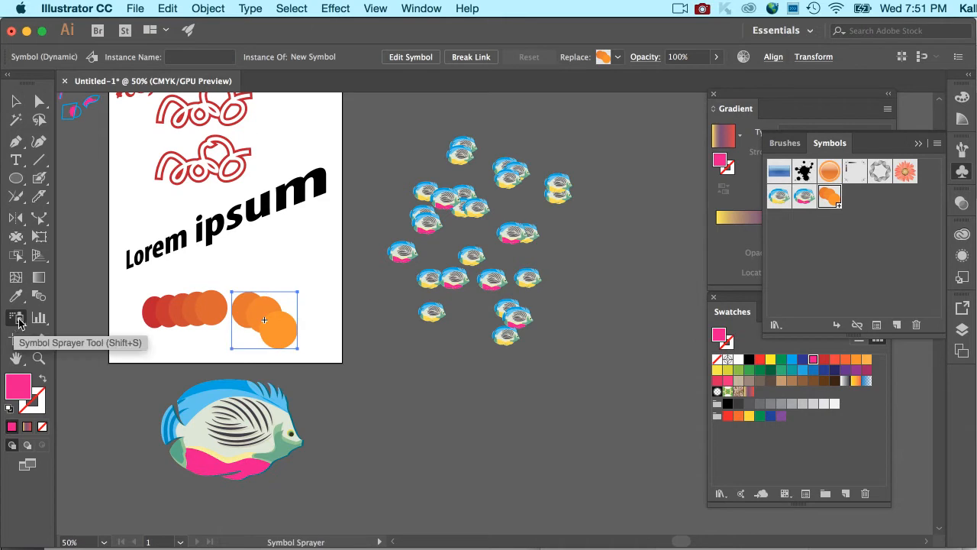
pyautogui.moveTo(392, 408)
pyautogui.mouseDown()
pyautogui.moveTo(473, 430)
pyautogui.moveTo(570, 366)
pyautogui.moveTo(590, 423)
pyautogui.mouseUp()
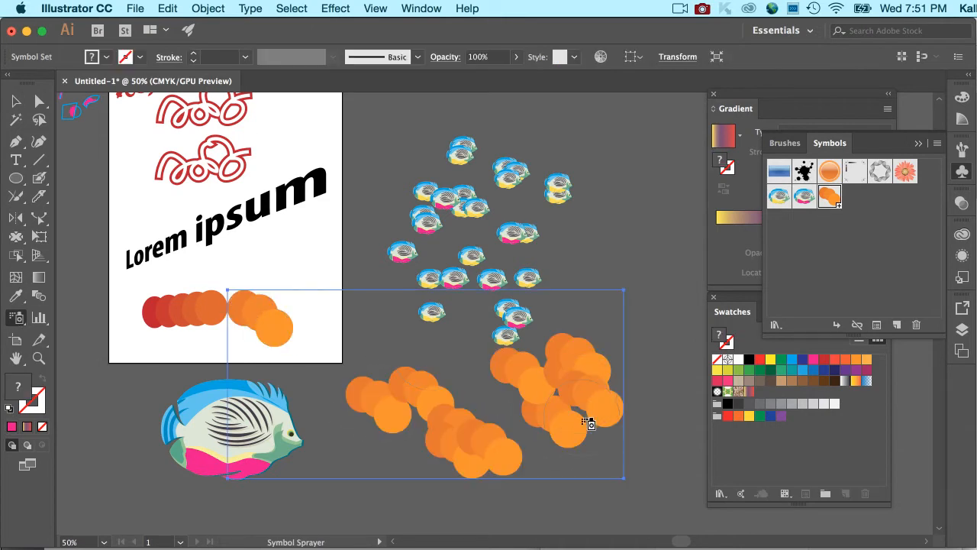
pyautogui.click(13, 101)
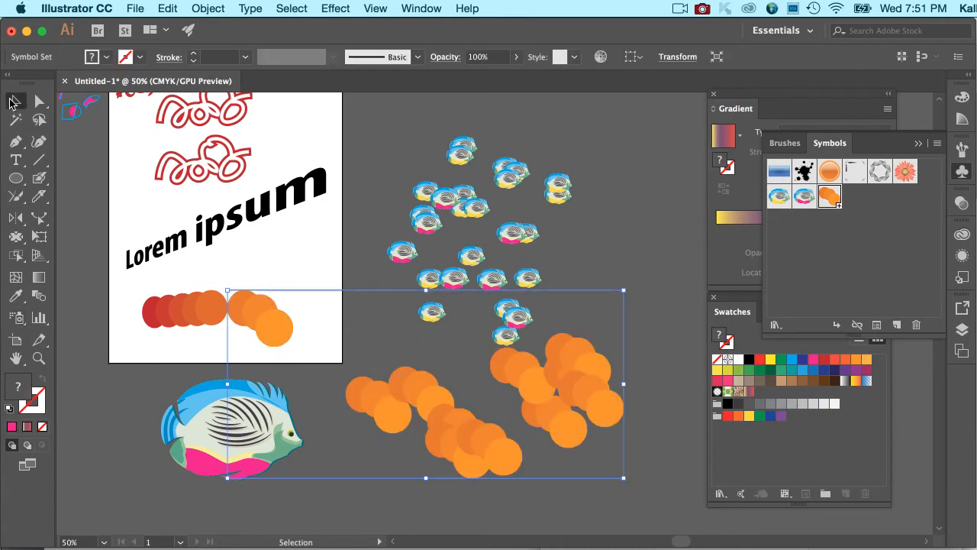
# Step: Set the Symbol Sprayer's brush diameter to 7.78 in
pyautogui.doubleClick(15, 317)
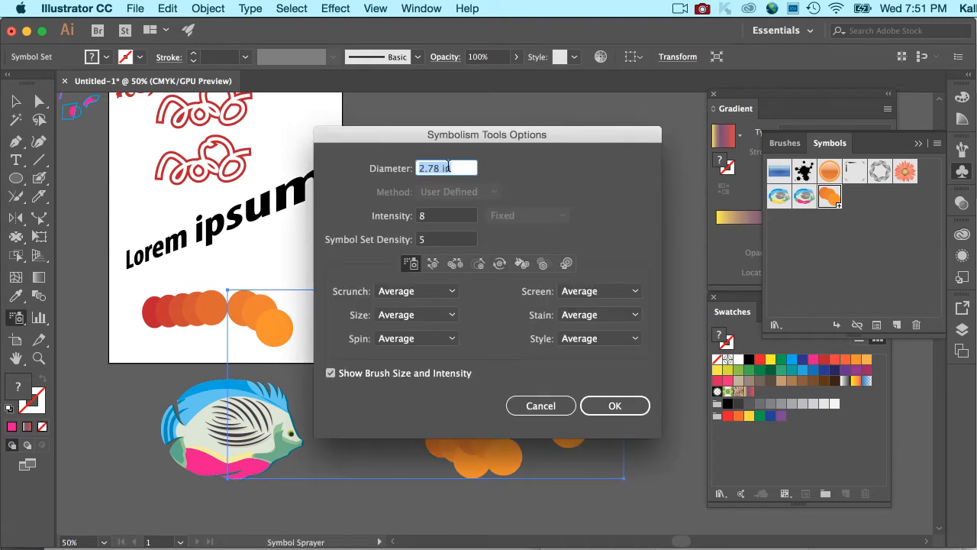
pyautogui.click(422, 168)
pyautogui.press('BackSpace')
pyautogui.write('7')
pyautogui.press('Return')
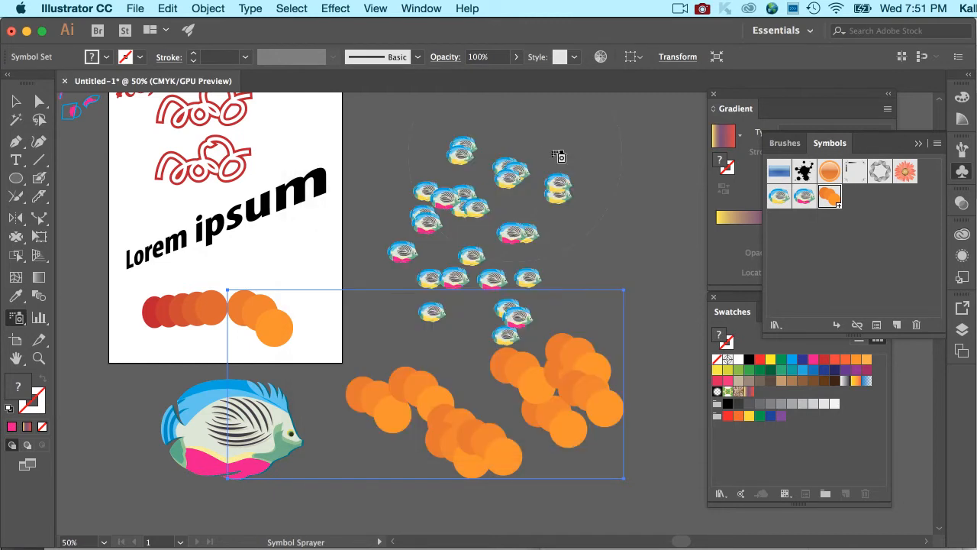
# Step: Spray more orange circle symbols over and beside the small fish with the larger brush
pyautogui.moveTo(613, 201)
pyautogui.mouseDown()
pyautogui.moveTo(566, 196)
pyautogui.moveTo(563, 236)
pyautogui.moveTo(582, 218)
pyautogui.mouseUp()
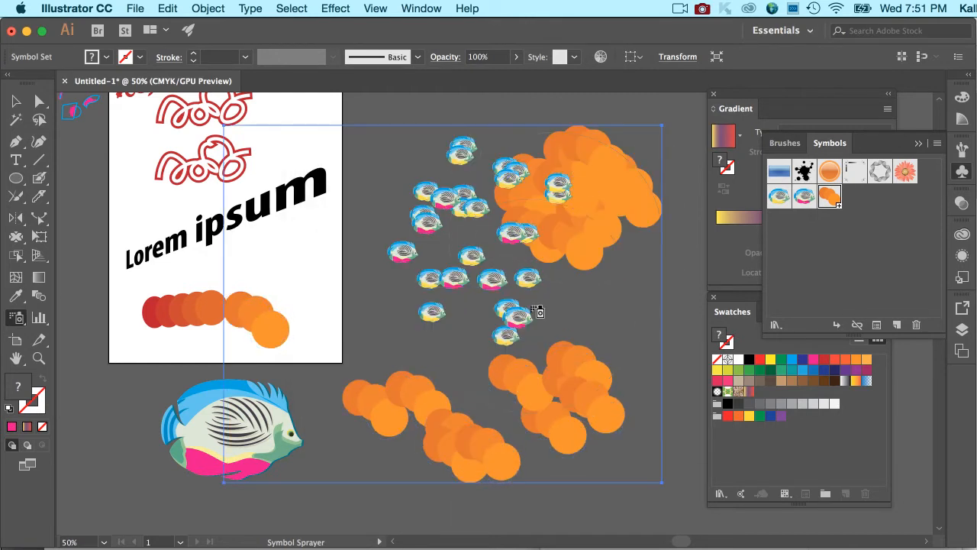
pyautogui.scroll(3, 535, 318)
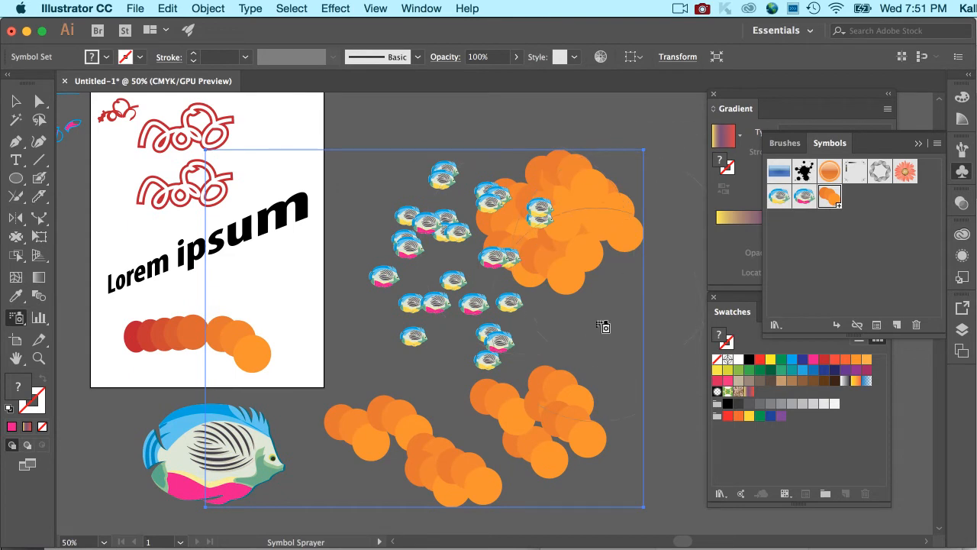
pyautogui.moveTo(605, 328)
pyautogui.mouseDown()
pyautogui.moveTo(639, 345)
pyautogui.moveTo(651, 317)
pyautogui.moveTo(645, 293)
pyautogui.mouseUp()
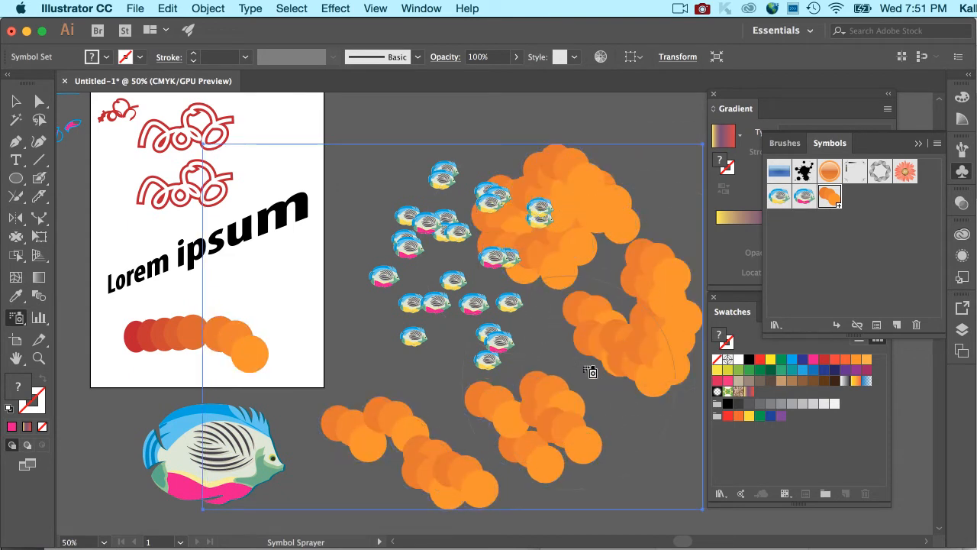
# Step: Undo all of the orange circle sprays and return to the Selection tool
pyautogui.press('super+z')
pyautogui.press('super+z')
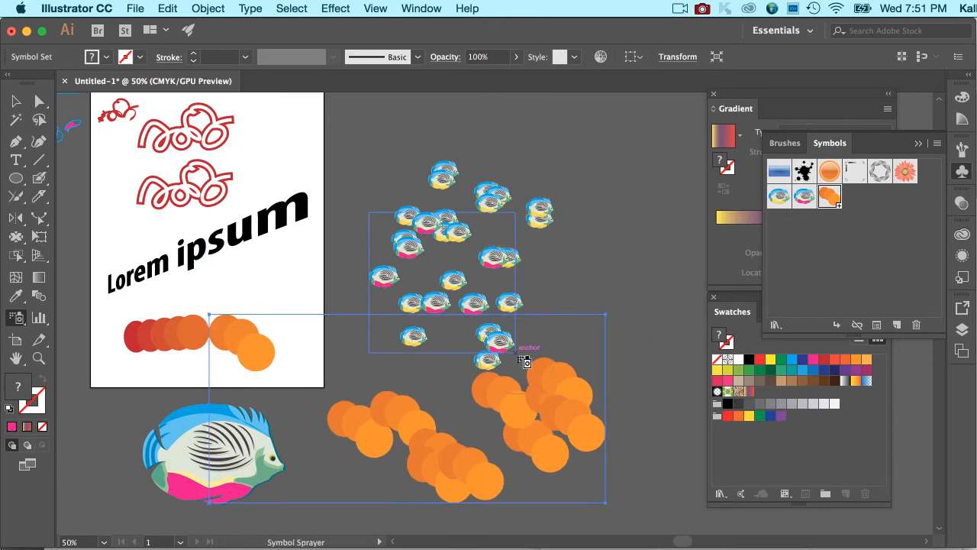
pyautogui.press('super+z')
pyautogui.press('super+shift+z')
pyautogui.press('super+z')
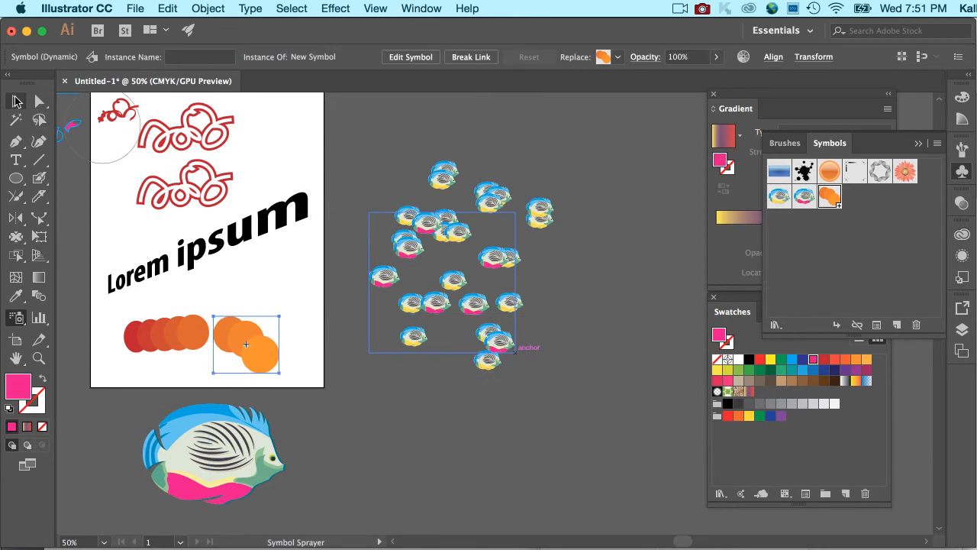
pyautogui.click(17, 103)
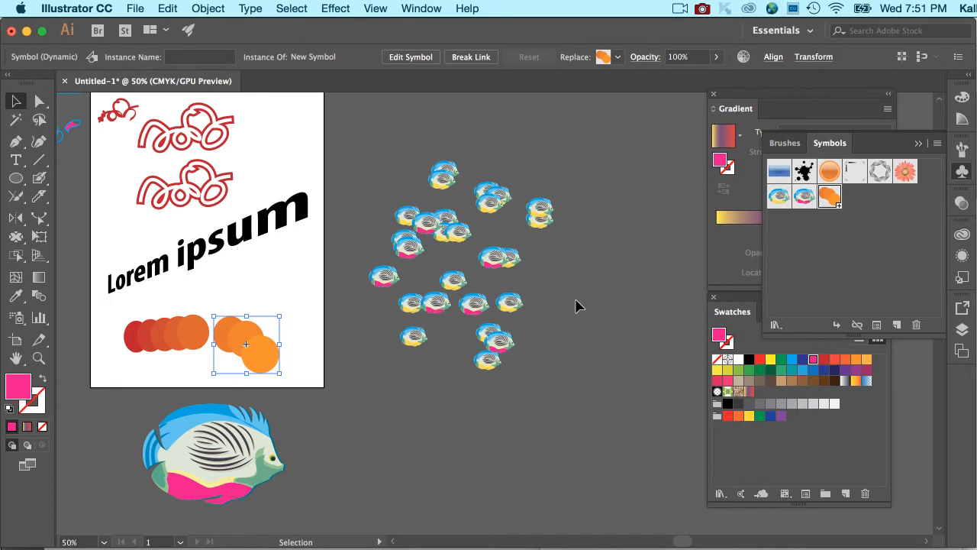
# Step: Select only the yellow-bellied fish symbol set and move it down and right, independently of the pink-bellied set
pyautogui.click(545, 223)
pyautogui.click(639, 270)
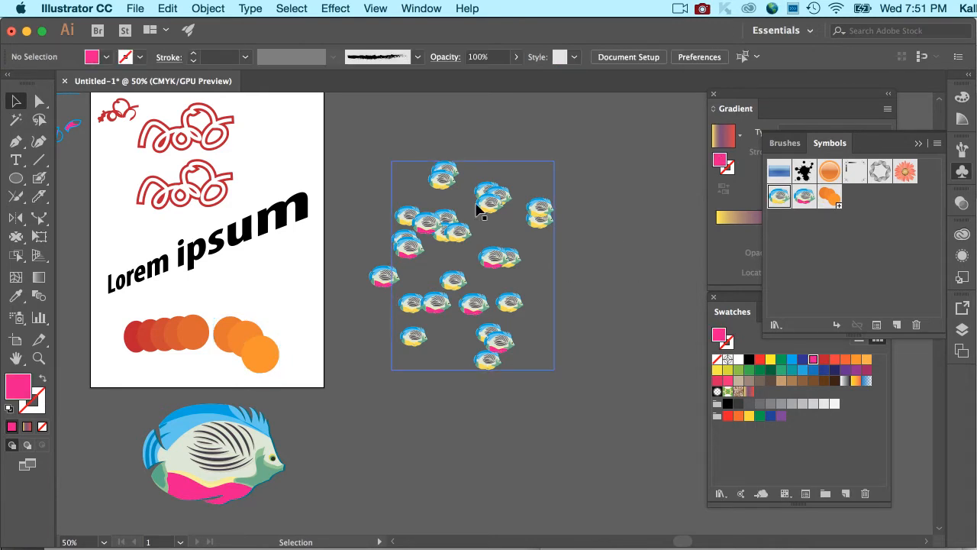
pyautogui.press('super+equal')
pyautogui.scroll(3, 483, 202)
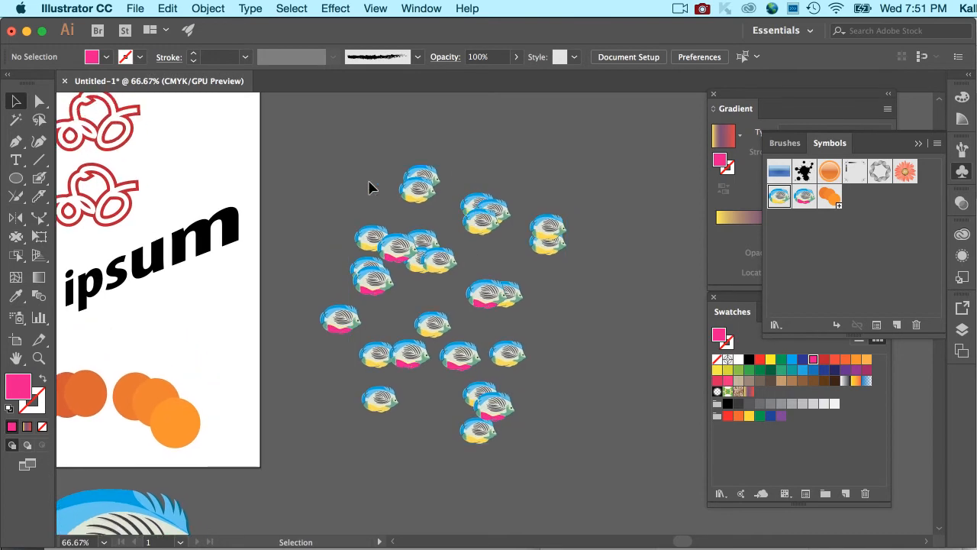
pyautogui.moveTo(297, 146); pyautogui.dragTo(609, 439)
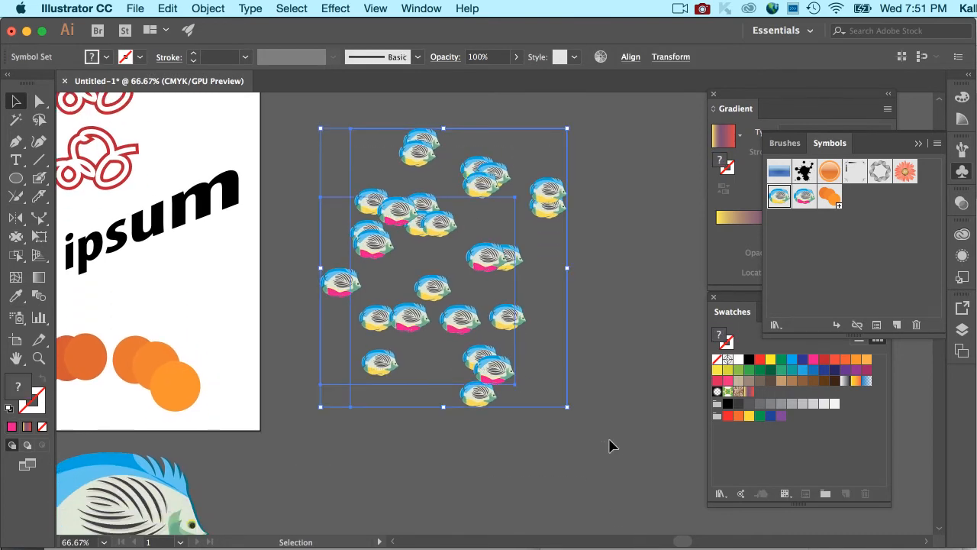
pyautogui.click(615, 303)
pyautogui.click(558, 192)
pyautogui.moveTo(559, 189); pyautogui.dragTo(664, 287)
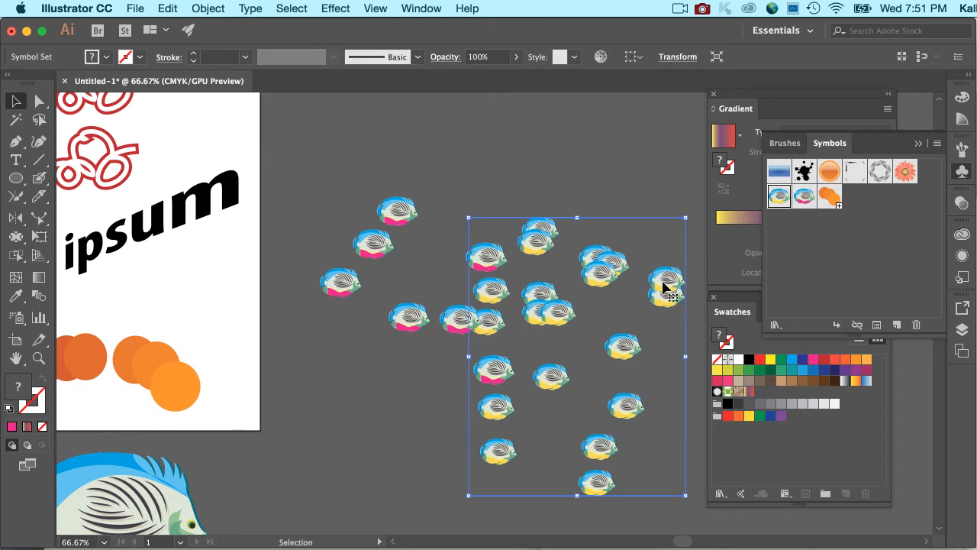
# Step: Move the yellow-bellied fish symbol set right until it is clear of the pink-bellied set, then select the pink-bellied set
pyautogui.press('super+minus')
pyautogui.moveTo(563, 252); pyautogui.dragTo(616, 245)
pyautogui.click(360, 205)
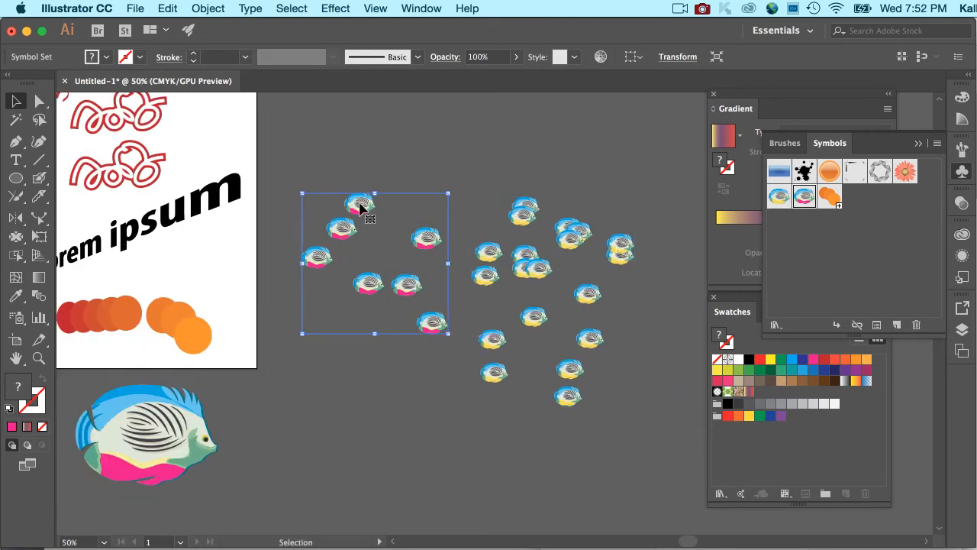
# Step: Expand the yellow-bellied fish symbol set into individual symbol instances
pyautogui.click(524, 209)
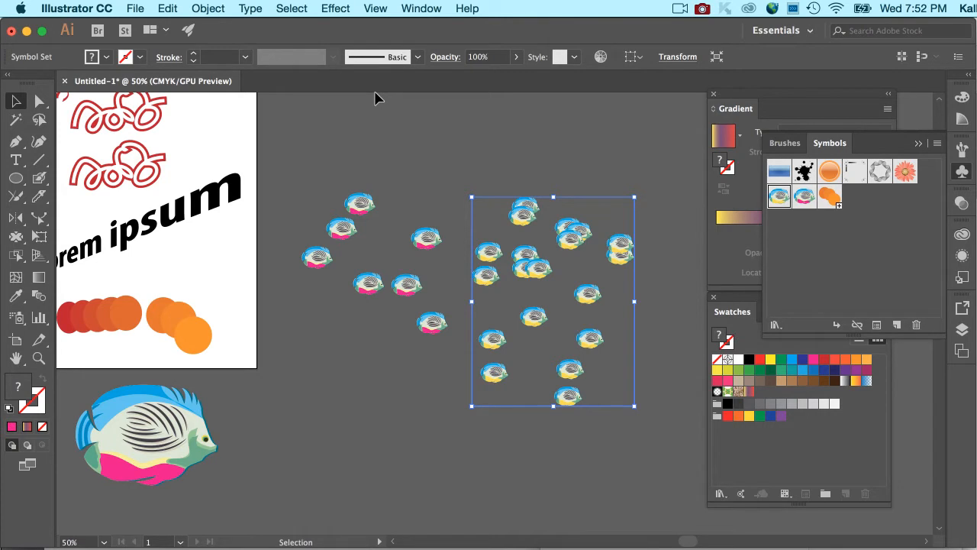
pyautogui.click(227, 8)
pyautogui.click(229, 163)
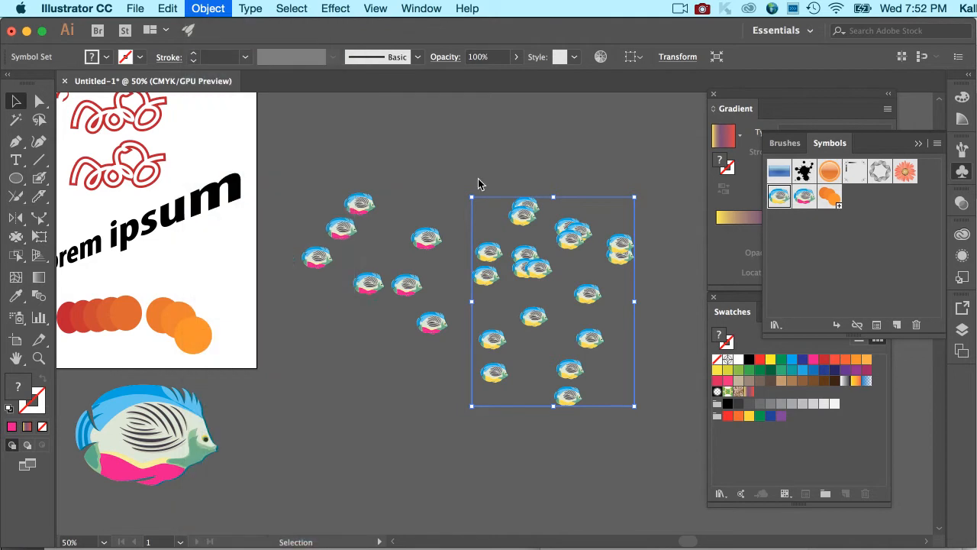
pyautogui.click(448, 413)
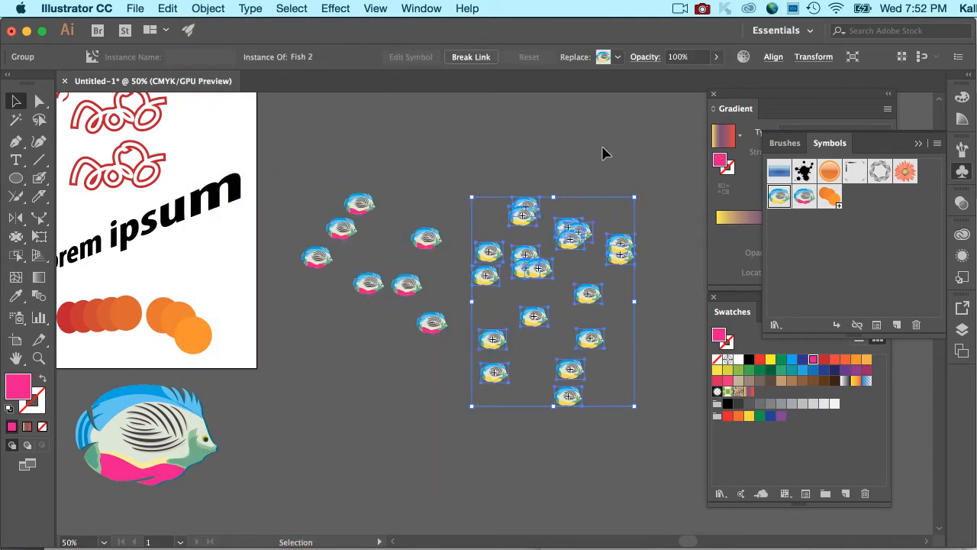
# Step: Ungroup the expanded yellow-bellied fish and select the front fish of the topmost overlapping pair
pyautogui.press('super+equal')
pyautogui.press('super+equal')
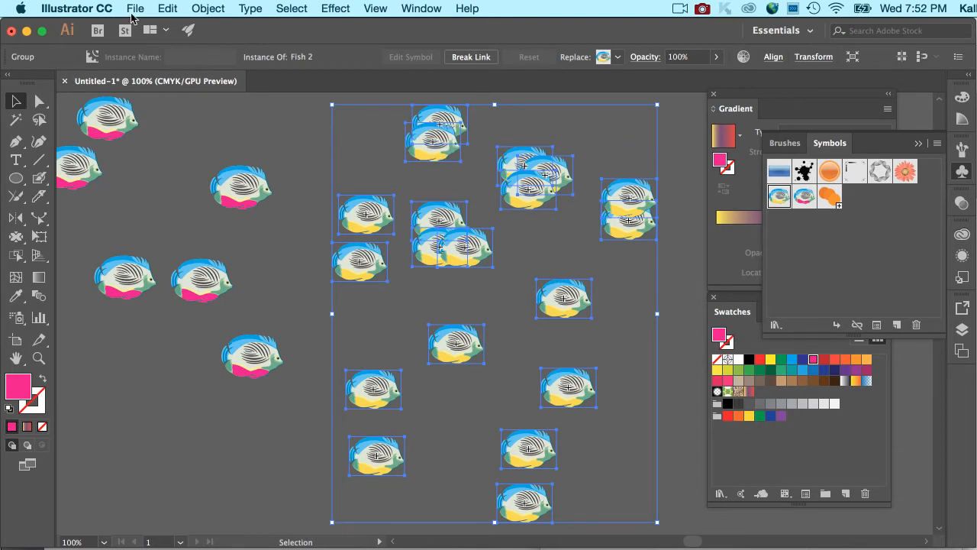
pyautogui.click(200, 7)
pyautogui.click(206, 86)
pyautogui.click(293, 132)
pyautogui.click(444, 142)
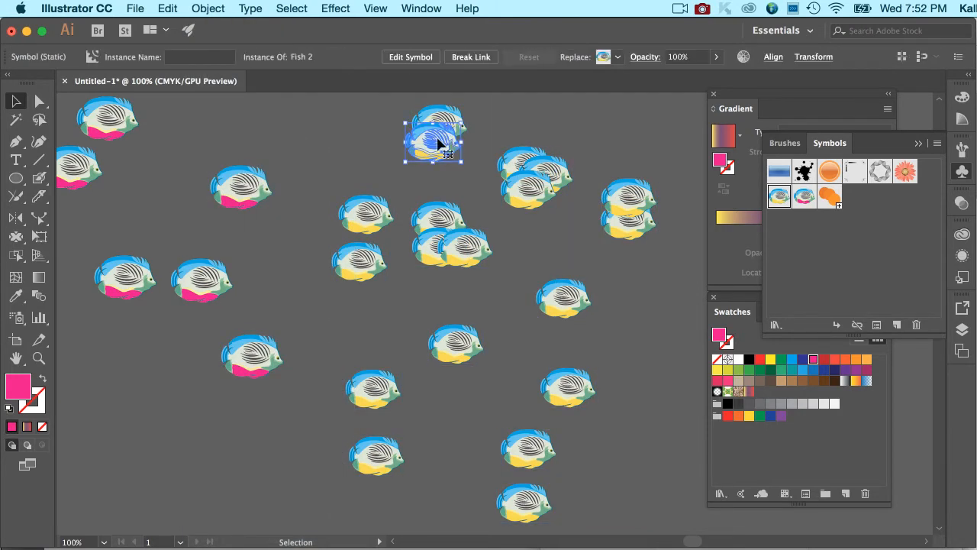
# Step: Move the two overlapping fish at the top of the group apart so they stand separately
pyautogui.moveTo(381, 138); pyautogui.dragTo(474, 125)
pyautogui.click(438, 123)
pyautogui.click(454, 166)
pyautogui.click(471, 141)
pyautogui.press('super+equal')
pyautogui.press('super+equal')
pyautogui.press('super+equal')
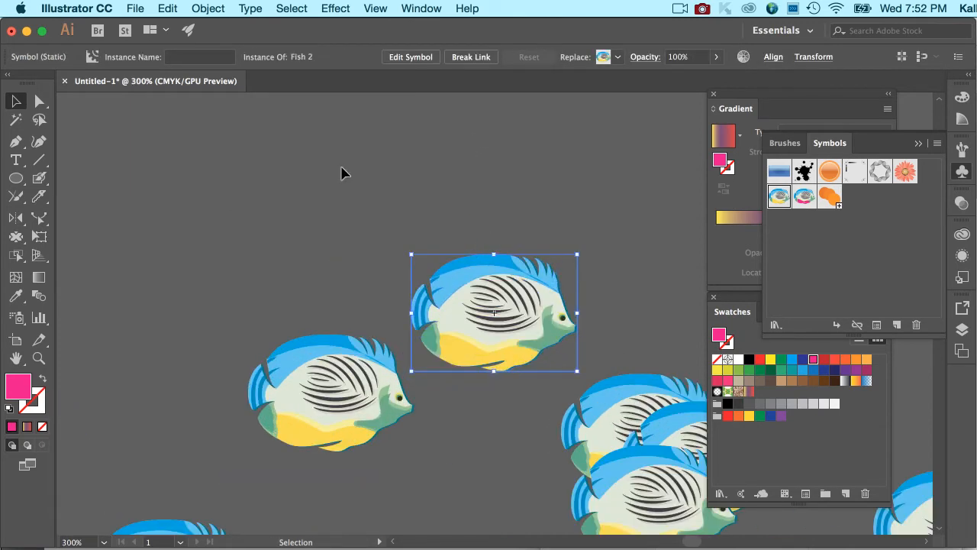
# Step: Select the upper separated fish instance with the Direct Selection tool
pyautogui.click(146, 128)
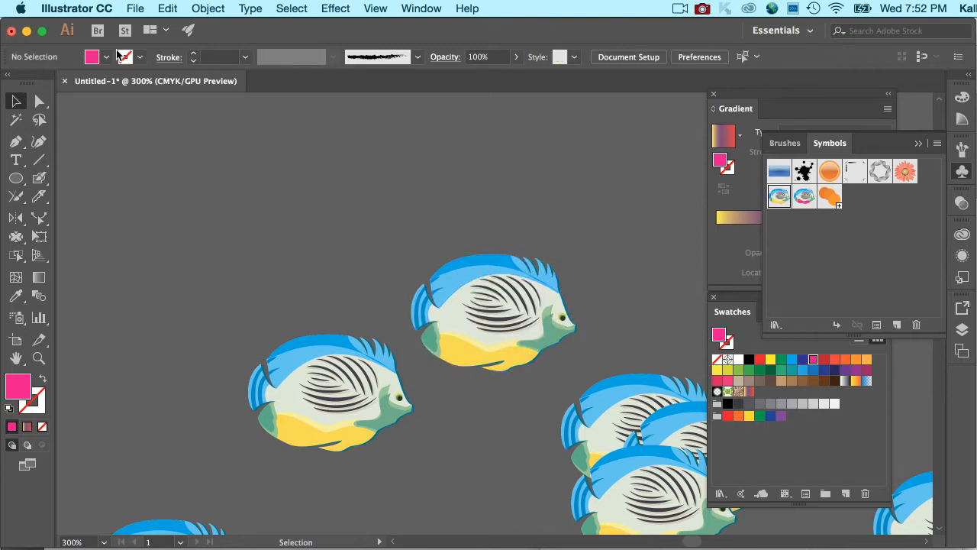
pyautogui.press('a')
pyautogui.click(451, 283)
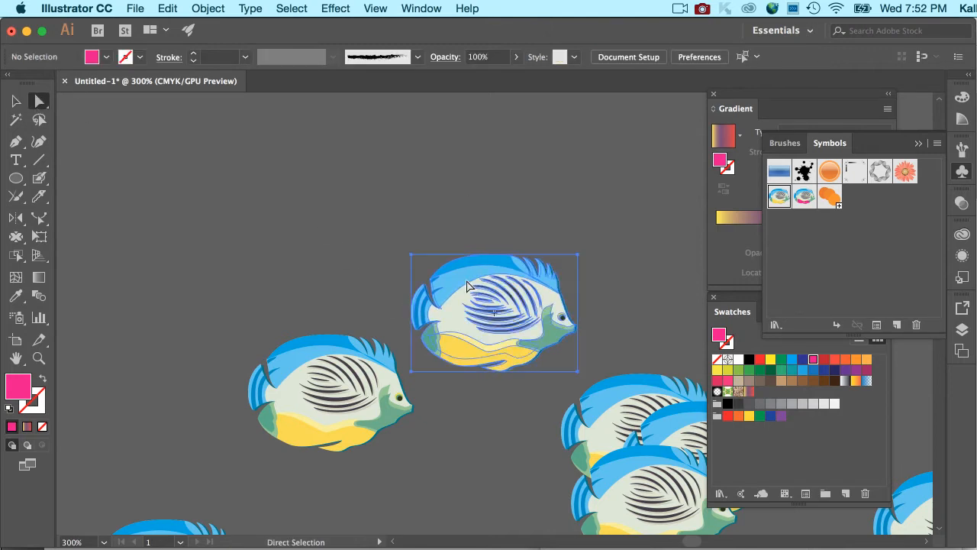
pyautogui.click(207, 9)
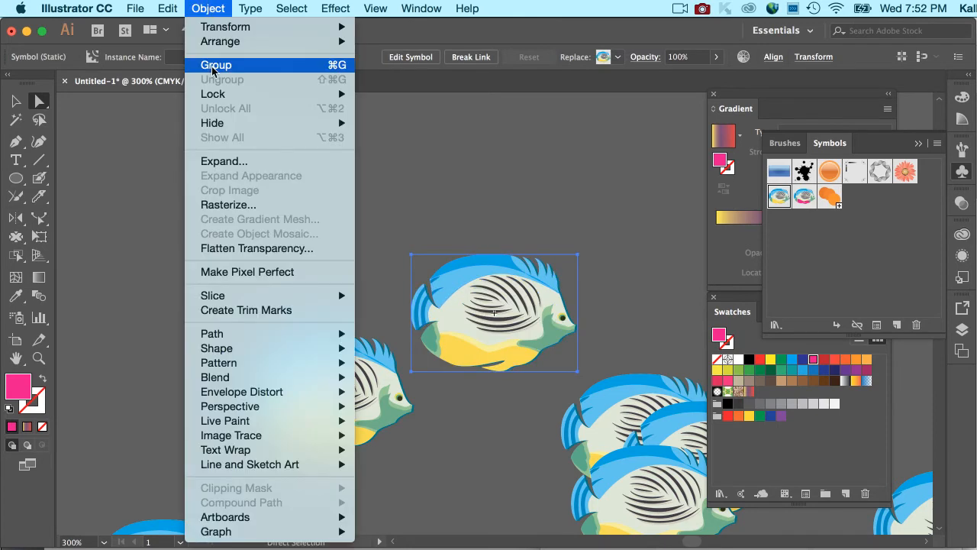
pyautogui.click(210, 8)
pyautogui.click(523, 250)
pyautogui.click(482, 265)
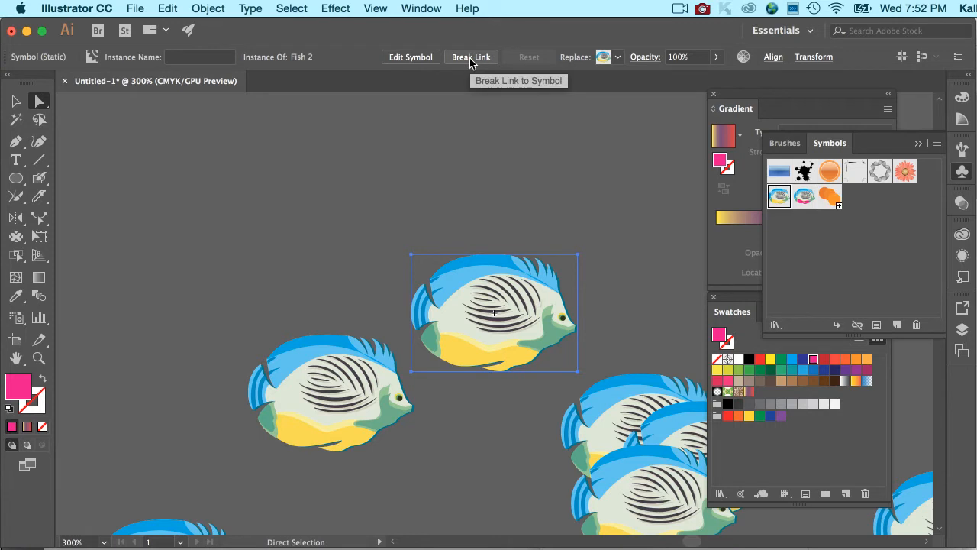
# Step: Open the yellow-bellied fish symbol definition for editing in isolation mode
pyautogui.click(429, 59)
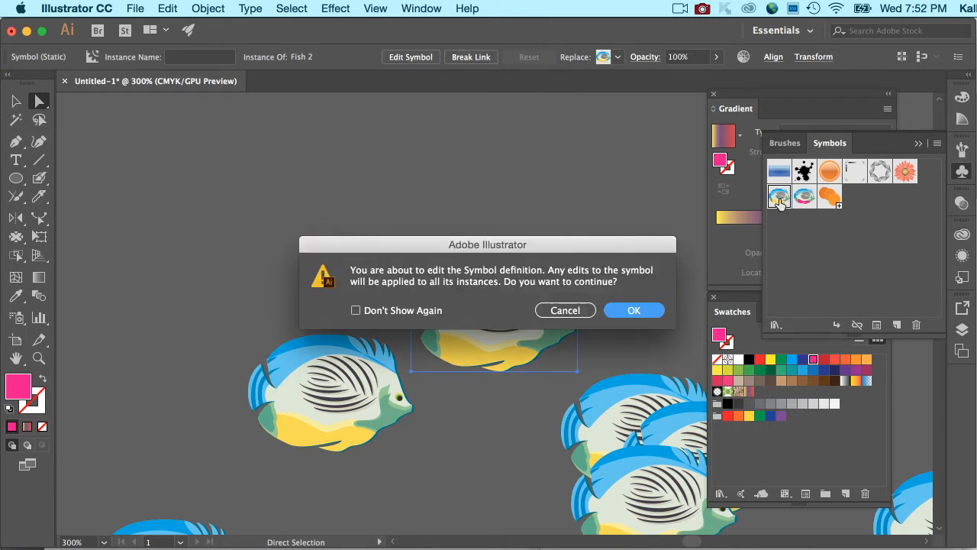
pyautogui.click(560, 309)
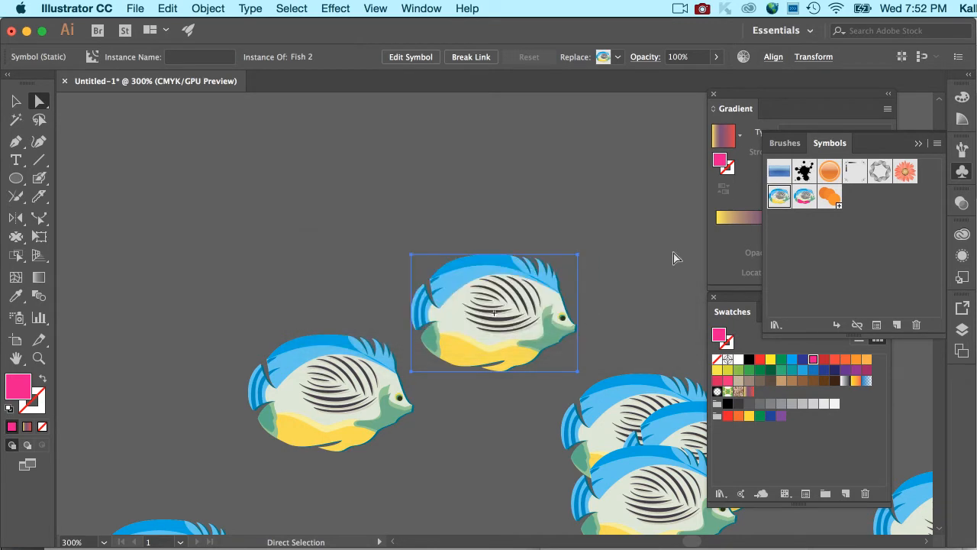
pyautogui.doubleClick(569, 294)
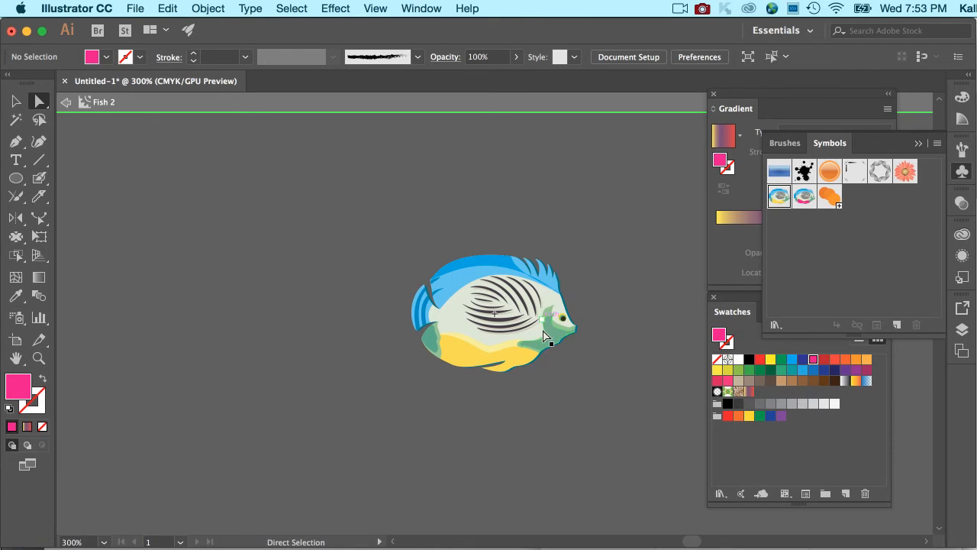
# Step: Recolor the fish symbol's lower face patch to a dark green and exit symbol editing
pyautogui.click(543, 343)
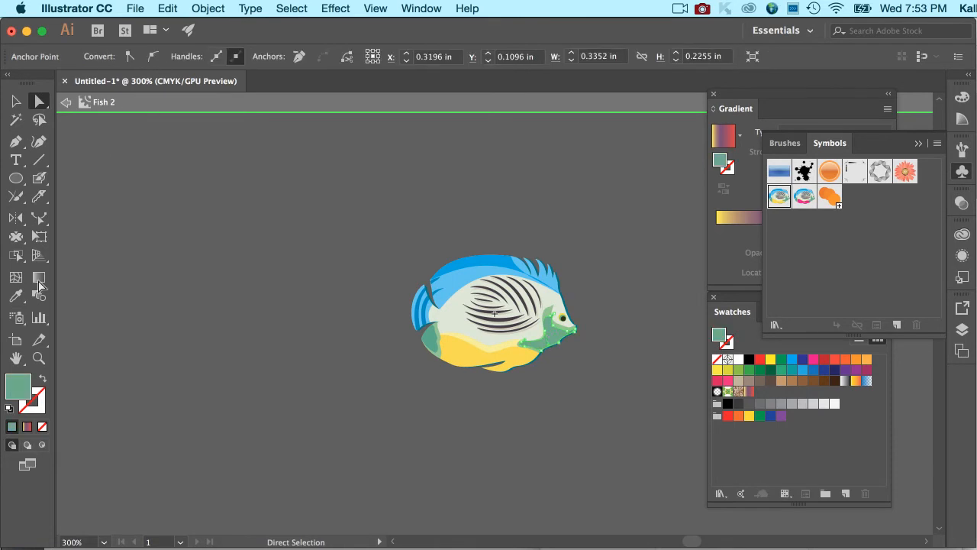
pyautogui.doubleClick(14, 393)
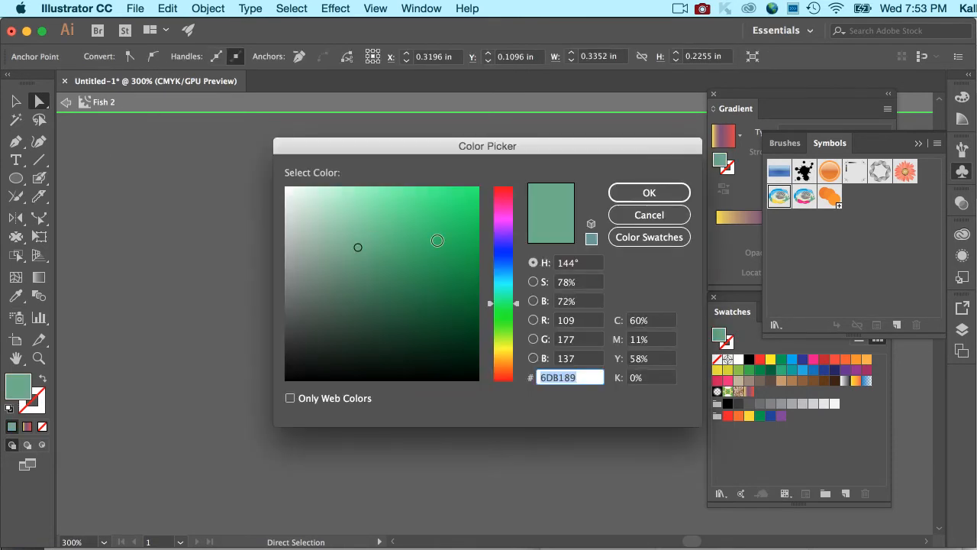
pyautogui.click(437, 240)
pyautogui.click(462, 313)
pyautogui.click(649, 192)
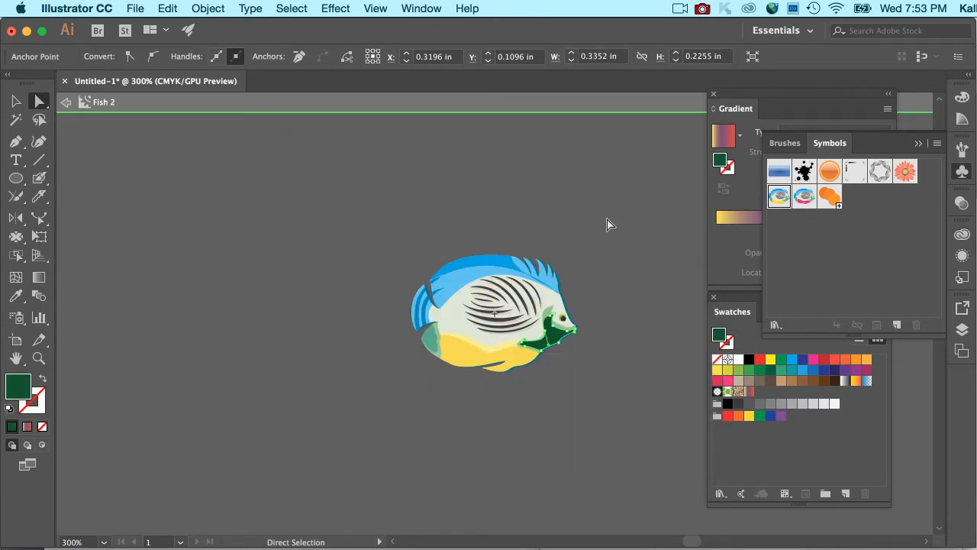
pyautogui.click(67, 104)
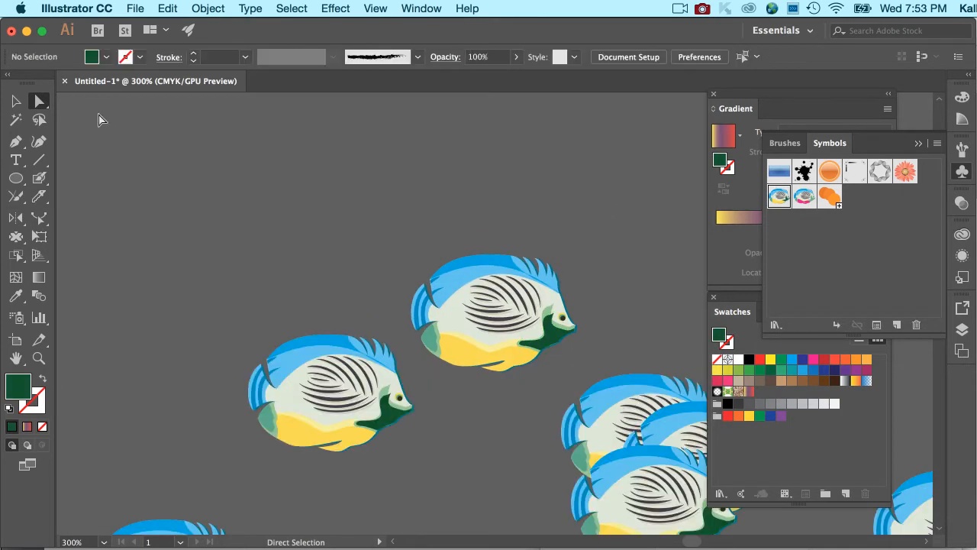
# Step: Select the upper fish instance and break its link to the symbol
pyautogui.scroll(-3, 405, 340)
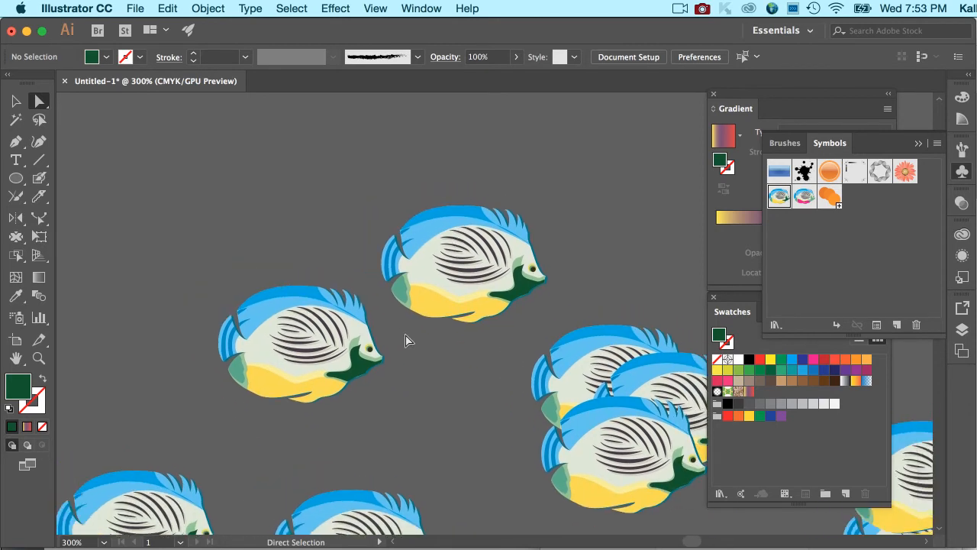
pyautogui.hscroll(-5, 406, 339)
pyautogui.scroll(1, 405, 340)
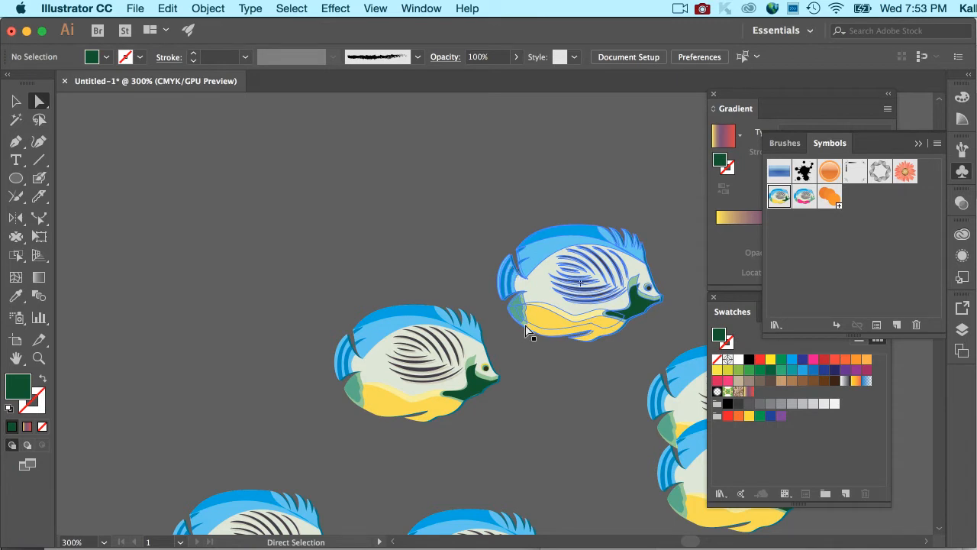
pyautogui.click(543, 273)
pyautogui.click(370, 339)
pyautogui.click(533, 281)
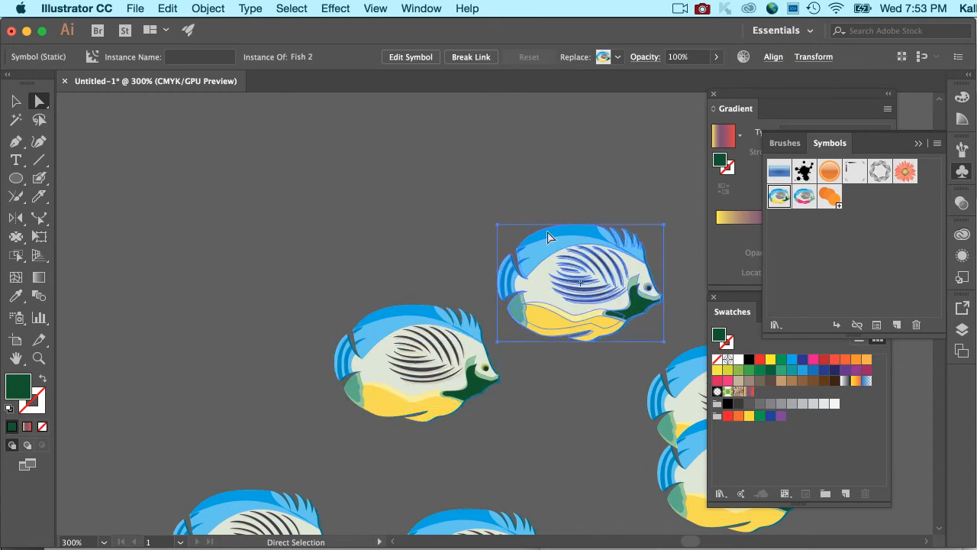
pyautogui.click(471, 57)
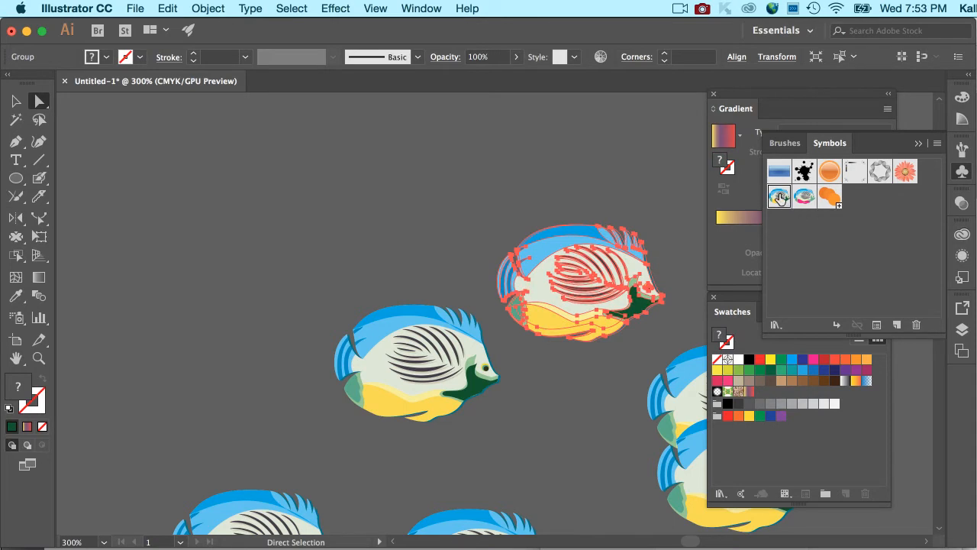
# Step: Fill the blue stripe along the unlinked fish's back with the gray-blue color 54808C and deselect the fish
pyautogui.click(616, 206)
pyautogui.click(582, 226)
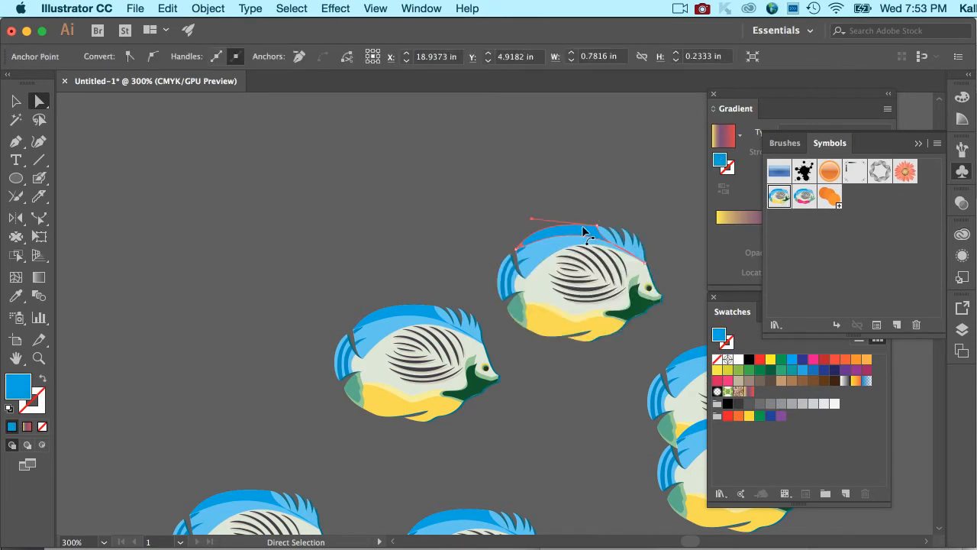
pyautogui.doubleClick(21, 396)
pyautogui.click(363, 273)
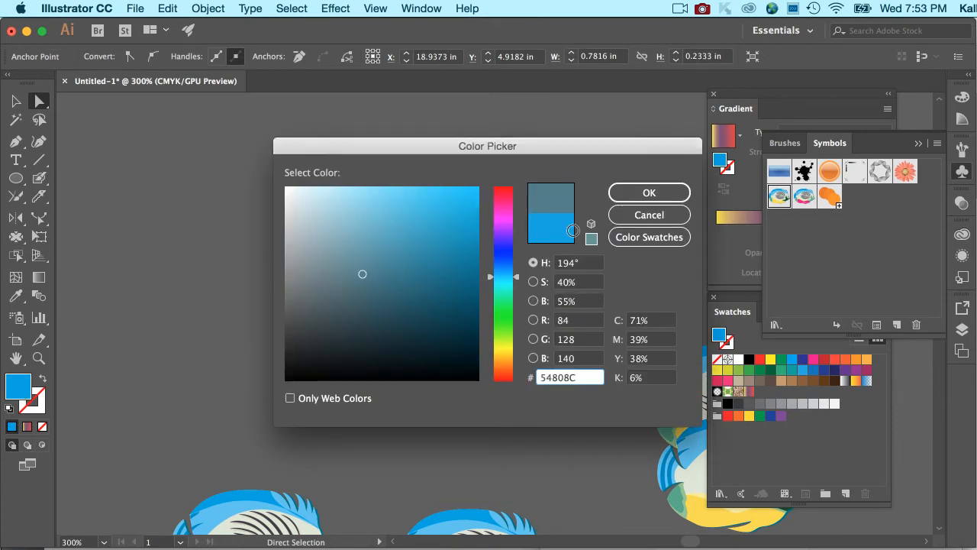
pyautogui.click(654, 194)
pyautogui.click(600, 161)
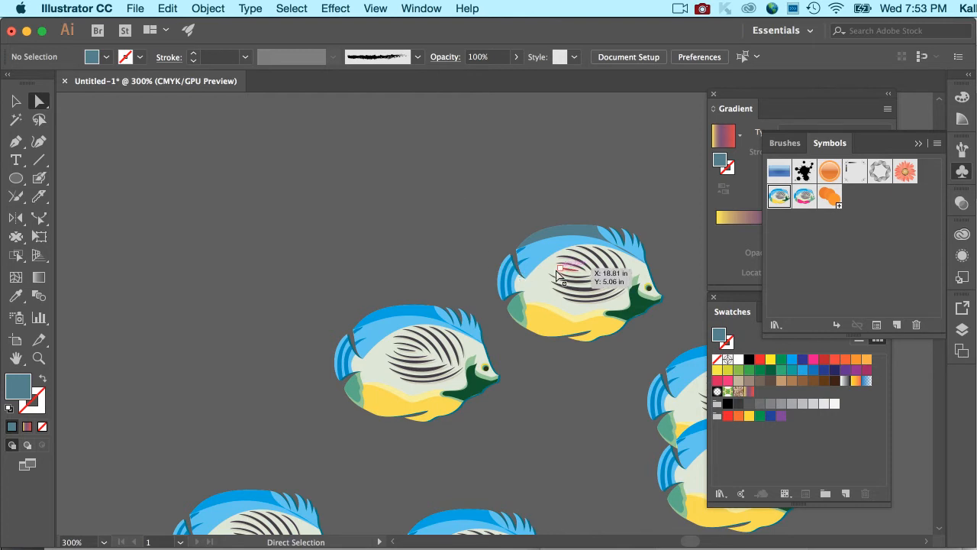
pyautogui.click(545, 299)
pyautogui.click(593, 158)
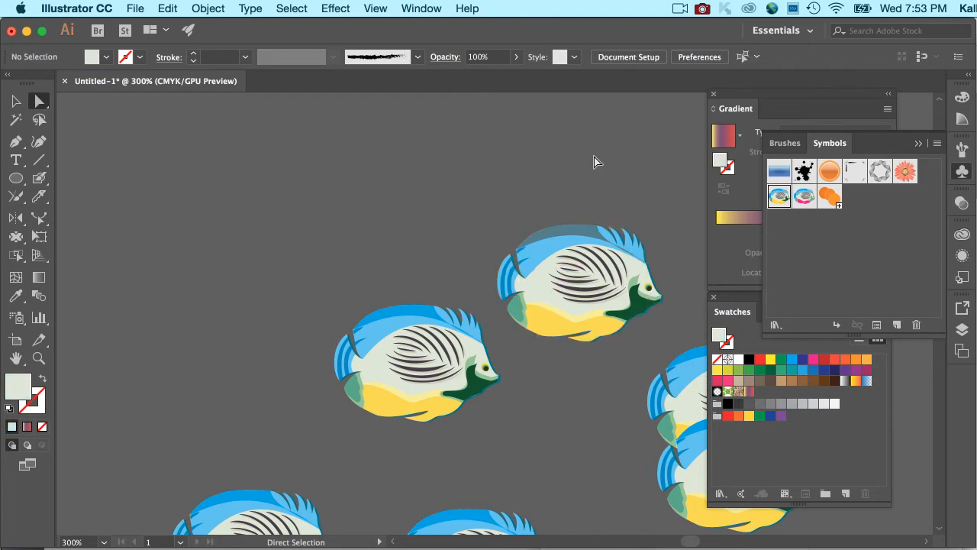
# Step: Compare the unlinked fish with the other yellow-bellied instances, then view the whole artboard and all fish
pyautogui.scroll(-3, 602, 344)
pyautogui.hscroll(2, 602, 344)
pyautogui.press('super+minus')
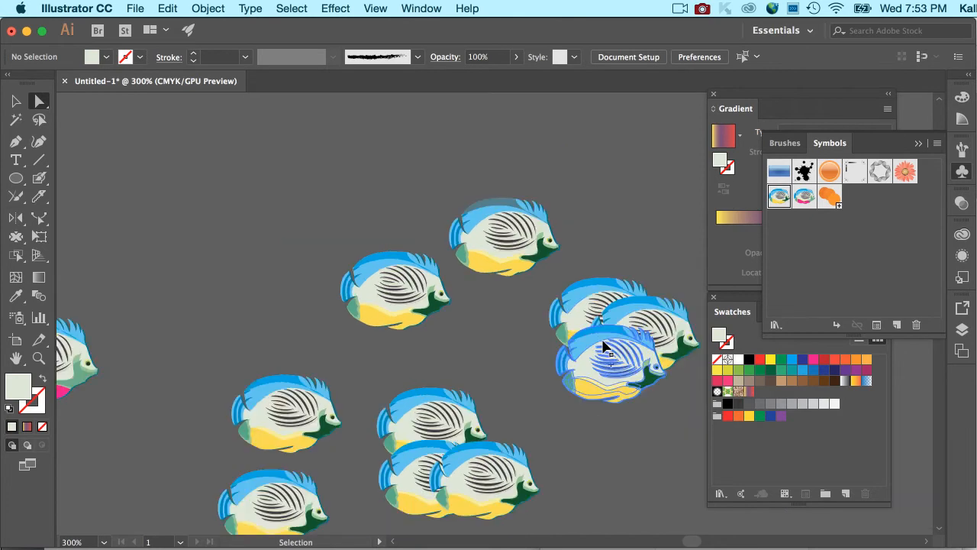
pyautogui.scroll(-1, 484, 376)
pyautogui.scroll(-1, 483, 381)
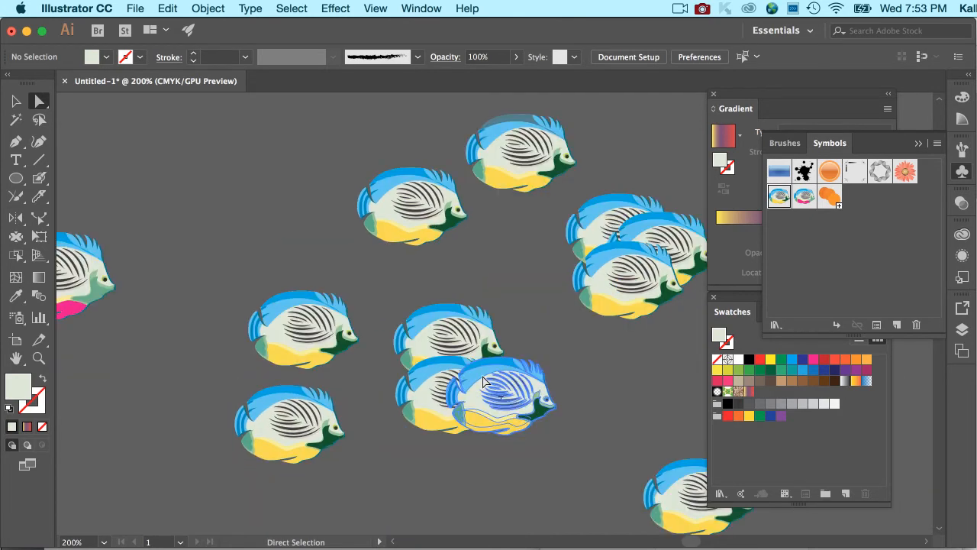
pyautogui.press('super+minus')
pyautogui.press('super+minus')
pyautogui.press('super+minus')
pyautogui.press('super+minus')
pyautogui.press('super+minus')
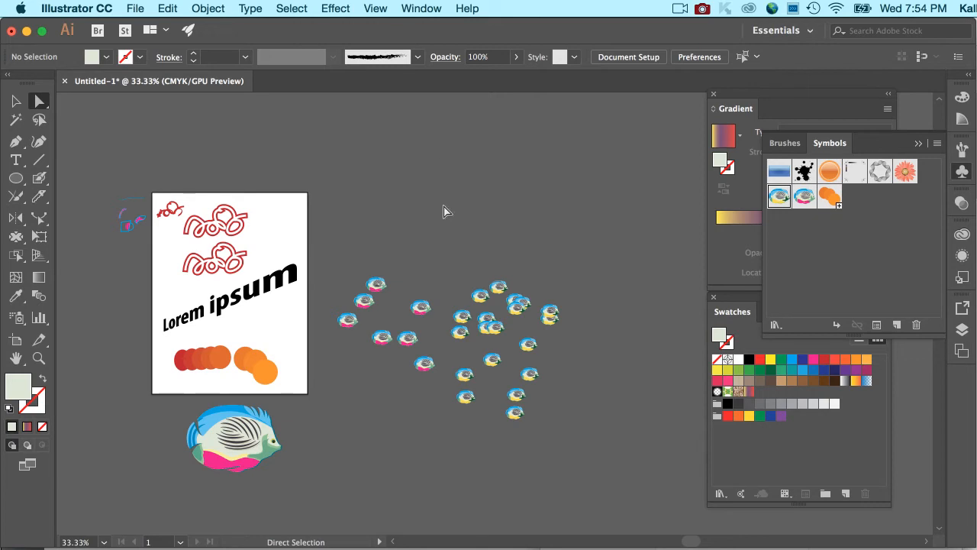
# Step: Try the Symbol Stainer on the empty canvas with no symbol set selected, then again with the pink-bellied fish symbol chosen
pyautogui.click(16, 319)
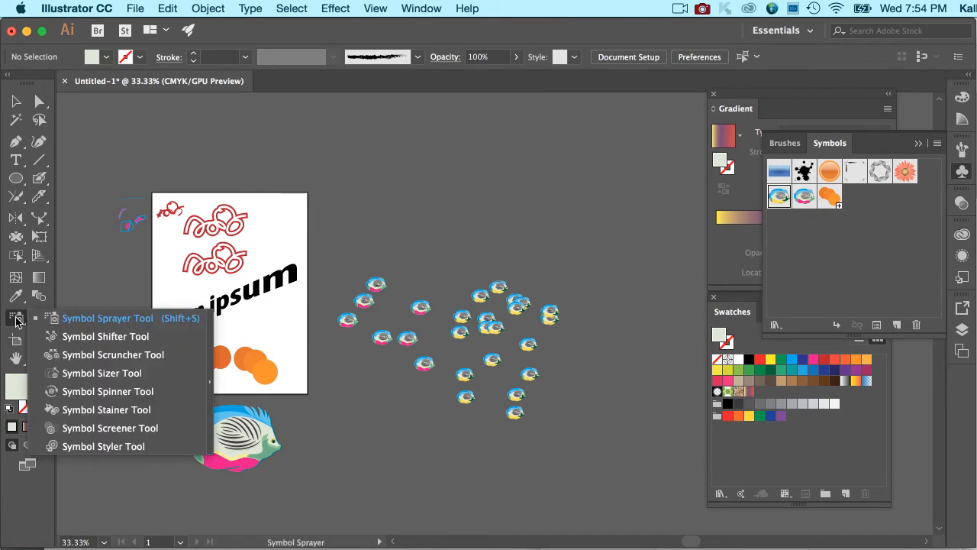
pyautogui.click(43, 413)
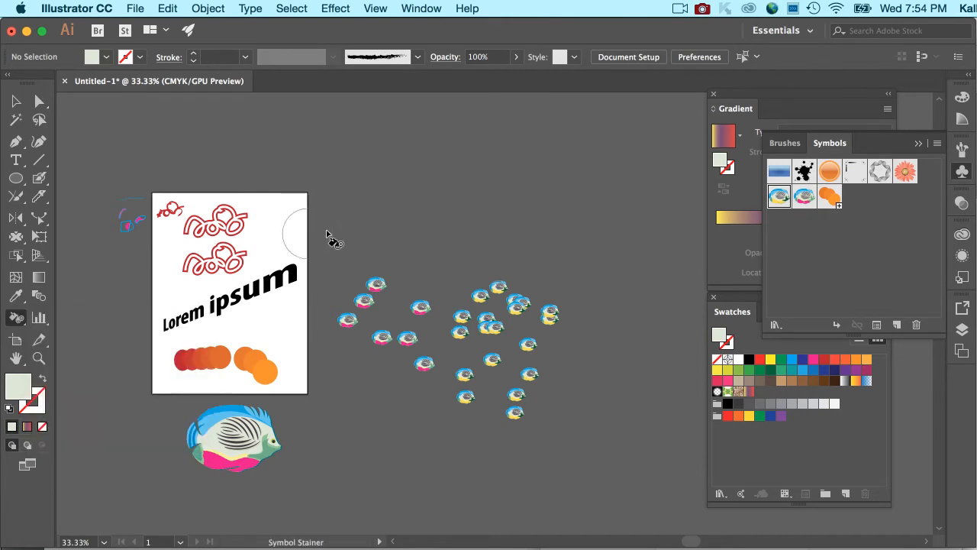
pyautogui.click(359, 208)
pyautogui.click(574, 305)
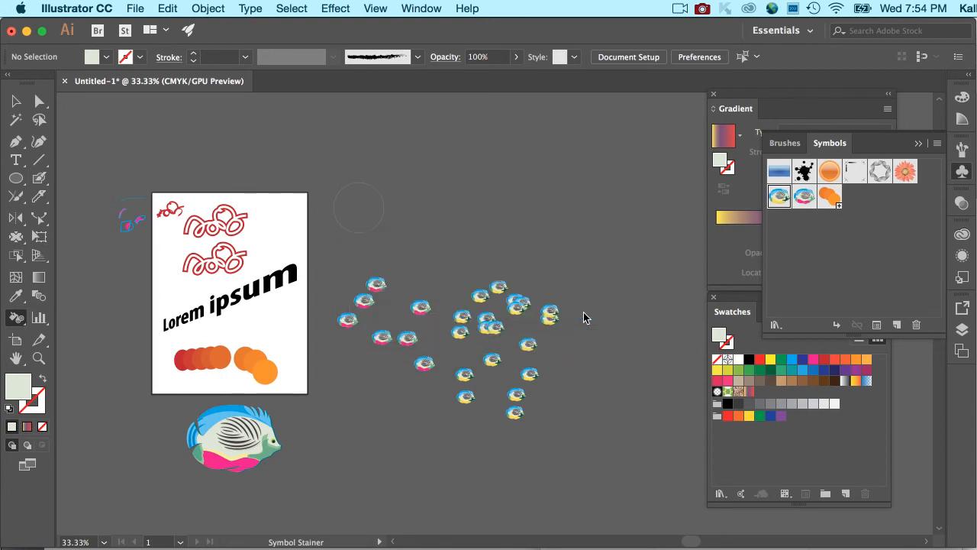
pyautogui.click(803, 196)
pyautogui.click(593, 170)
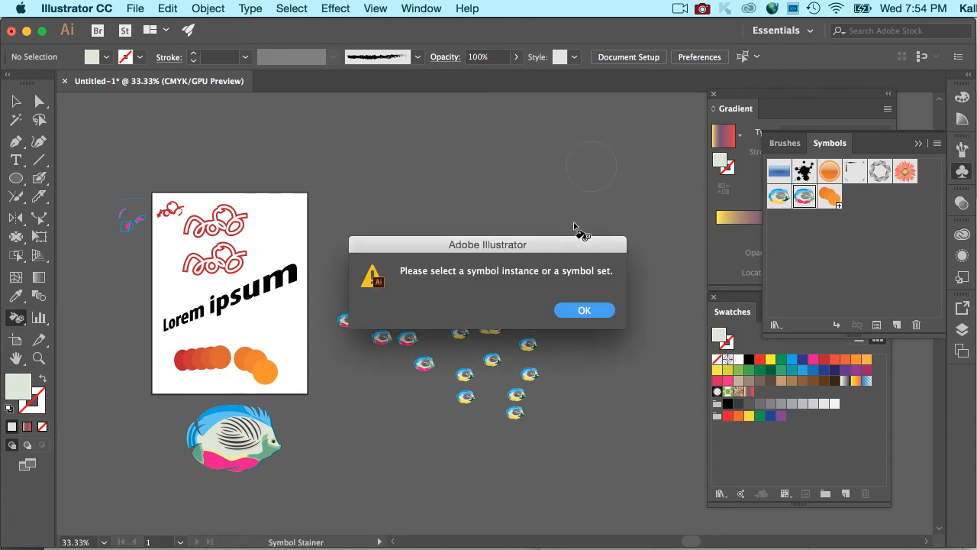
pyautogui.click(574, 316)
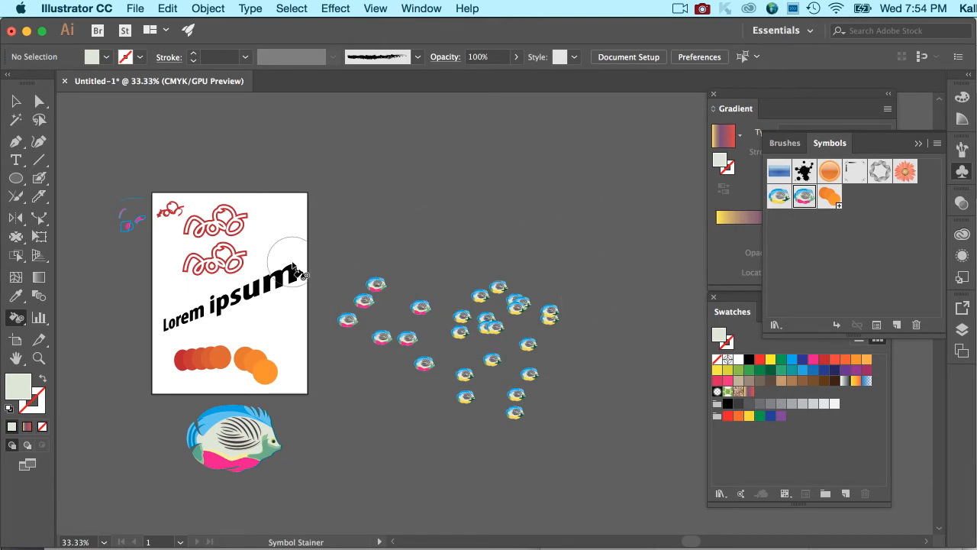
# Step: Try drawing a pie graph on the empty canvas above the fish, close its data window and delete it
pyautogui.click(36, 320)
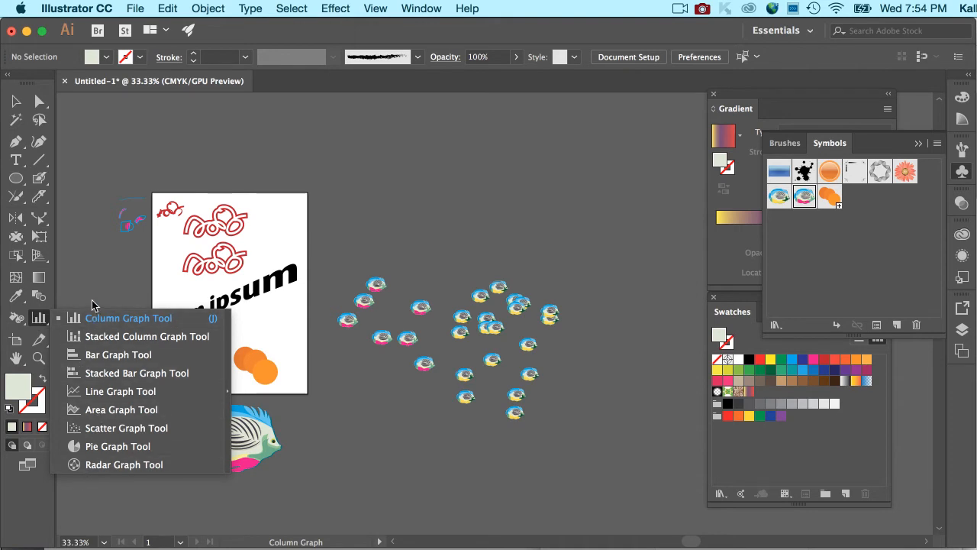
pyautogui.click(94, 446)
pyautogui.moveTo(413, 156); pyautogui.dragTo(525, 262)
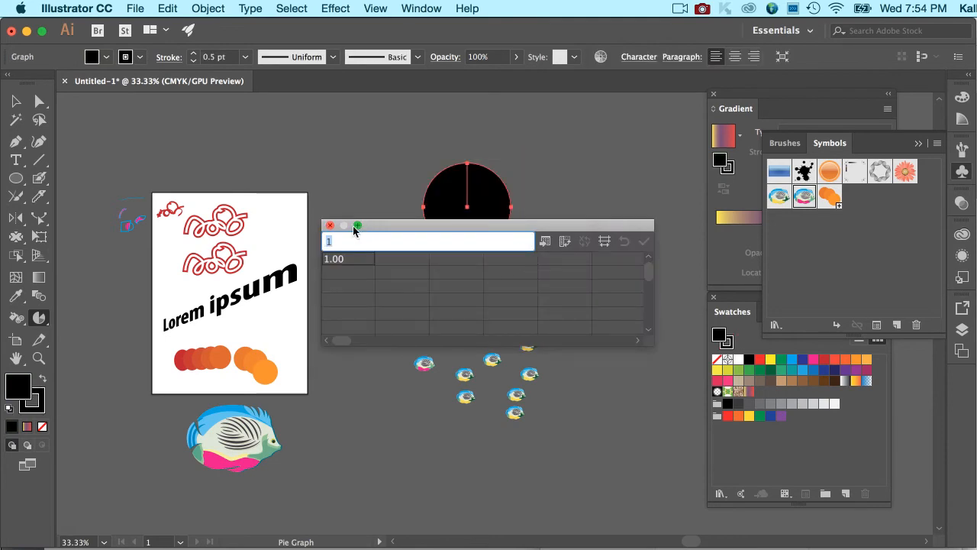
pyautogui.click(330, 225)
pyautogui.click(15, 102)
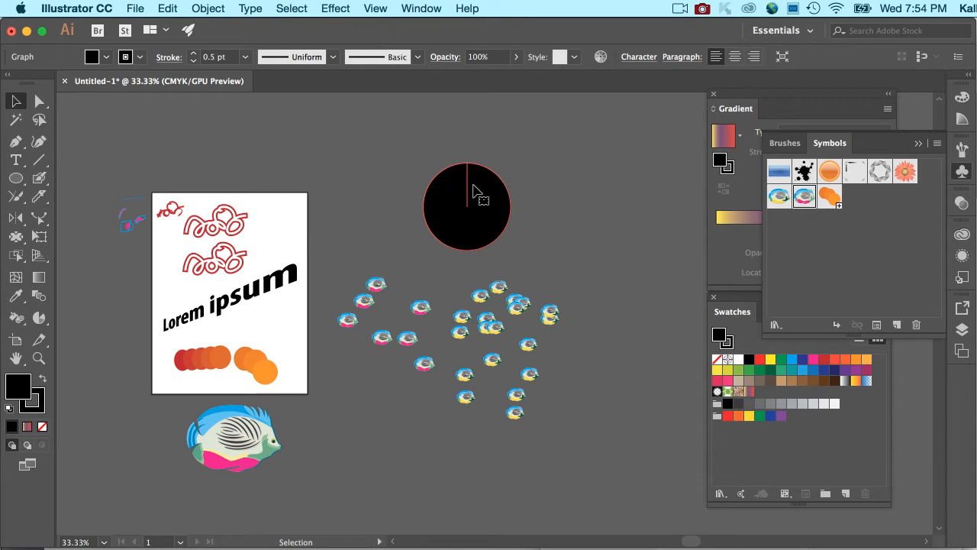
pyautogui.press('Delete')
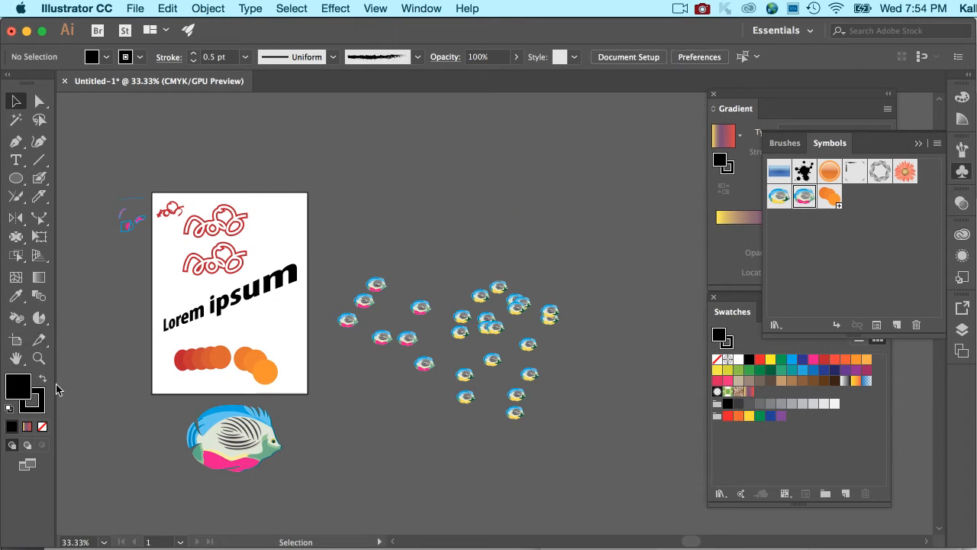
# Step: Add a second artboard beside the first and shift it right to X 13.57 in
pyautogui.click(15, 341)
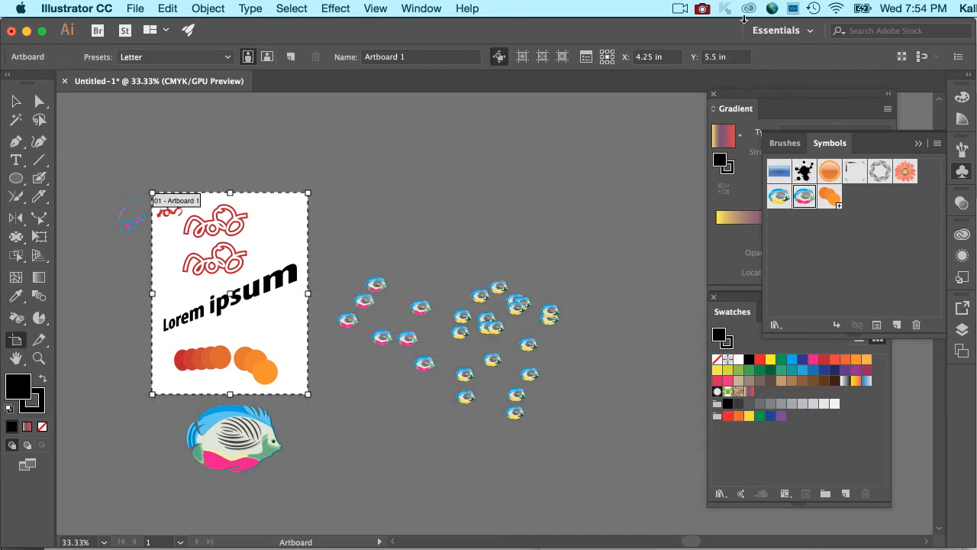
pyautogui.click(421, 8)
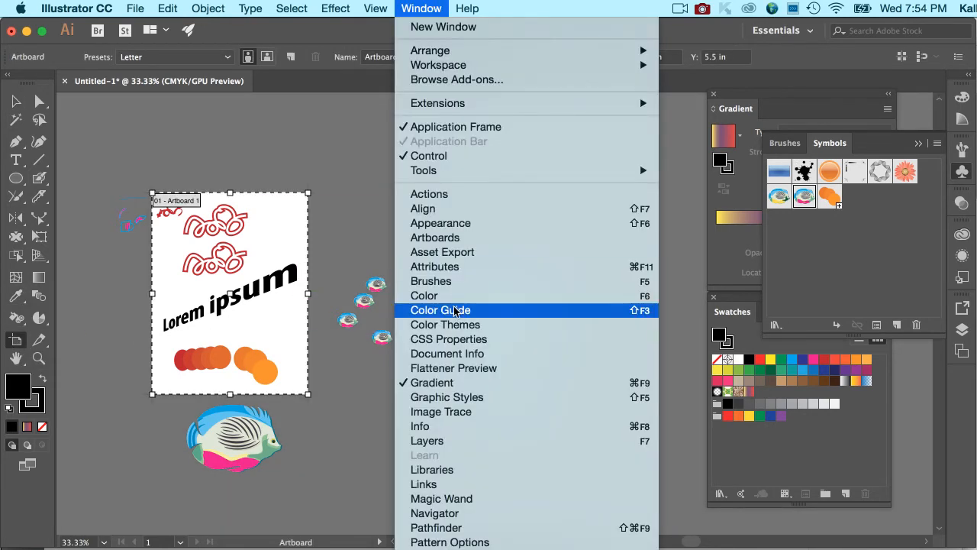
pyautogui.click(481, 237)
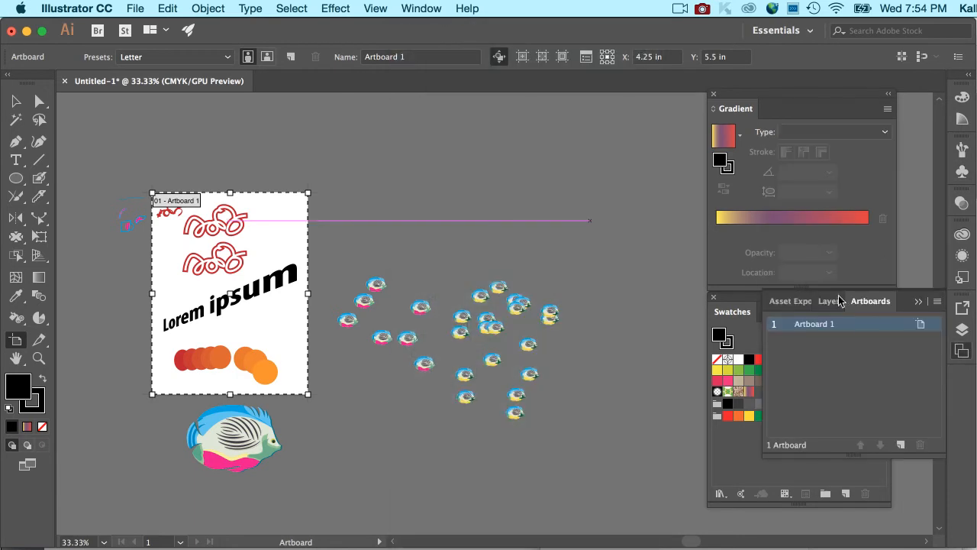
pyautogui.click(902, 445)
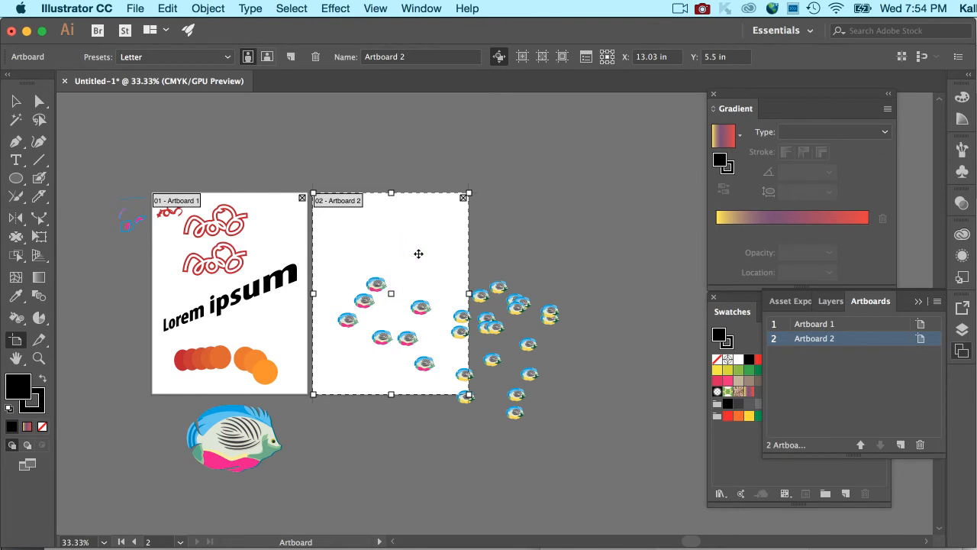
pyautogui.moveTo(418, 250); pyautogui.dragTo(428, 250)
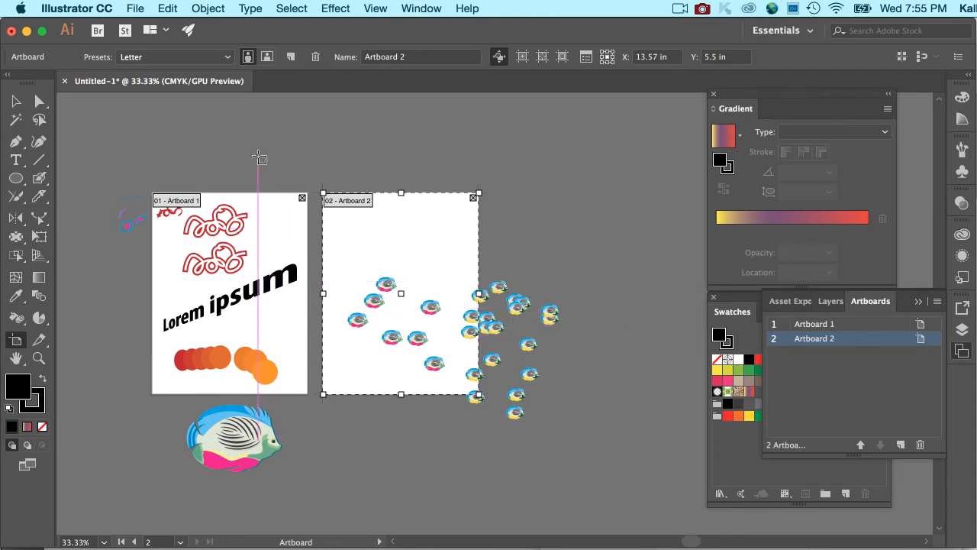
pyautogui.click(15, 101)
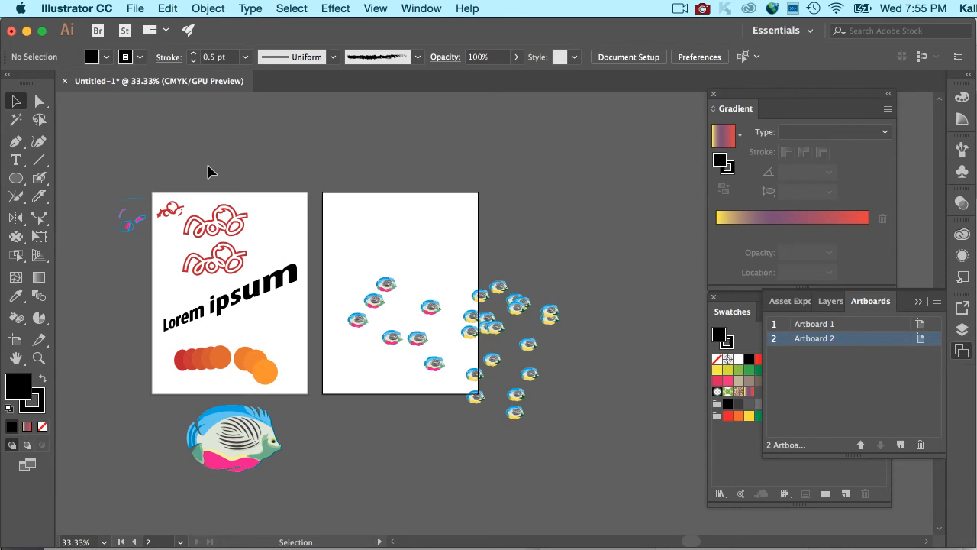
# Step: Try duplicating Artboard 1 together with its artwork, select the copied artwork, and undo the duplication
pyautogui.click(803, 324)
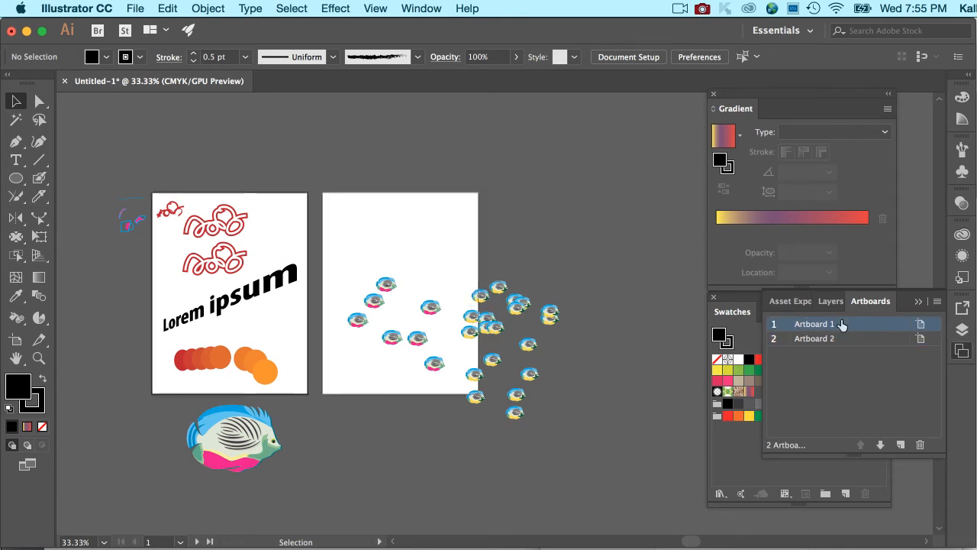
pyautogui.click(936, 300)
pyautogui.click(898, 315)
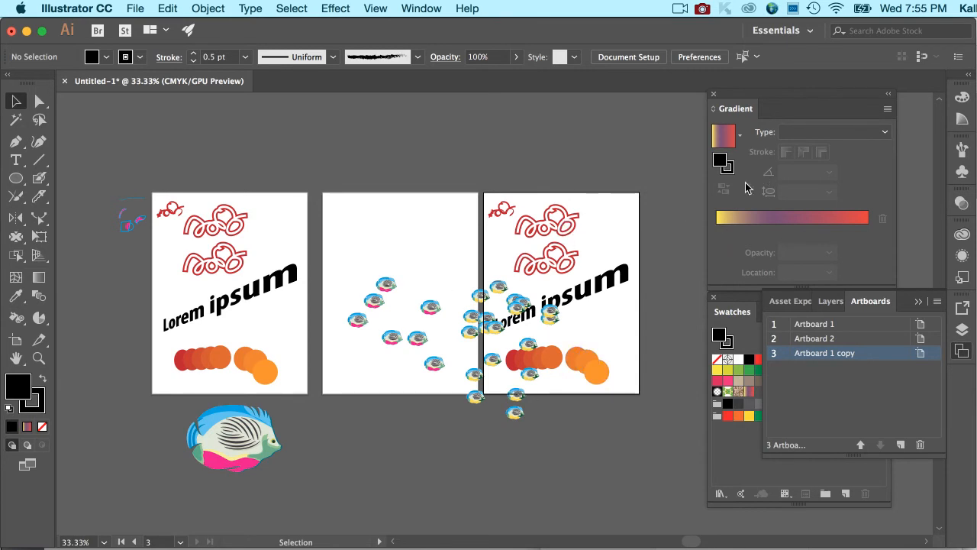
pyautogui.click(828, 303)
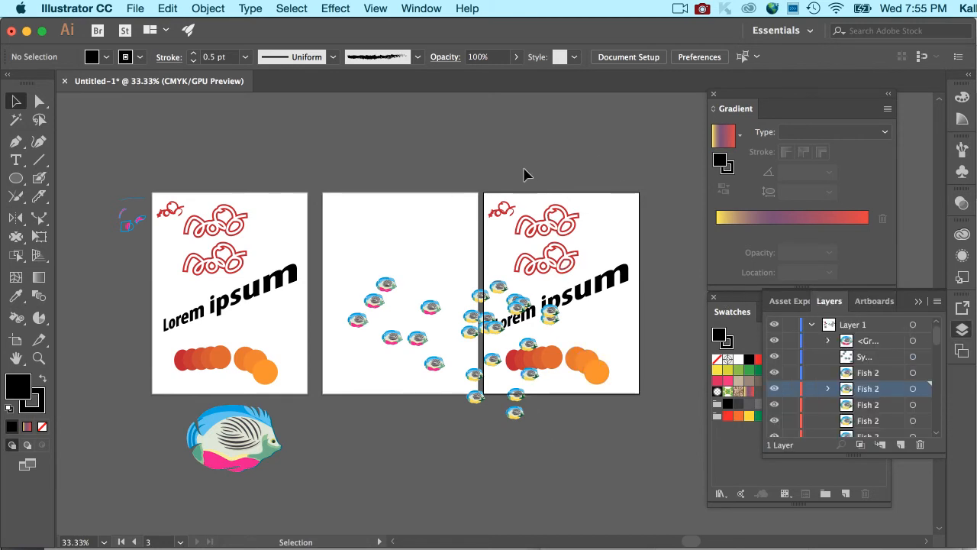
pyautogui.moveTo(500, 174); pyautogui.dragTo(532, 213)
pyautogui.moveTo(593, 336); pyautogui.dragTo(644, 430)
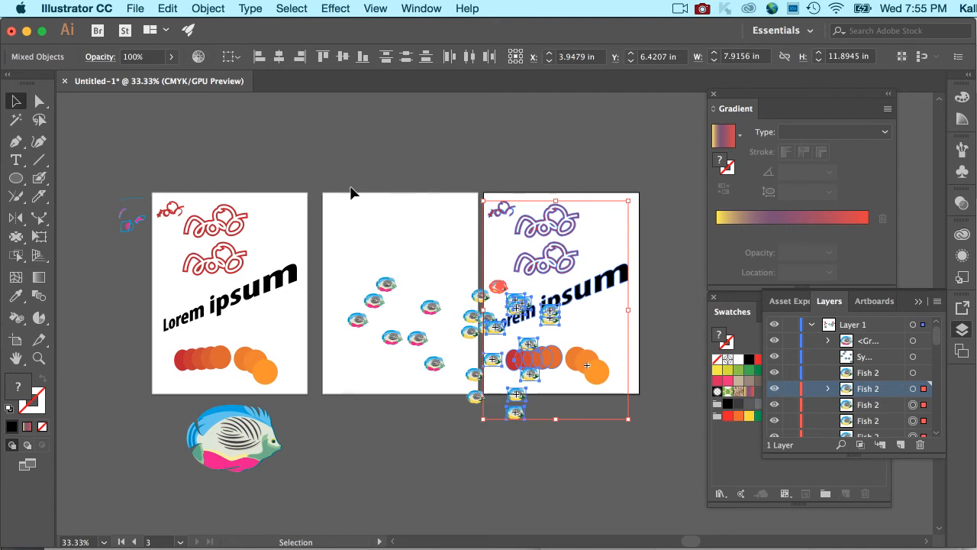
pyautogui.click(556, 139)
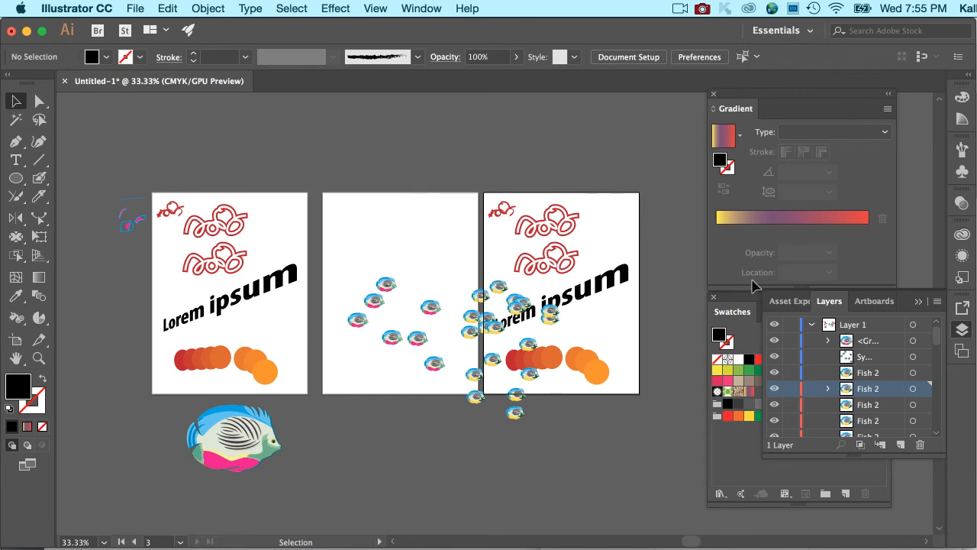
pyautogui.press('super+z')
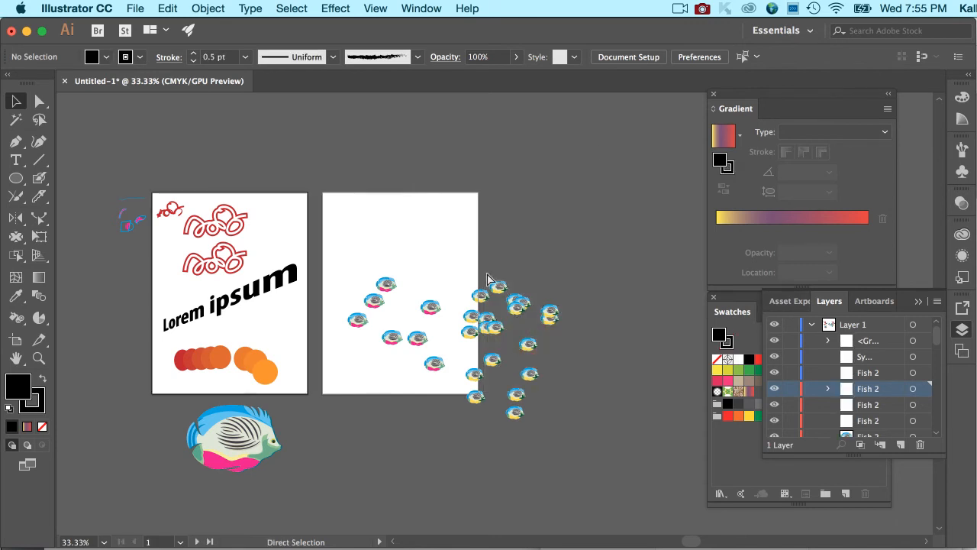
# Step: Move all the small fish off the second artboard onto the empty canvas to its right and deselect them
pyautogui.moveTo(344, 237); pyautogui.dragTo(616, 407)
pyautogui.moveTo(519, 311); pyautogui.dragTo(660, 336)
pyautogui.click(511, 227)
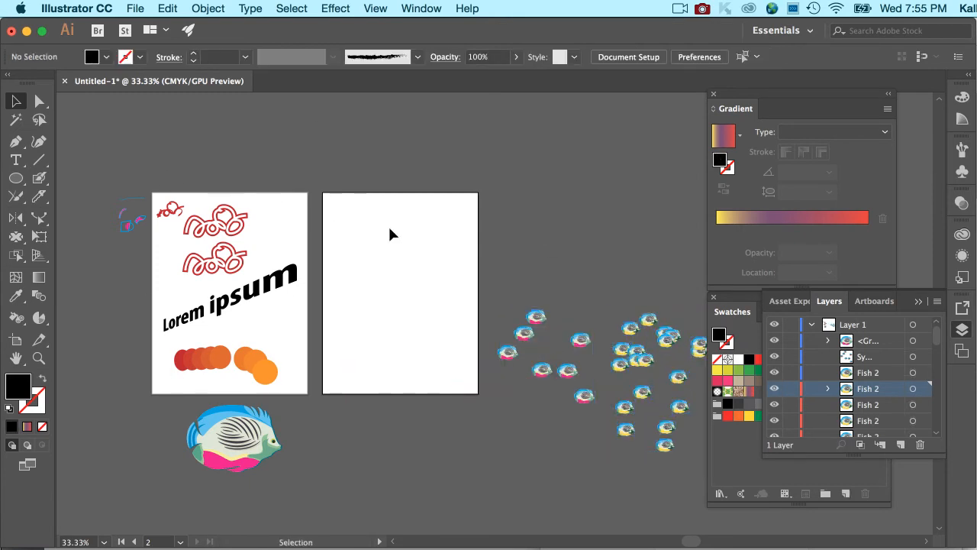
# Step: Select all the artwork on the first artboard and duplicate Layer 1
pyautogui.click(813, 324)
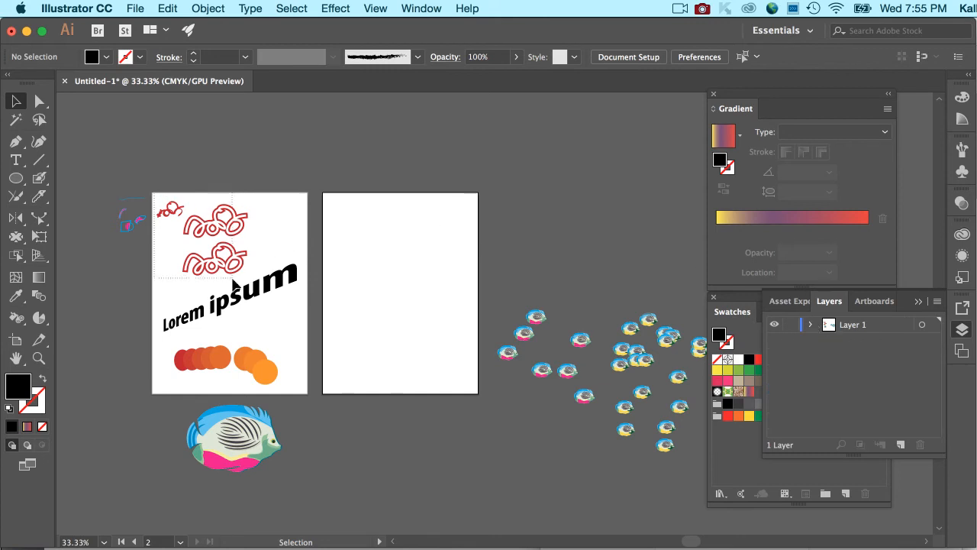
pyautogui.moveTo(287, 383); pyautogui.dragTo(296, 389)
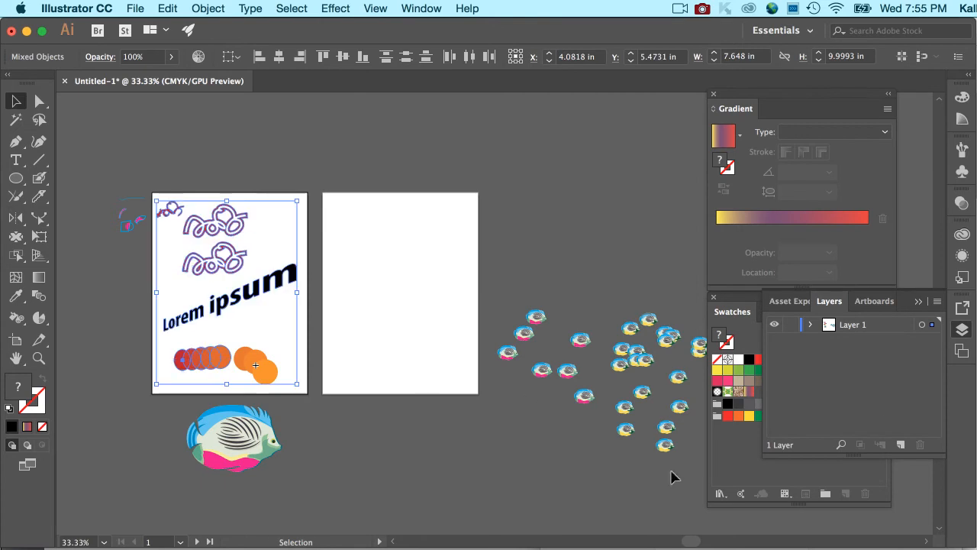
pyautogui.click(868, 330)
pyautogui.click(936, 303)
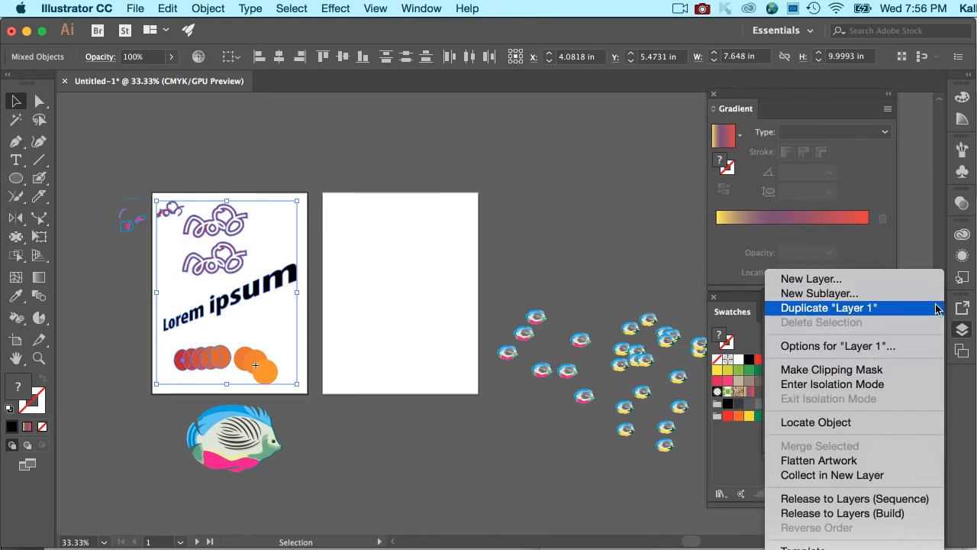
pyautogui.click(905, 309)
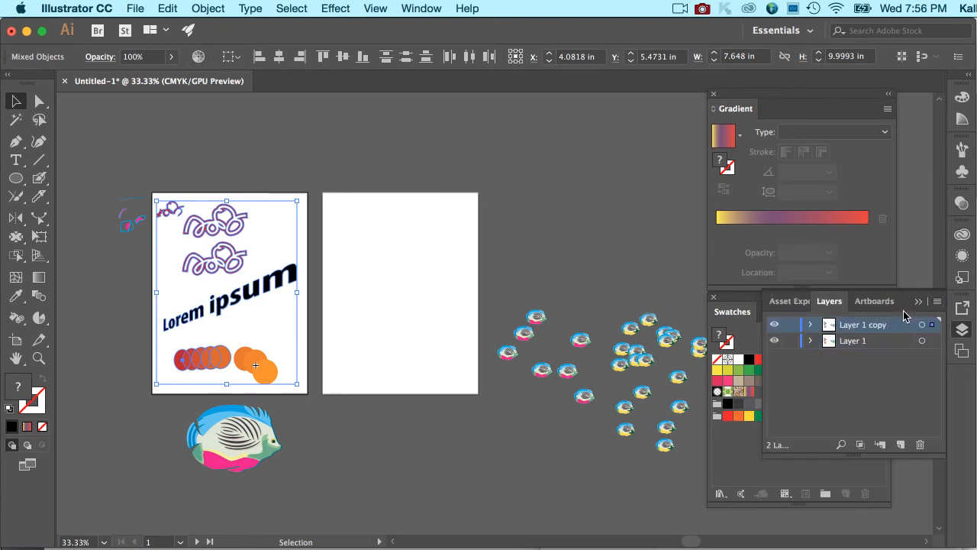
# Step: Rename the duplicated layer as Layer 2 and lock Layer 1
pyautogui.doubleClick(874, 326)
pyautogui.write('Layer 3')
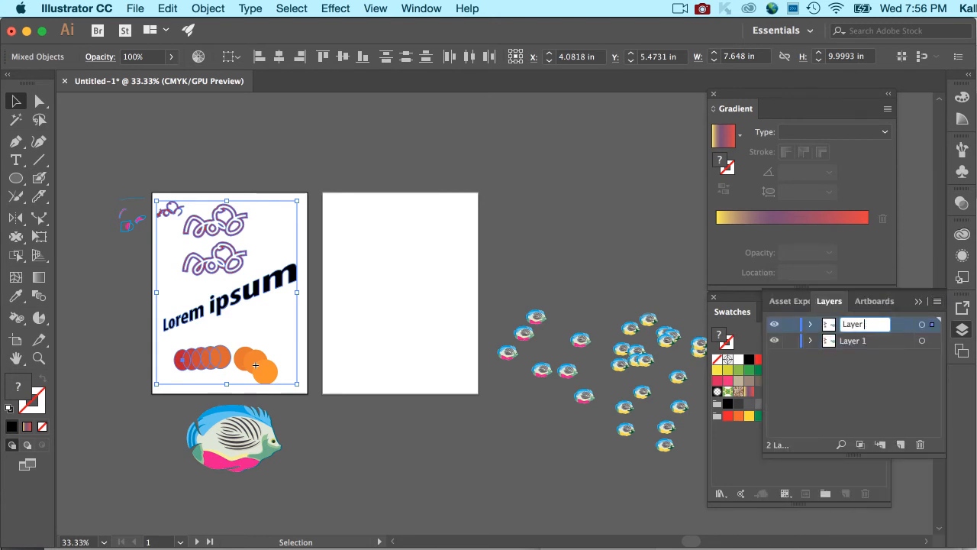
pyautogui.press('Return')
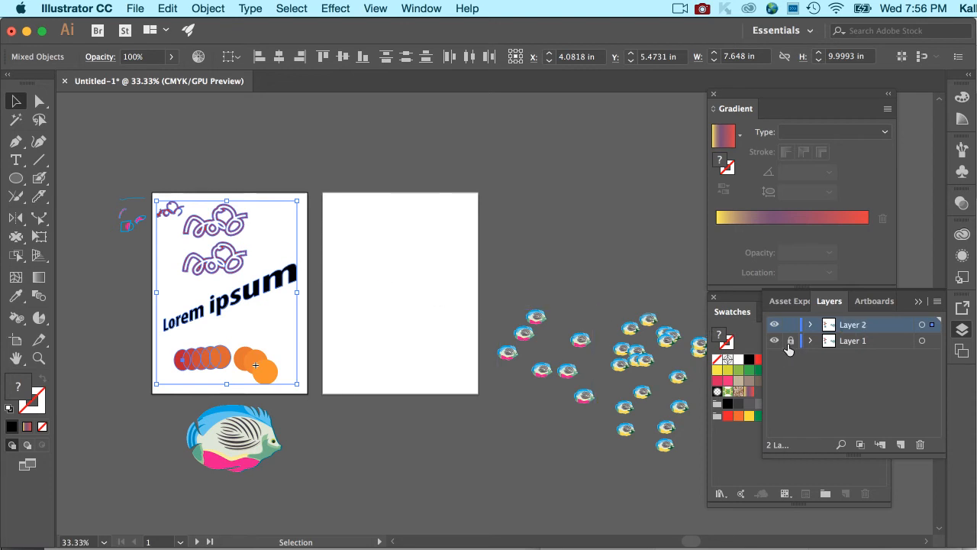
# Step: Move the selected Layer 2 artwork onto the second artboard and nudge it left to X 13.4417 in
pyautogui.moveTo(155, 177); pyautogui.dragTo(435, 366)
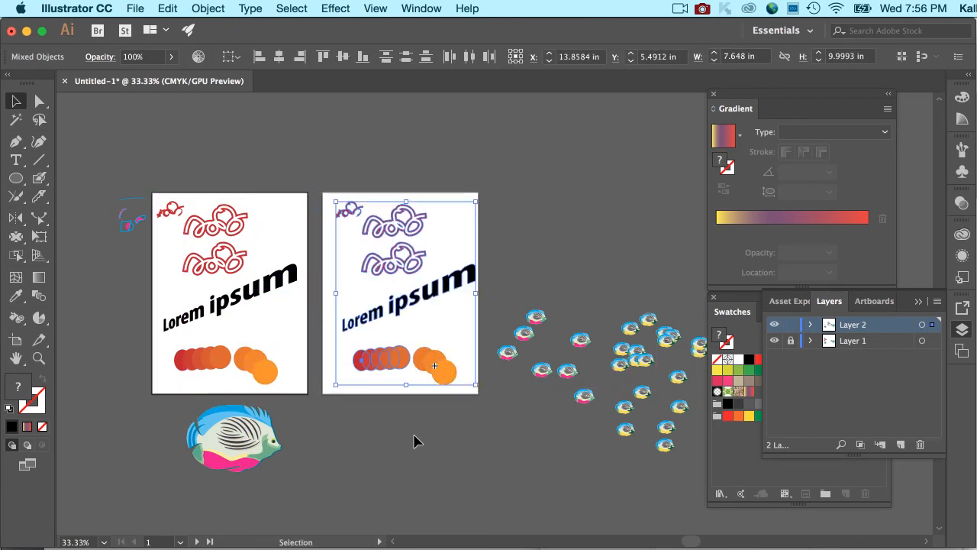
pyautogui.hotkey('shift', 'Left')
pyautogui.hotkey('shift', 'Left')
pyautogui.hotkey('shift', 'Left')
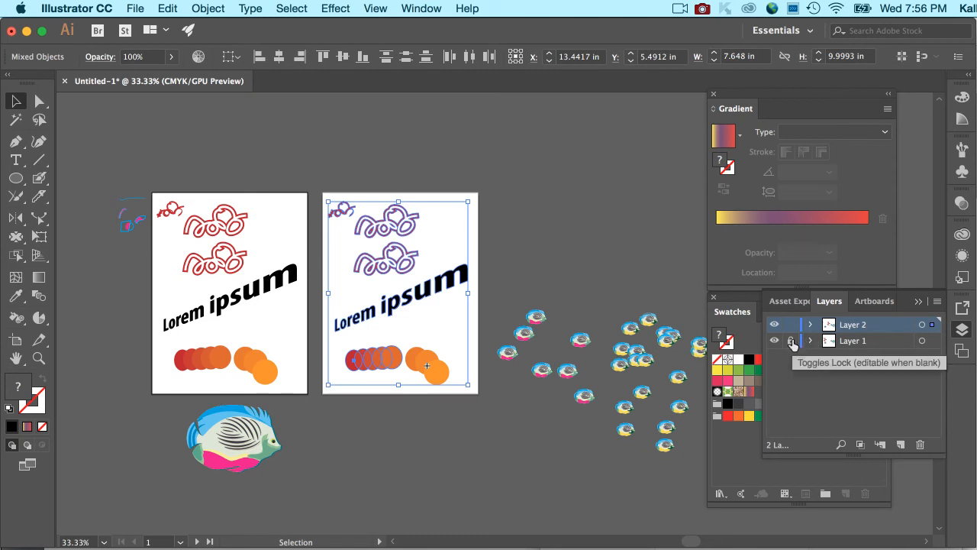
# Step: Move only Artboard 1 left to X 2 in with the Artboard tool, leaving its locked artwork in place
pyautogui.hscroll(5, 627, 358)
pyautogui.scroll(-1, 628, 357)
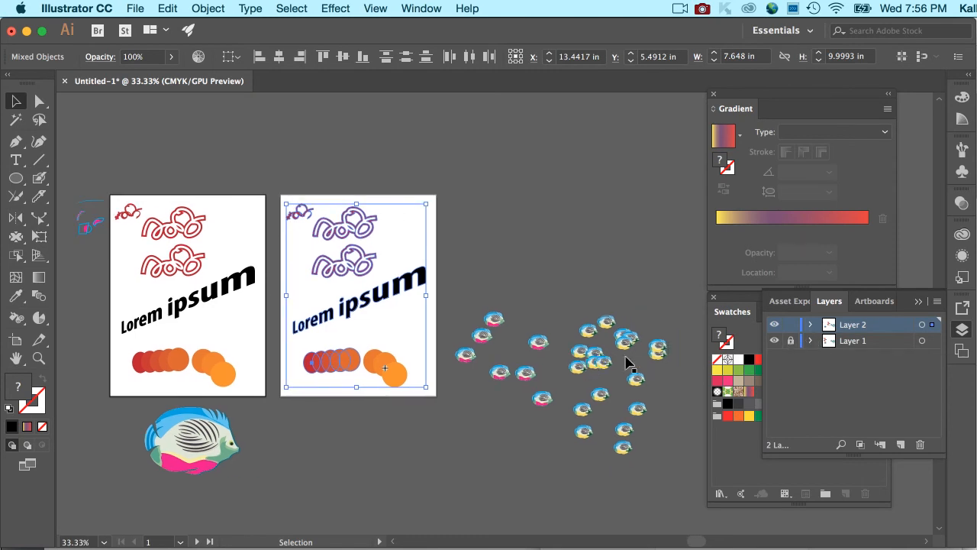
pyautogui.hscroll(-4, 628, 359)
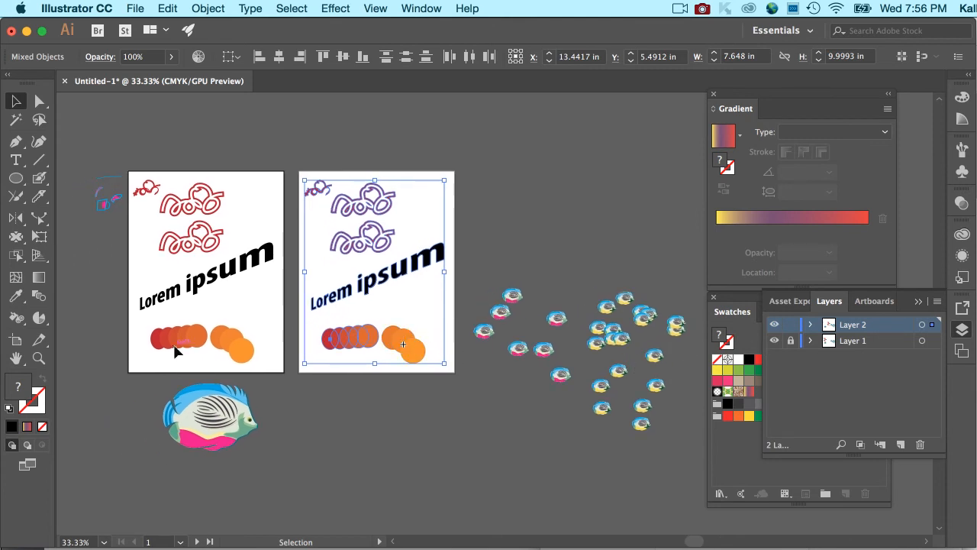
pyautogui.click(14, 341)
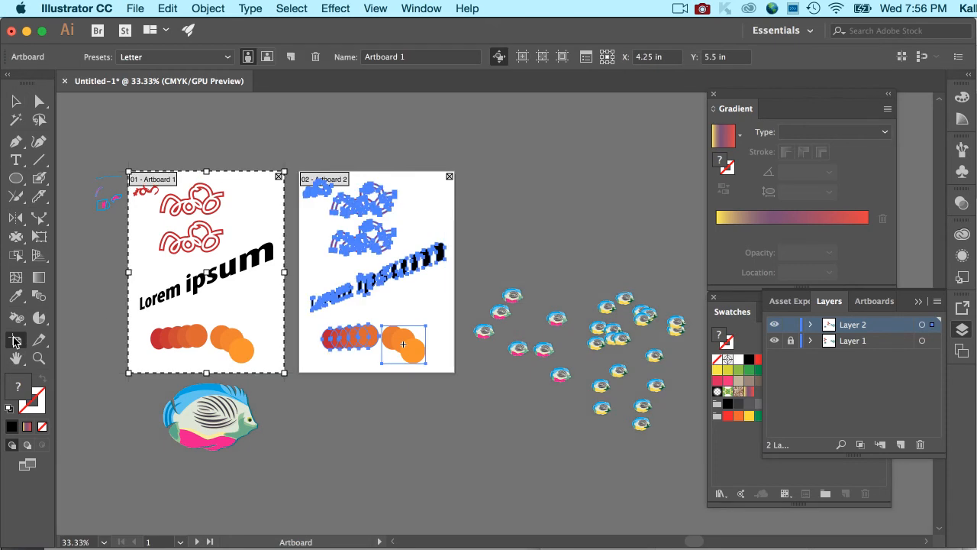
pyautogui.click(314, 278)
pyautogui.click(255, 301)
pyautogui.moveTo(265, 299); pyautogui.dragTo(224, 299)
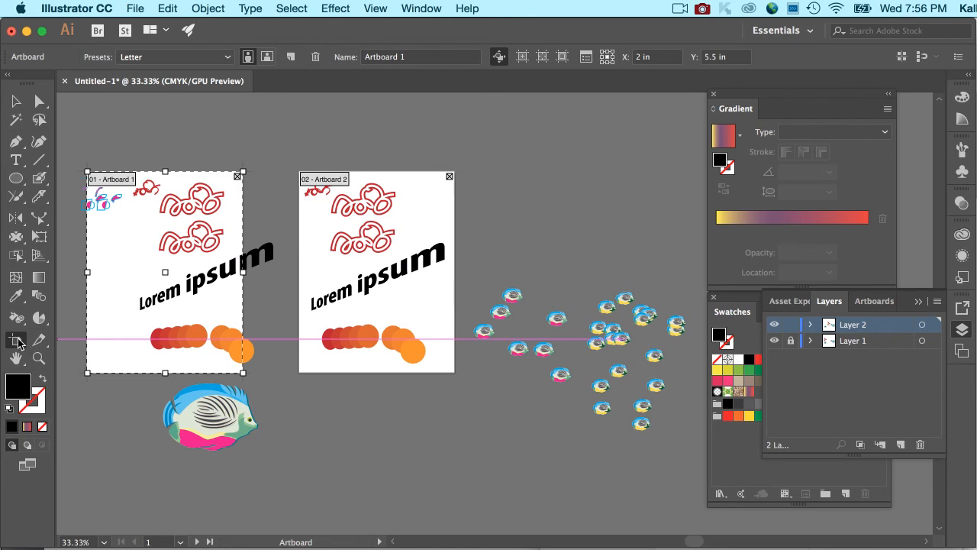
# Step: Start a new document and set its number of artboards to 3
pyautogui.click(135, 9)
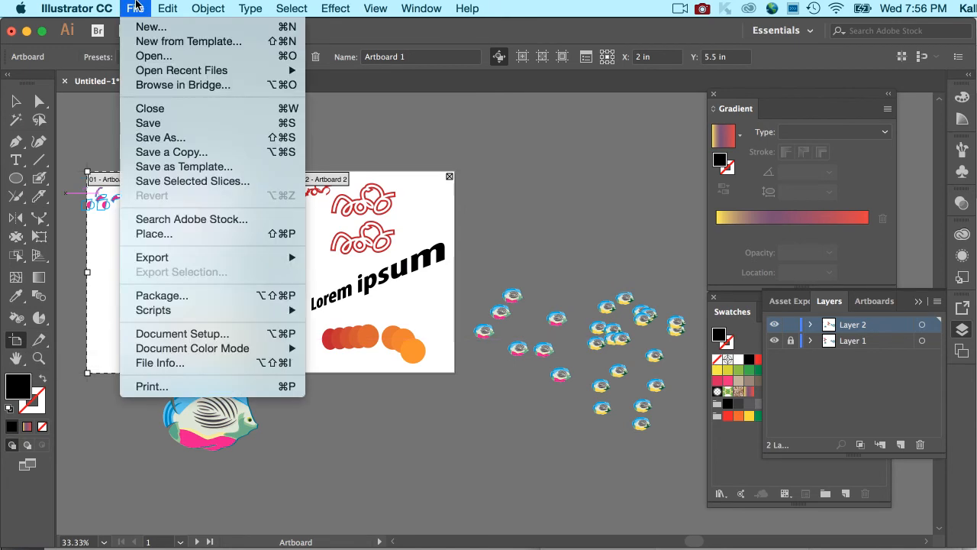
pyautogui.click(143, 29)
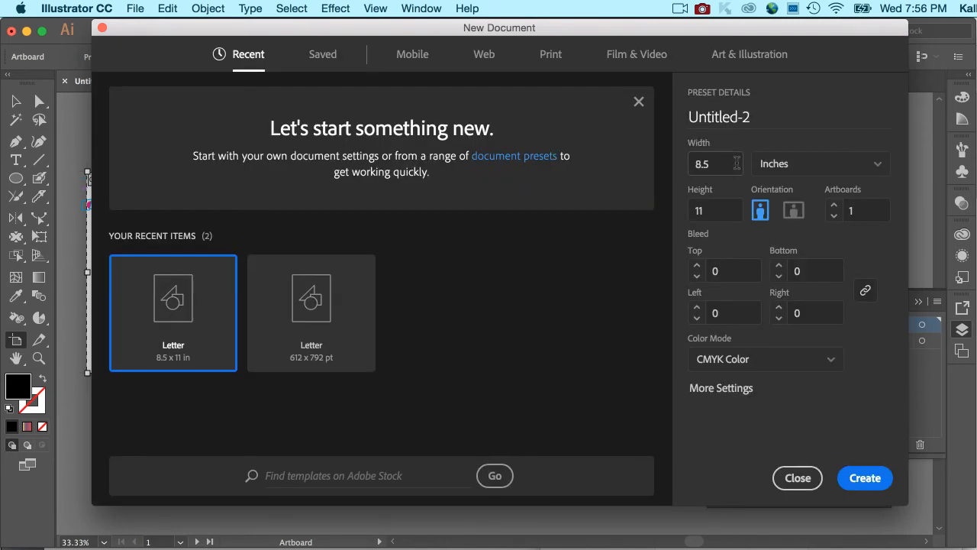
pyautogui.click(834, 206)
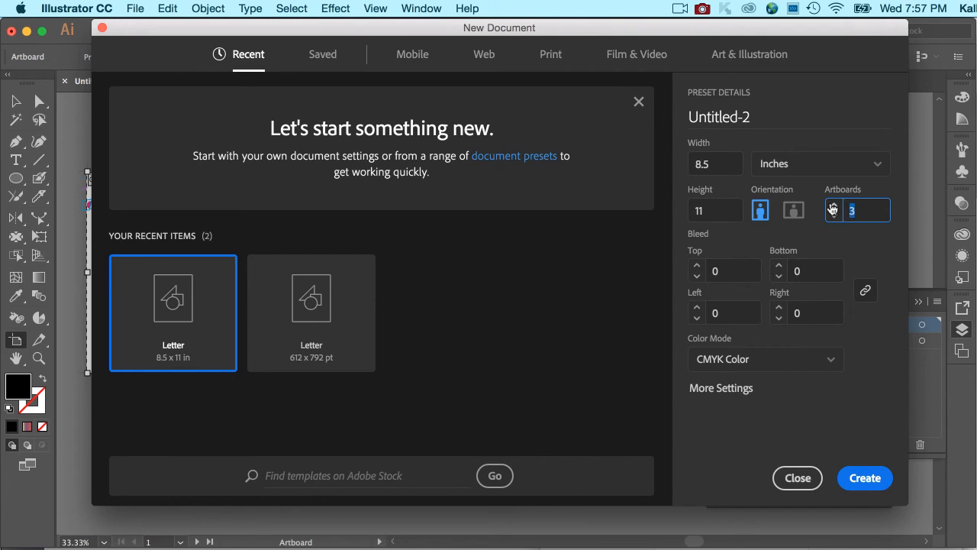
# Step: Open the new document's additional settings and set the spacing between artboards to 1.8 in
pyautogui.click(728, 390)
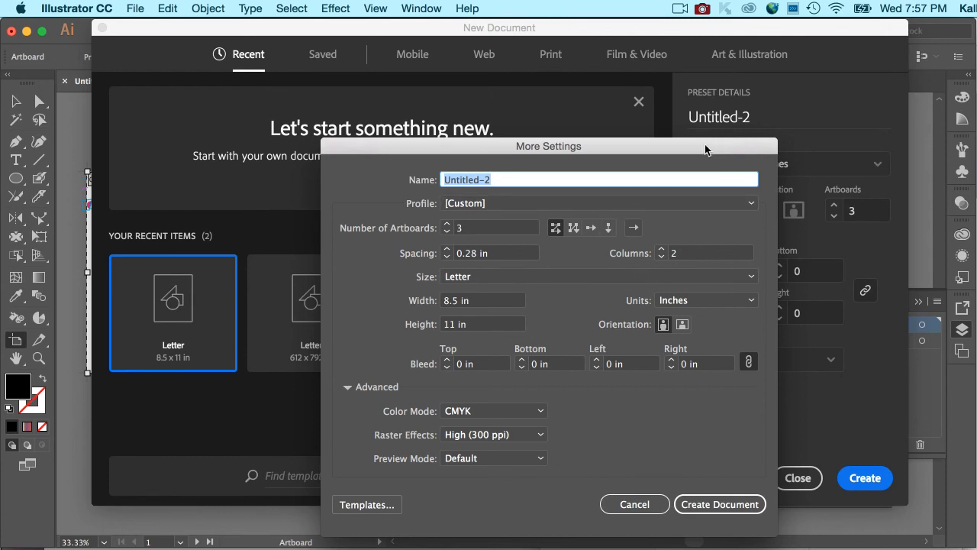
pyautogui.moveTo(706, 144); pyautogui.dragTo(663, 142)
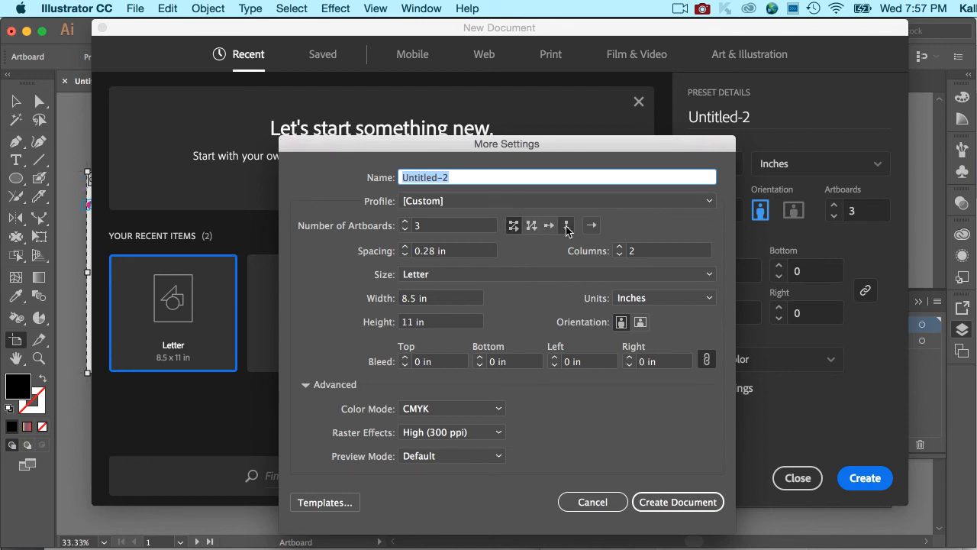
pyautogui.click(405, 246)
pyautogui.click(404, 247)
pyautogui.click(403, 247)
pyautogui.click(404, 246)
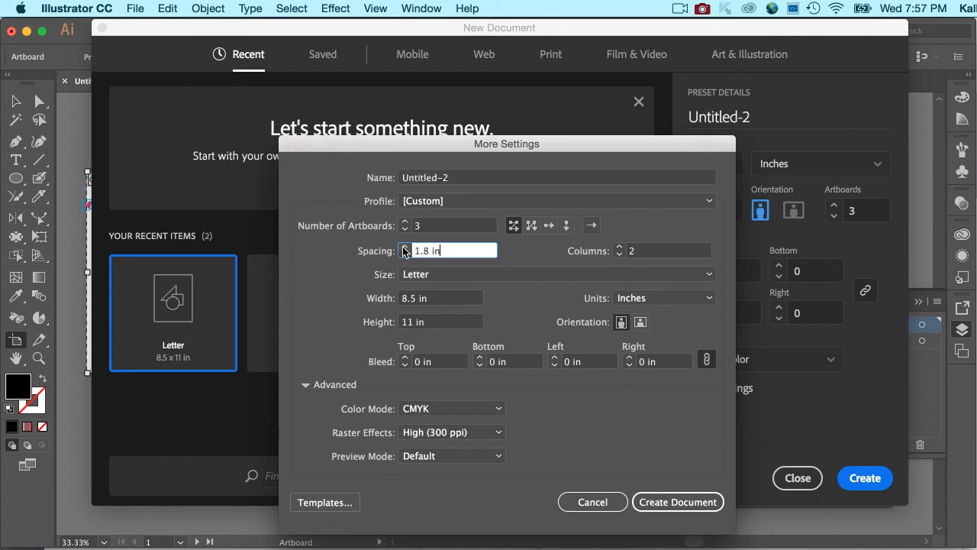
# Step: Increase the spacing between artboards to 2.6 in and create the three-artboard document
pyautogui.click(404, 247)
pyautogui.click(404, 247)
pyautogui.click(404, 247)
pyautogui.click(404, 246)
pyautogui.click(404, 247)
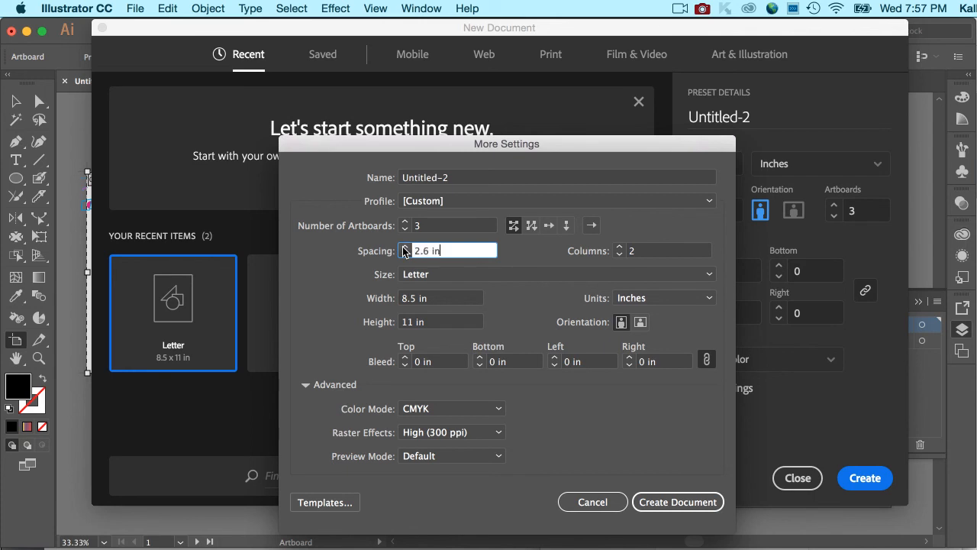
pyautogui.click(660, 504)
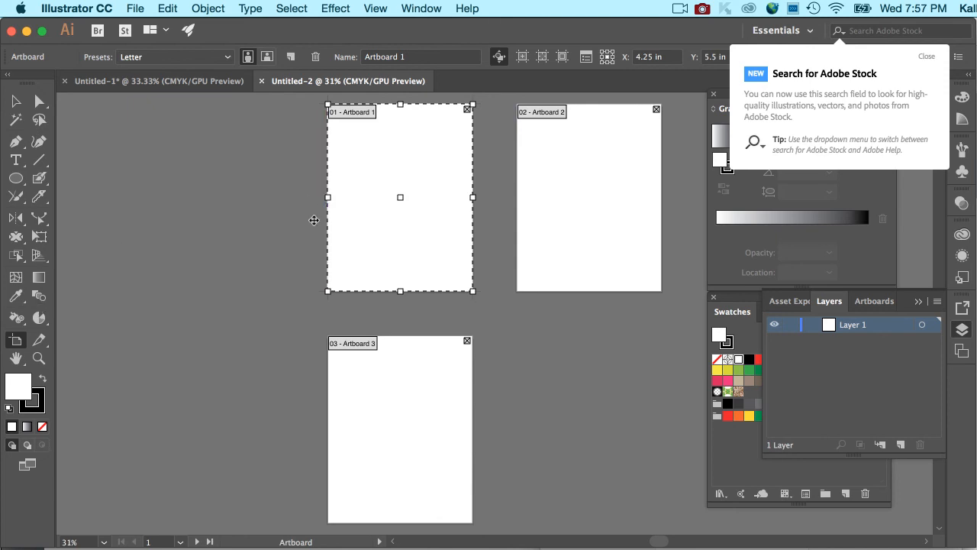
# Step: Move Artboard 2 horizontally away from Artboard 1 to widen the gap between them, and leave artboard editing
pyautogui.click(545, 212)
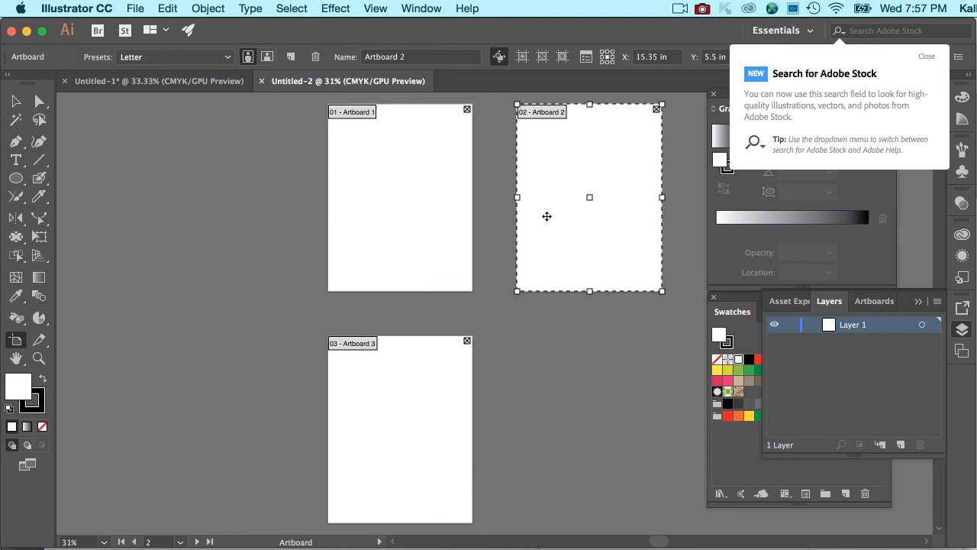
pyautogui.moveTo(547, 210); pyautogui.dragTo(601, 209)
pyautogui.click(15, 100)
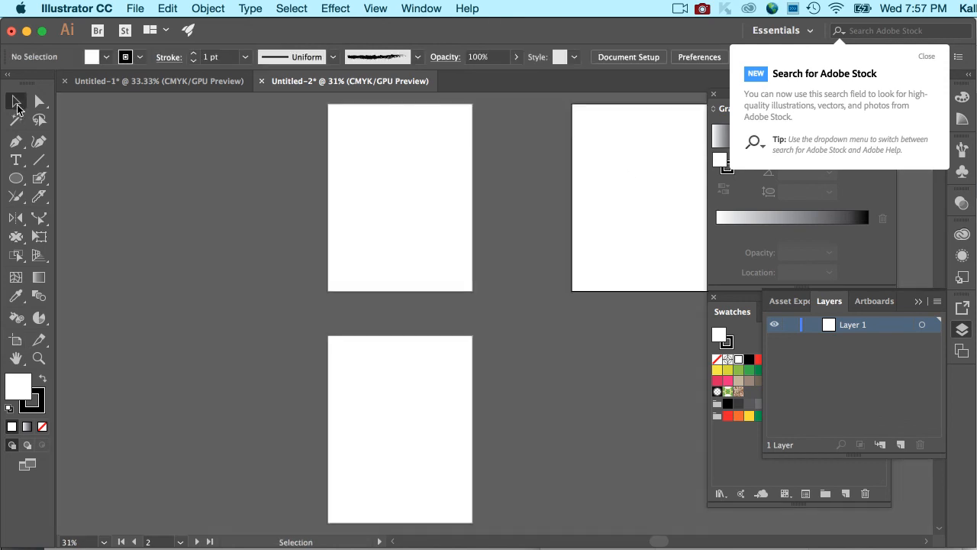
# Step: Return to the Untitled-1 document and examine the first artboard's artwork with the Hand and Zoom tools at 66.67%
pyautogui.click(164, 74)
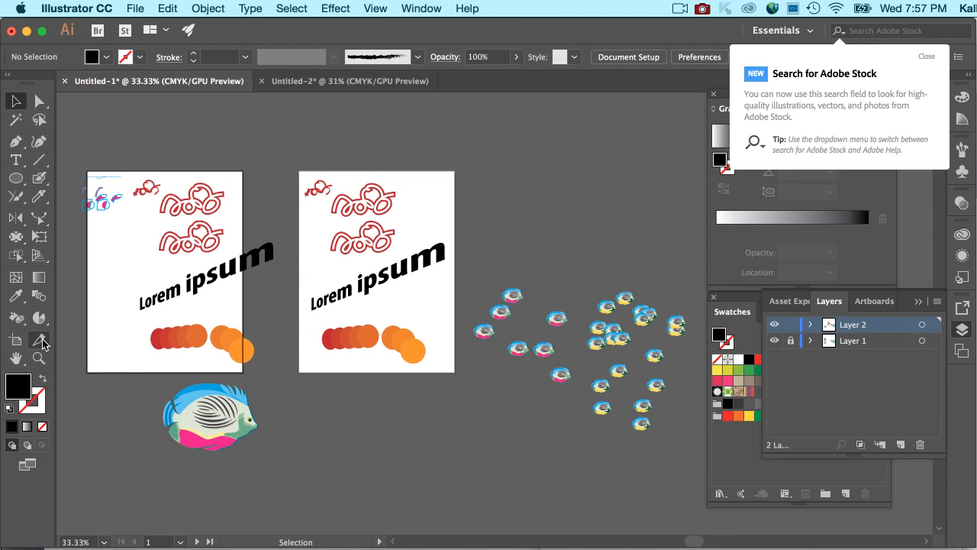
pyautogui.click(16, 357)
pyautogui.moveTo(148, 242); pyautogui.dragTo(189, 263)
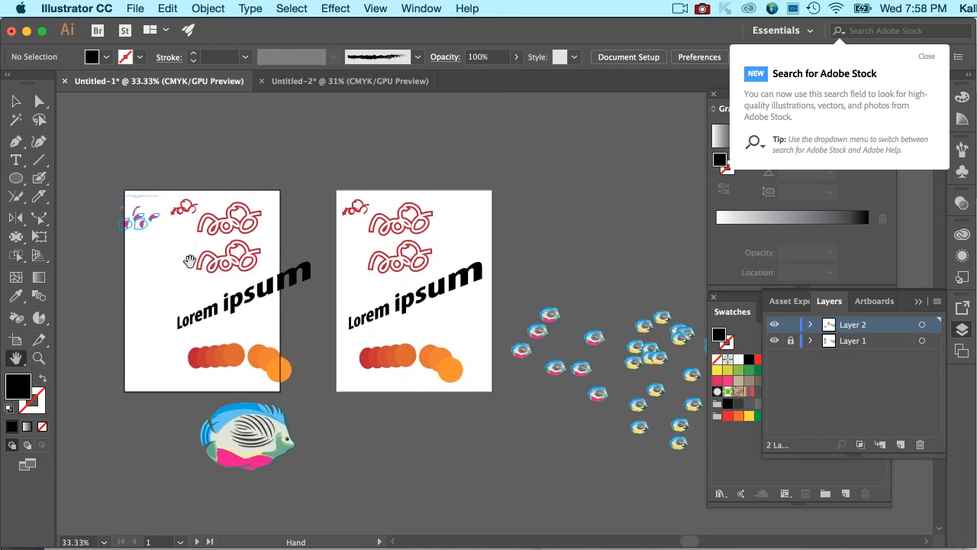
pyautogui.click(46, 361)
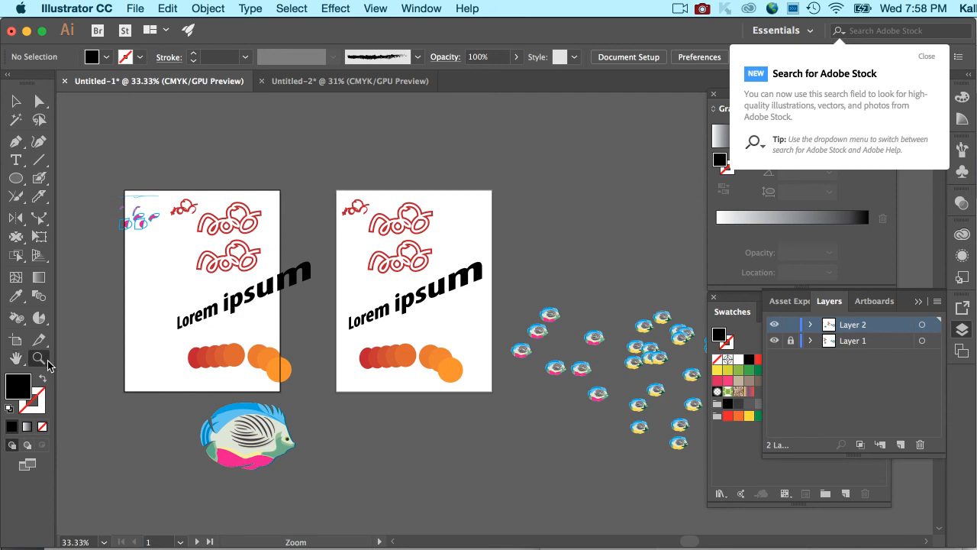
pyautogui.click(235, 306)
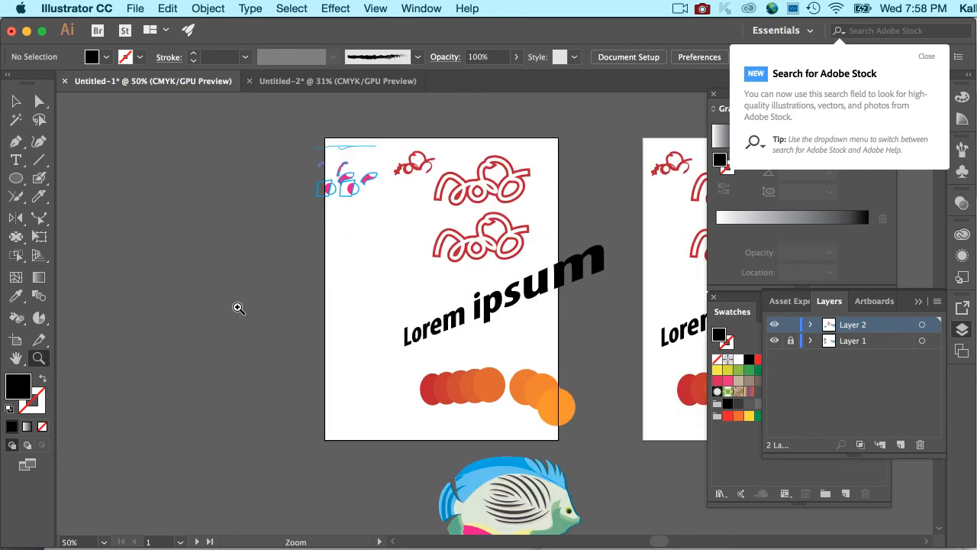
pyautogui.click(305, 331)
pyautogui.hscroll(10, 305, 332)
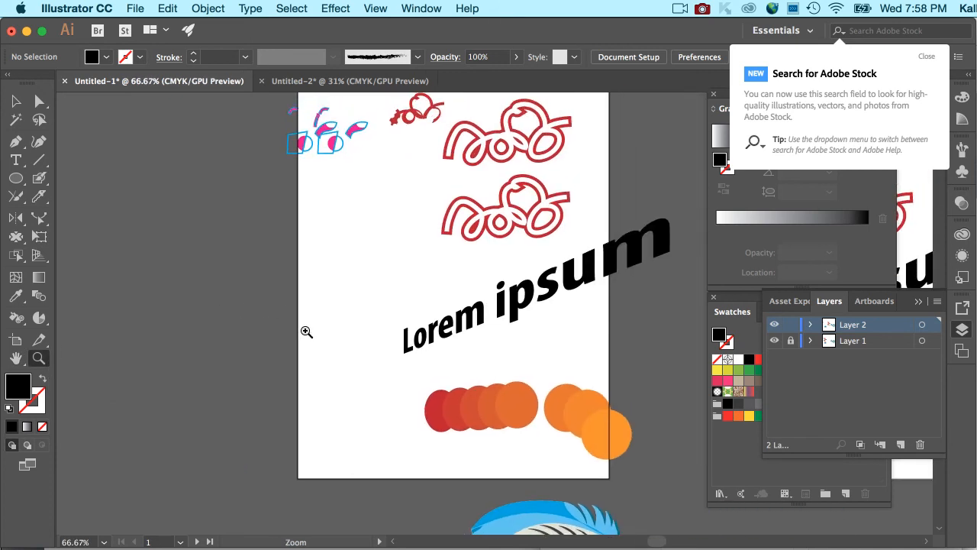
pyautogui.hscroll(3, 305, 331)
pyautogui.hscroll(-1, 306, 331)
pyautogui.scroll(1, 305, 331)
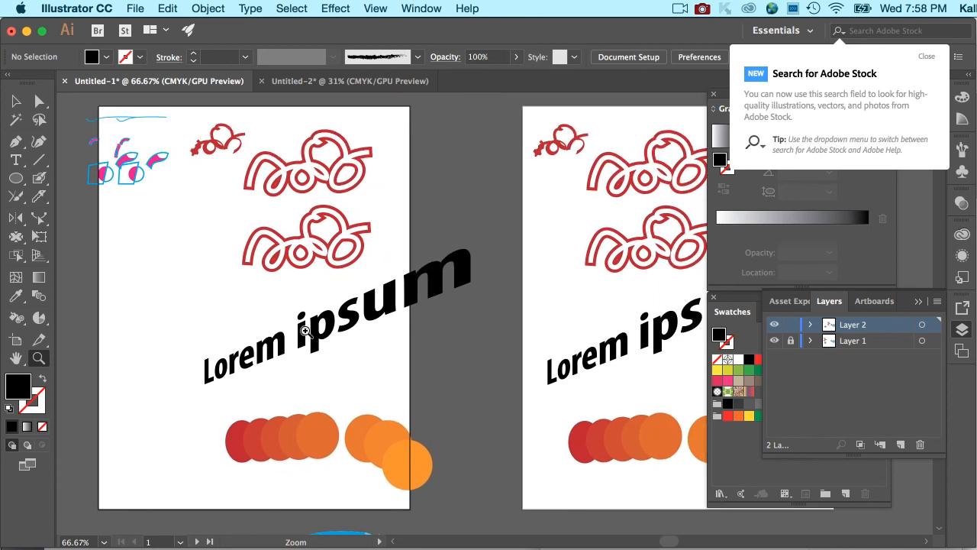